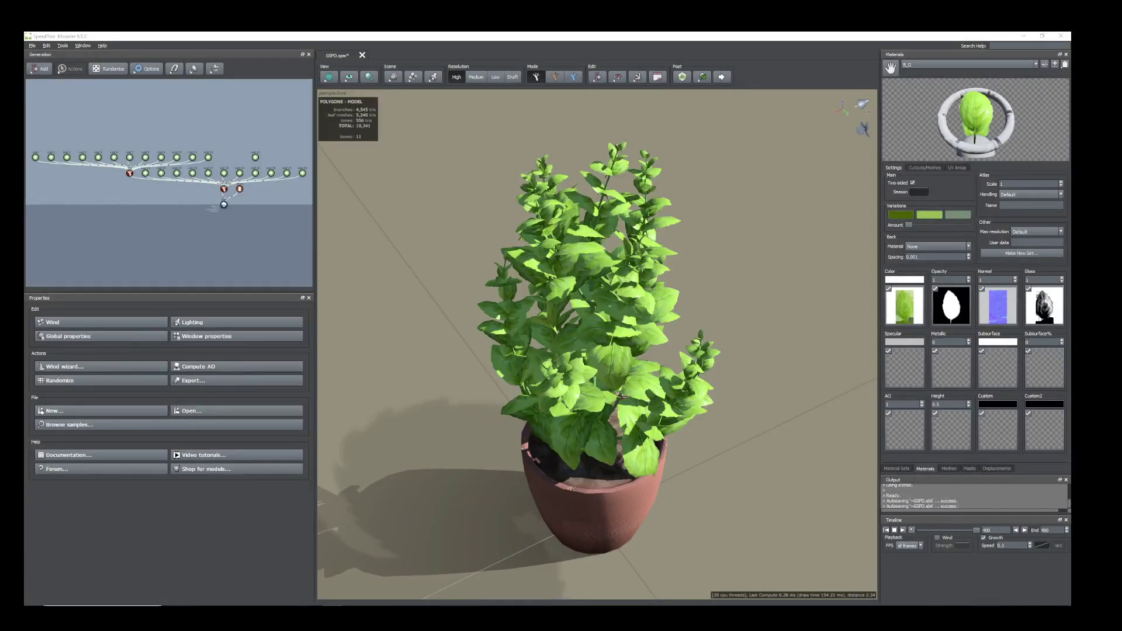
# - Rewind the timeline, play the plant's growth animation from the start, and examine the finished potted plant
pyautogui.moveTo(740, 517); pyautogui.dragTo(749, 520)
pyautogui.scroll(2, 701, 467)
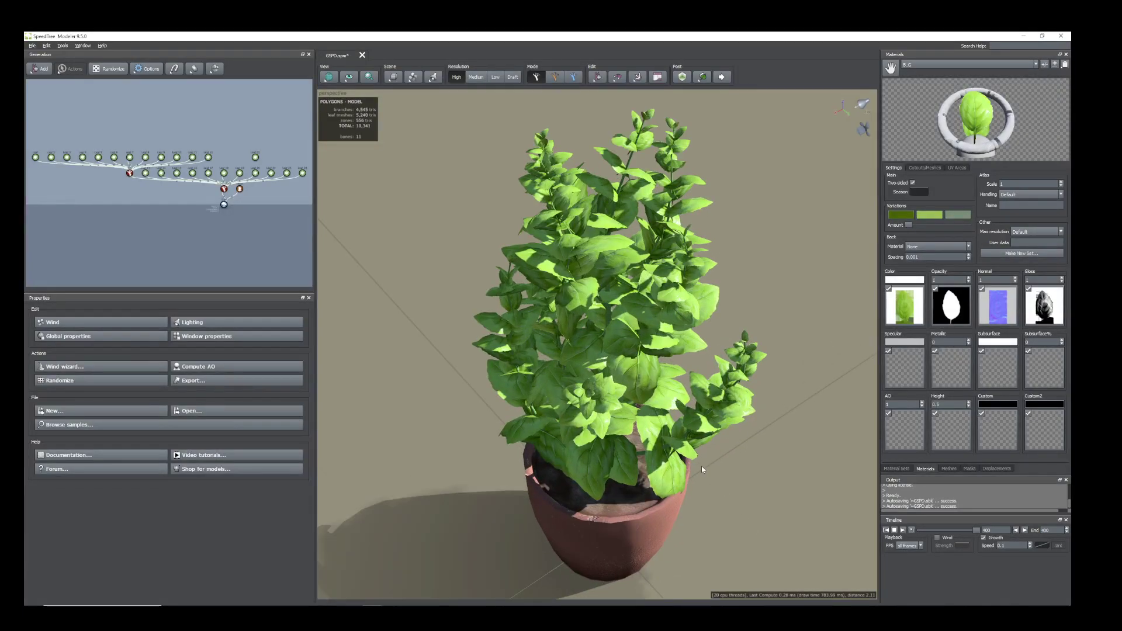
pyautogui.click(886, 530)
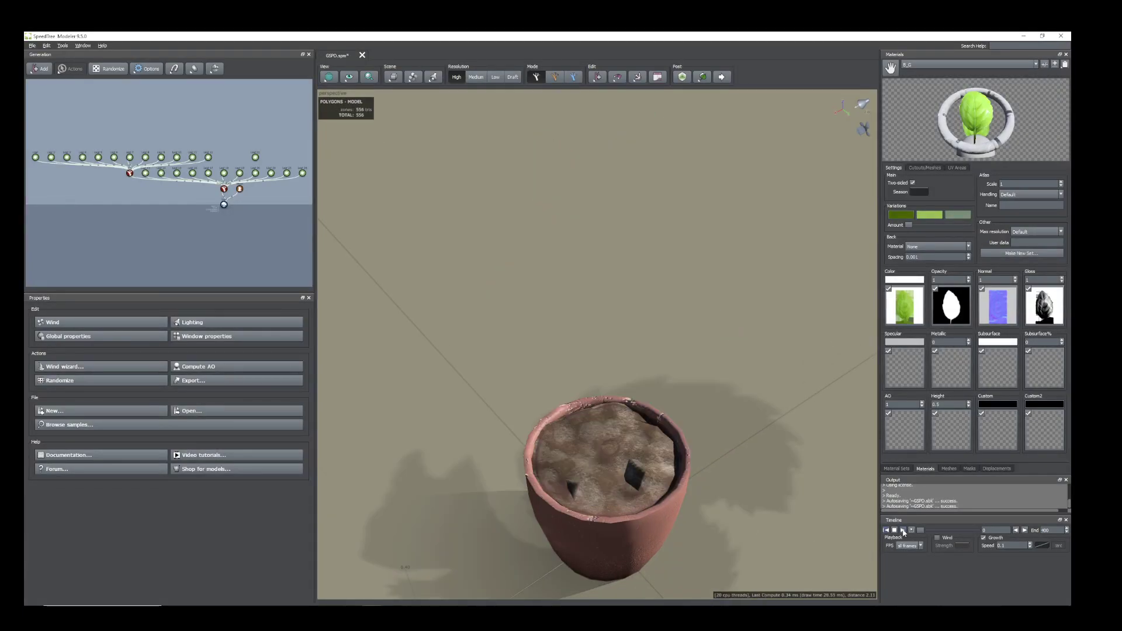
pyautogui.moveTo(789, 543); pyautogui.dragTo(785, 525)
pyautogui.scroll(-2, 785, 525)
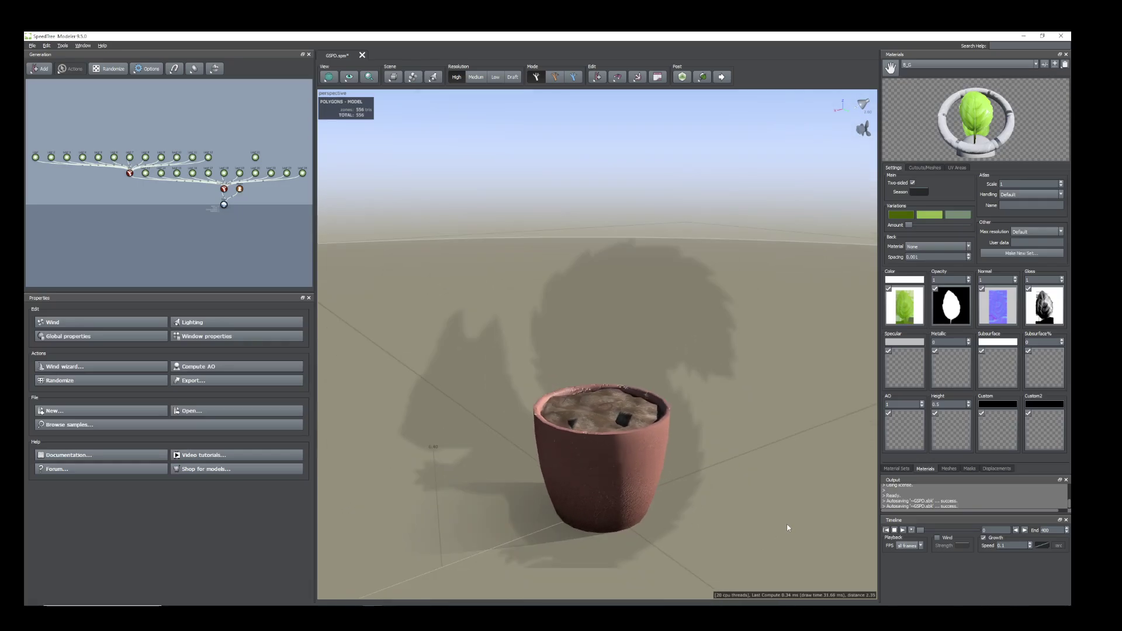
pyautogui.click(904, 530)
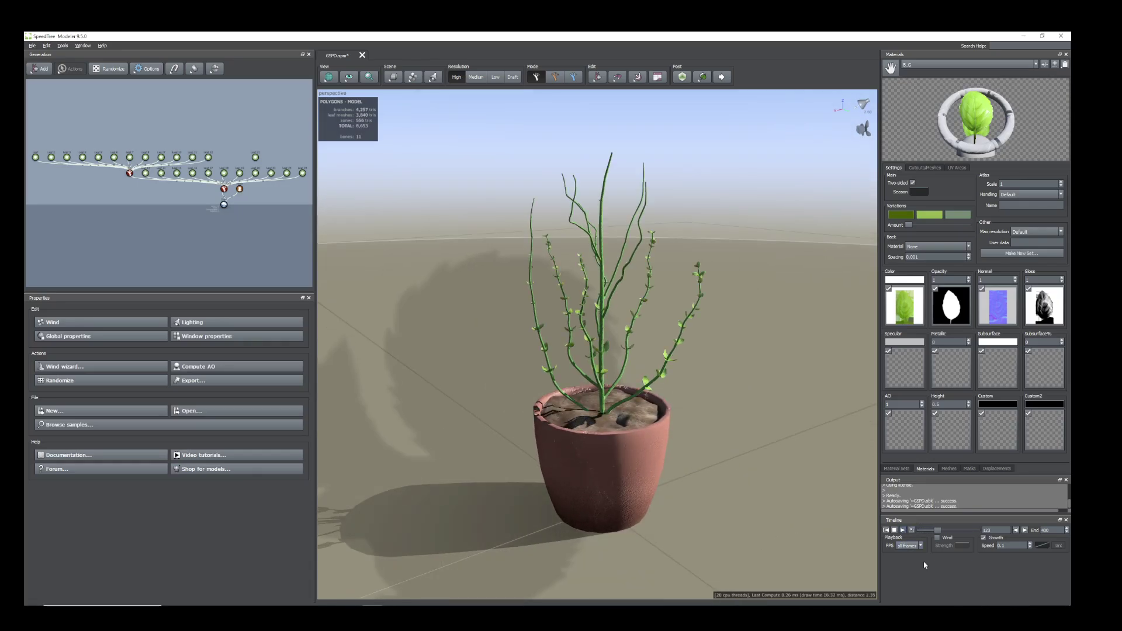
pyautogui.moveTo(724, 510); pyautogui.dragTo(718, 529)
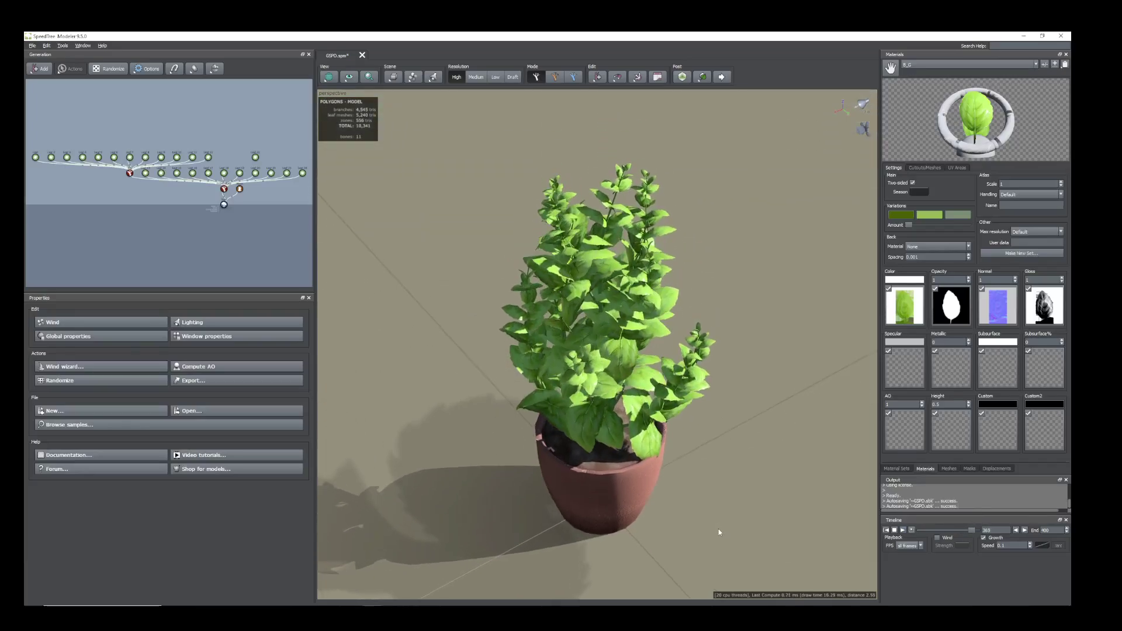
pyautogui.scroll(3, 696, 477)
pyautogui.moveTo(695, 477); pyautogui.dragTo(709, 498)
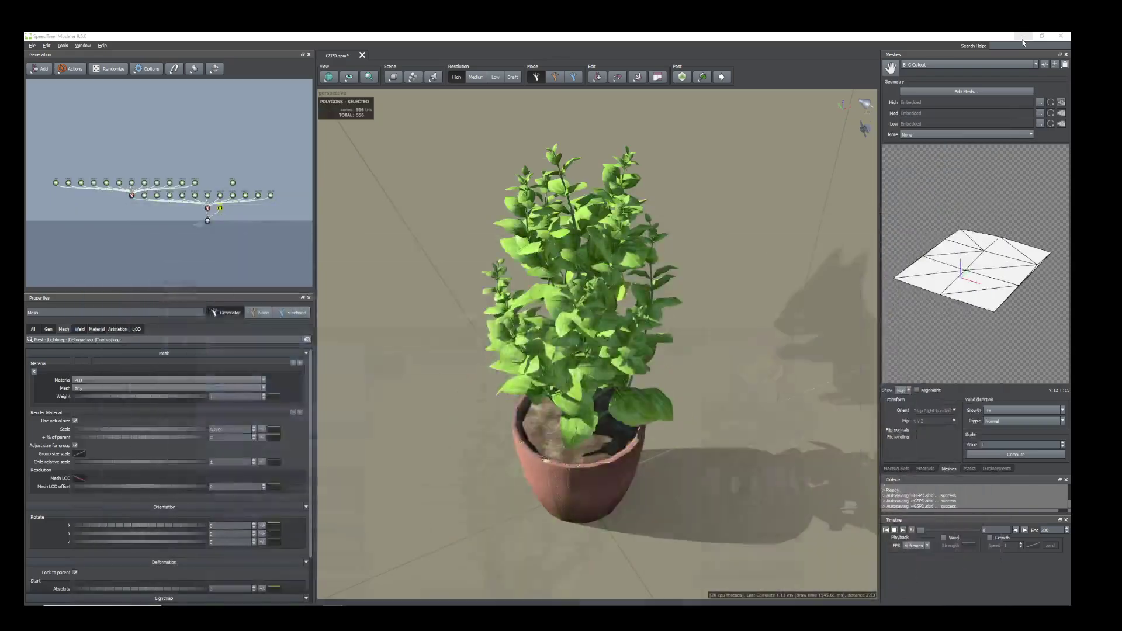
pyautogui.scroll(1, 719, 373)
pyautogui.moveTo(719, 373); pyautogui.dragTo(680, 372)
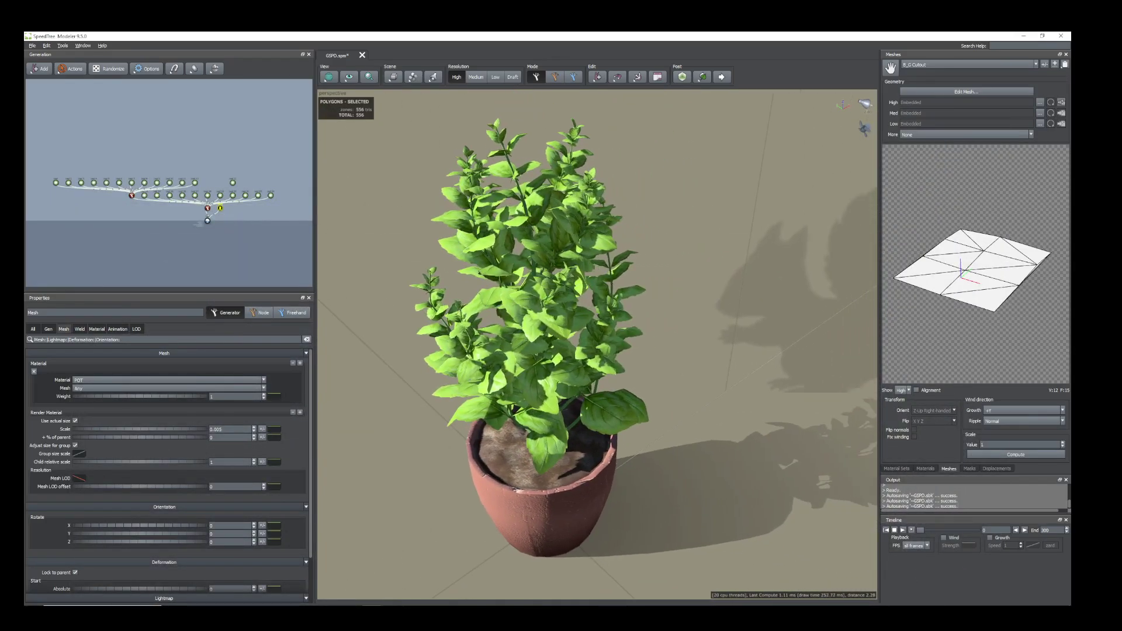
# - Hide all existing plant and pot generators, and add a photogrammetry mesh generator to the tree root
pyautogui.moveTo(48, 176); pyautogui.dragTo(304, 216)
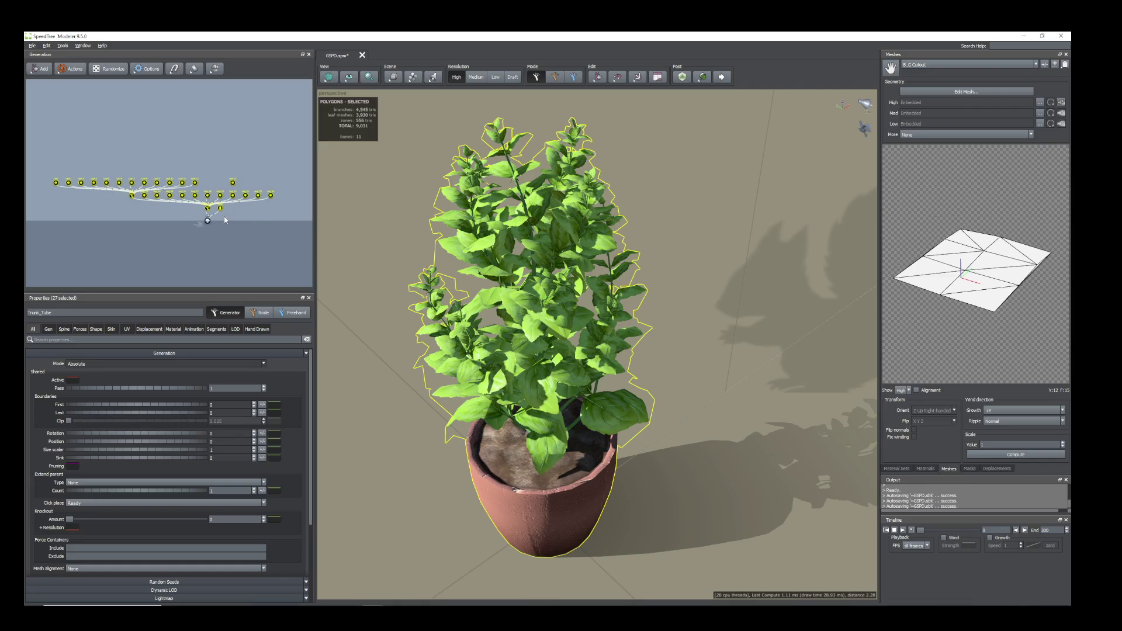
pyautogui.click(209, 221)
pyautogui.scroll(3, 211, 224)
pyautogui.moveTo(255, 241); pyautogui.dragTo(188, 212, button='middle')
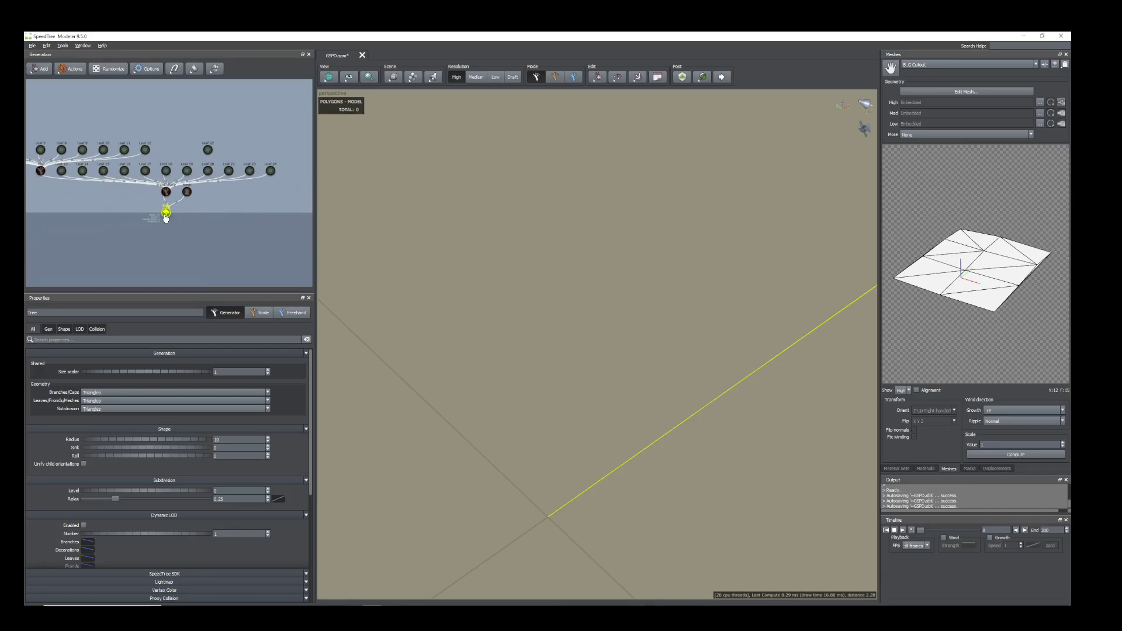
pyautogui.rightClick(166, 218)
pyautogui.moveTo(237, 225)
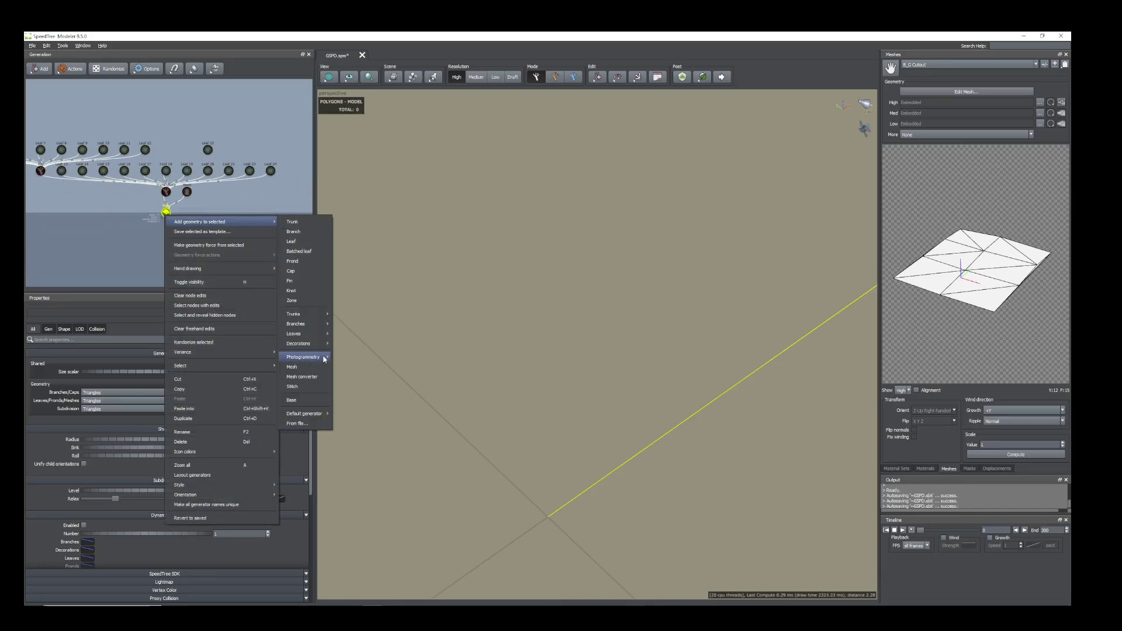
pyautogui.moveTo(325, 358)
pyautogui.click(363, 357)
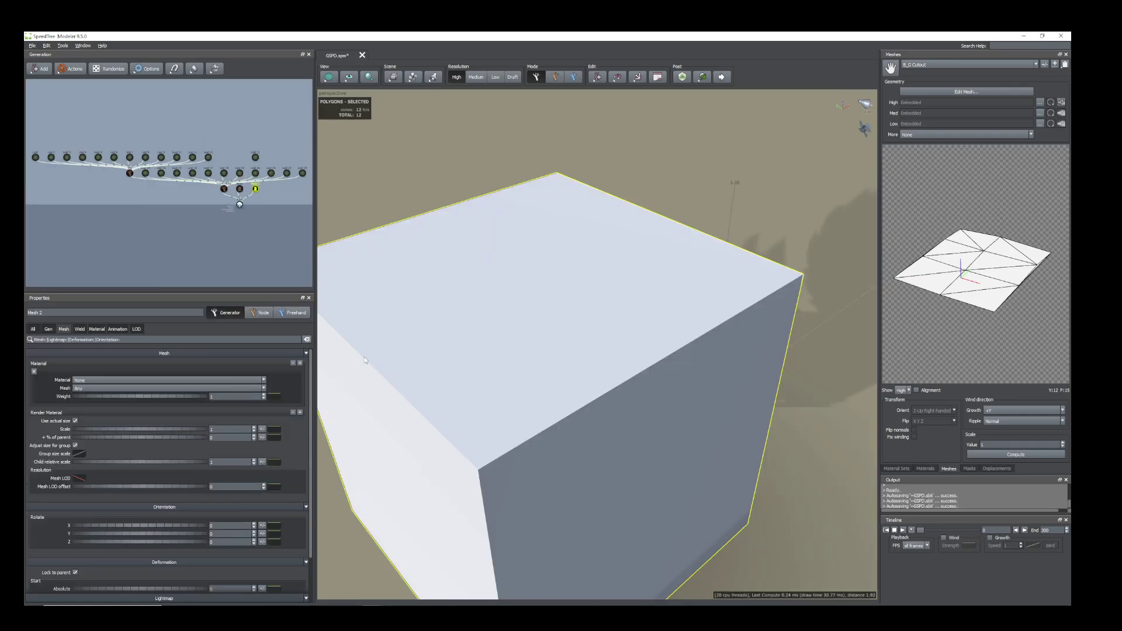
pyautogui.scroll(-3, 652, 394)
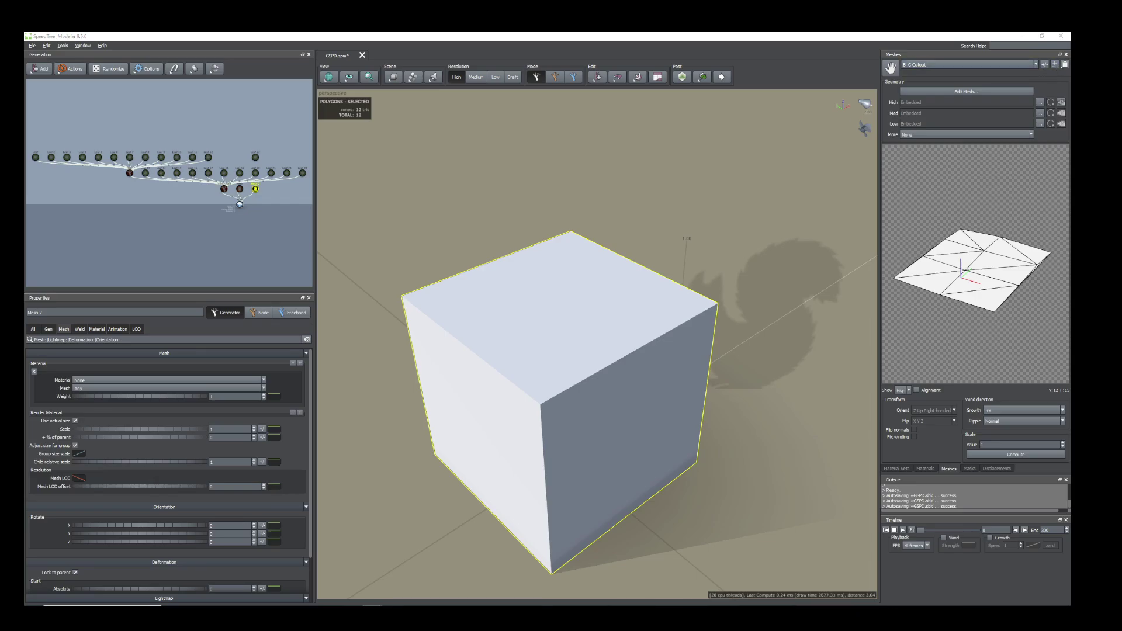
# - Examine the POT mesh asset and check that the POT material uses the POT mesh
pyautogui.click(982, 65)
pyautogui.click(941, 77)
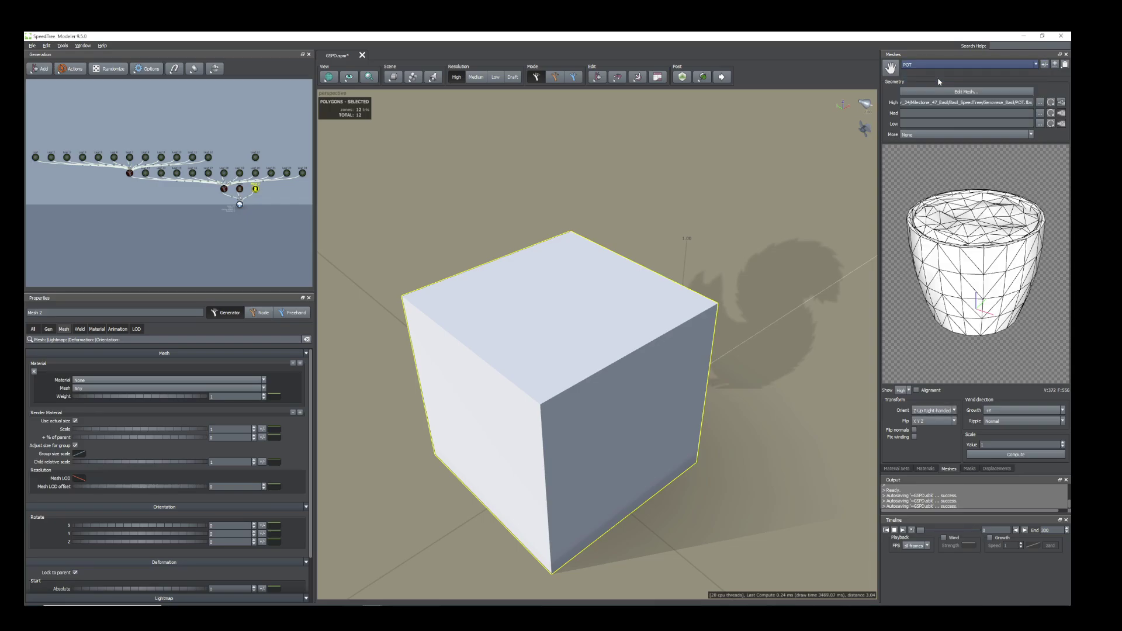
pyautogui.click(925, 469)
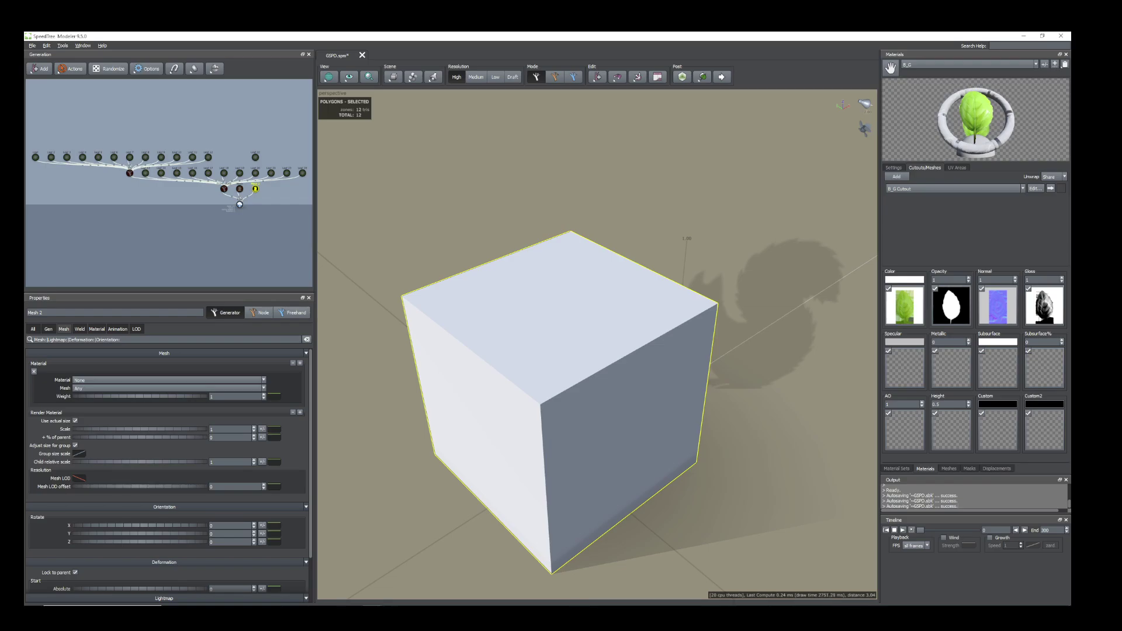
pyautogui.click(1036, 66)
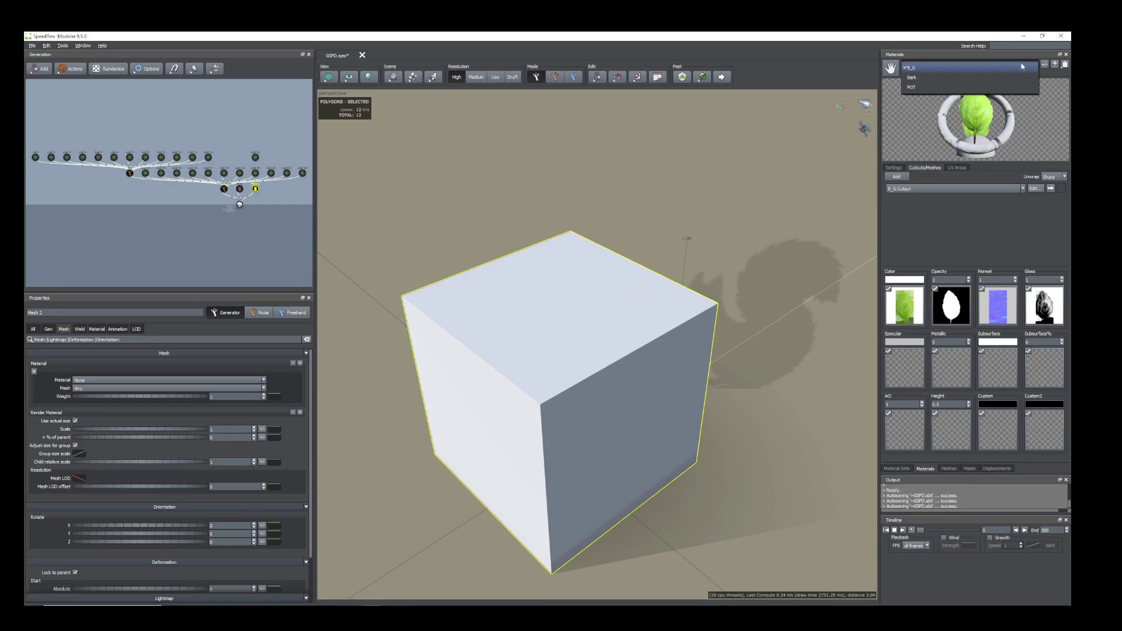
pyautogui.click(934, 87)
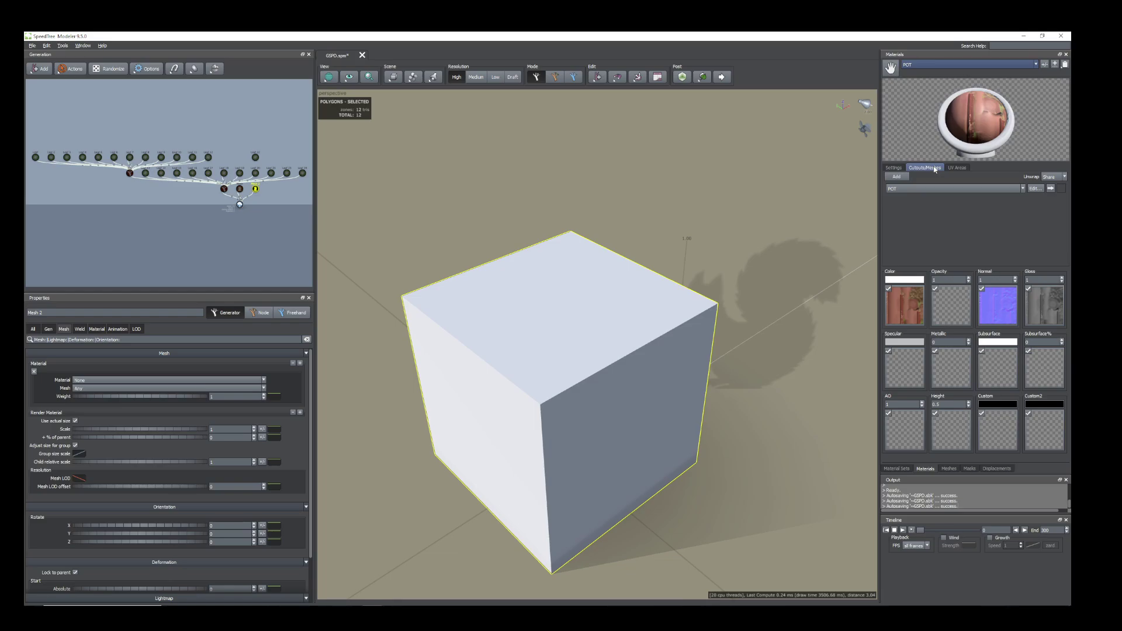
pyautogui.click(1024, 188)
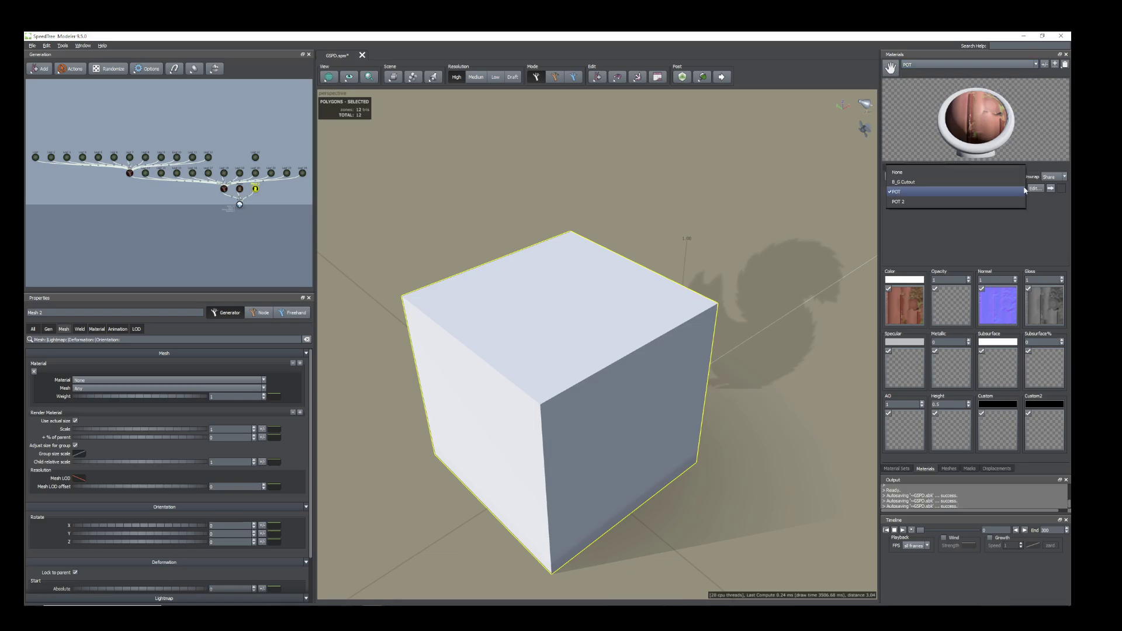
pyautogui.click(951, 193)
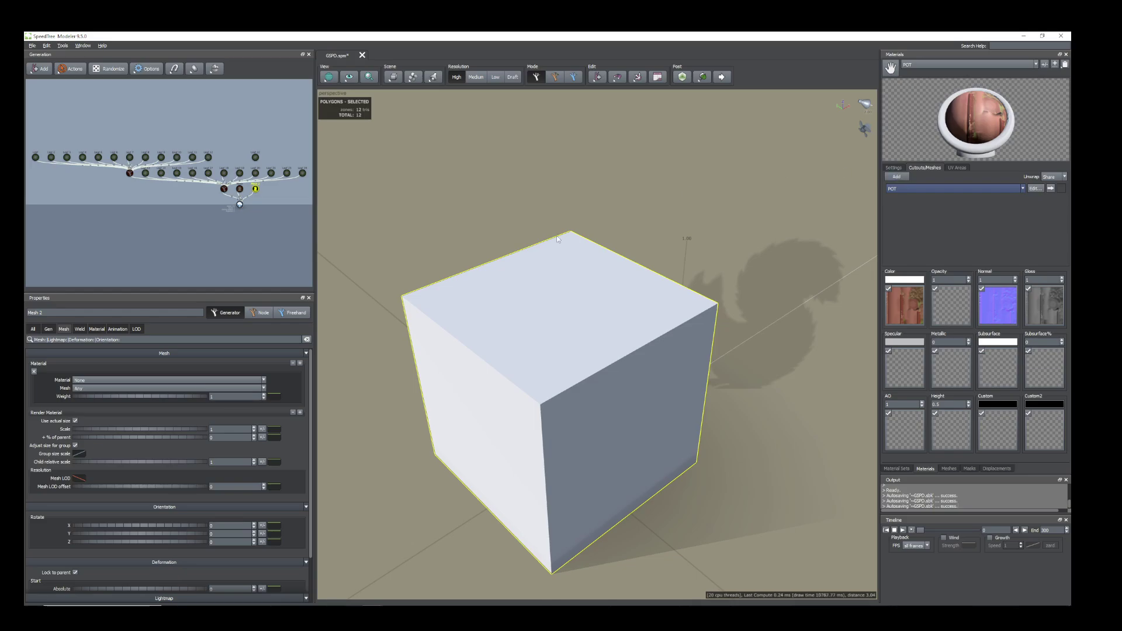
# - Assign the POT material to the new mesh generator
pyautogui.click(98, 329)
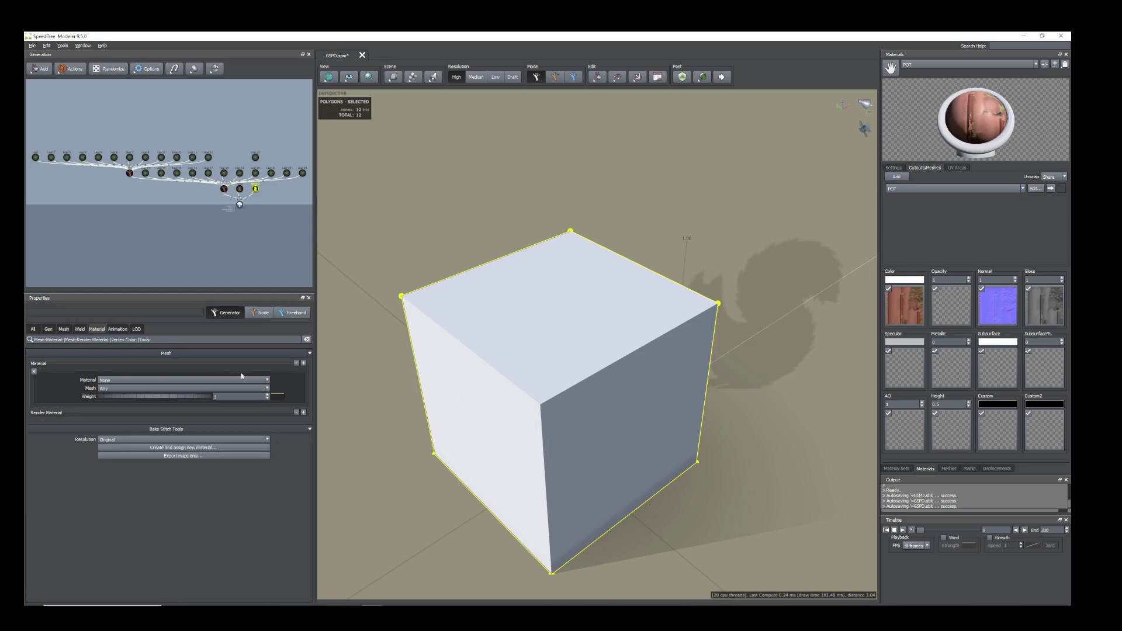
pyautogui.click(267, 381)
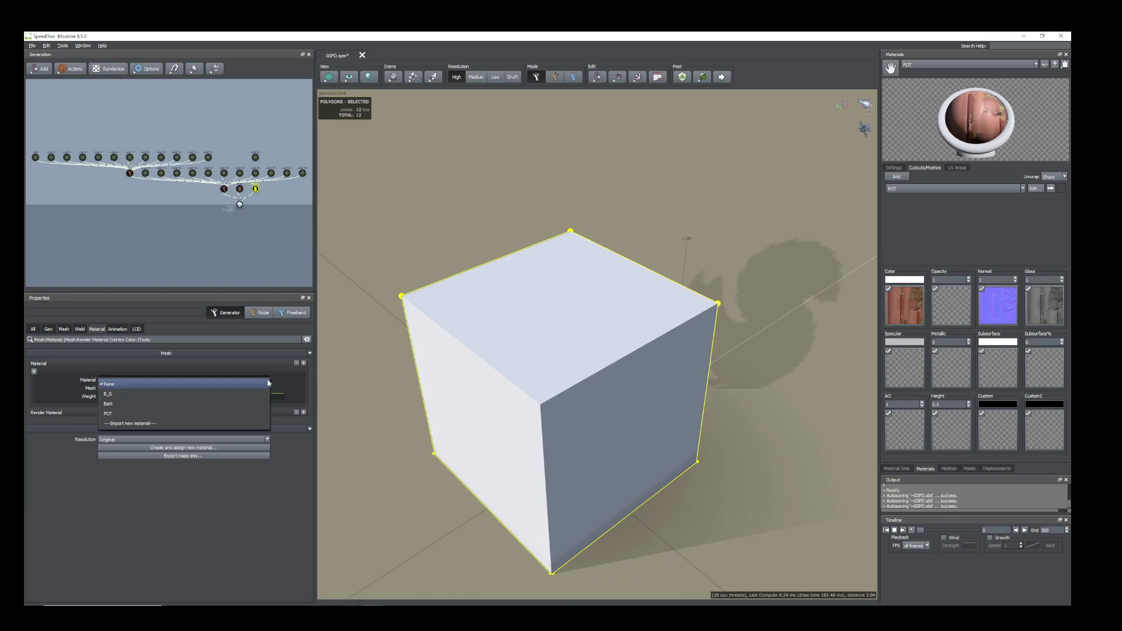
pyautogui.click(156, 414)
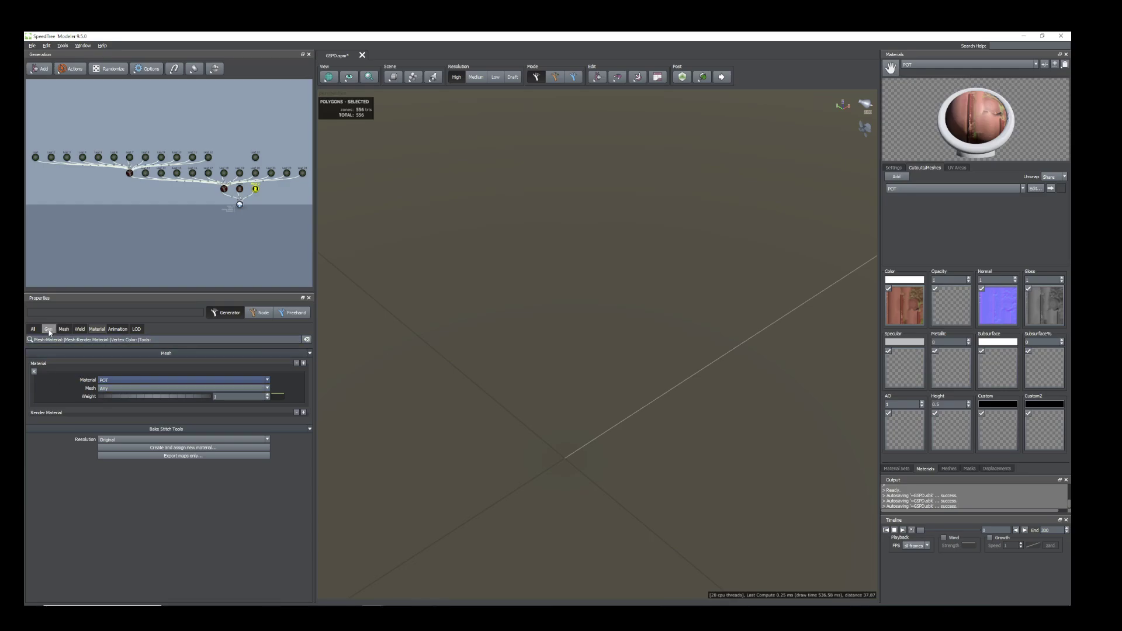
# - Set the new pot mesh's render scale to 0.01
pyautogui.click(65, 330)
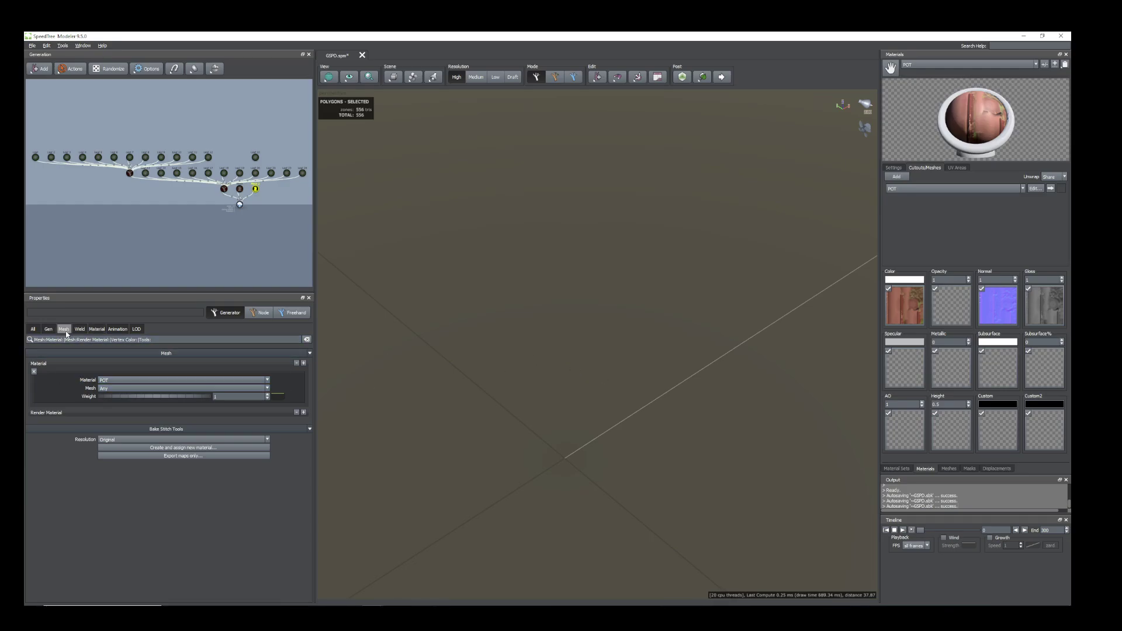
pyautogui.click(214, 430)
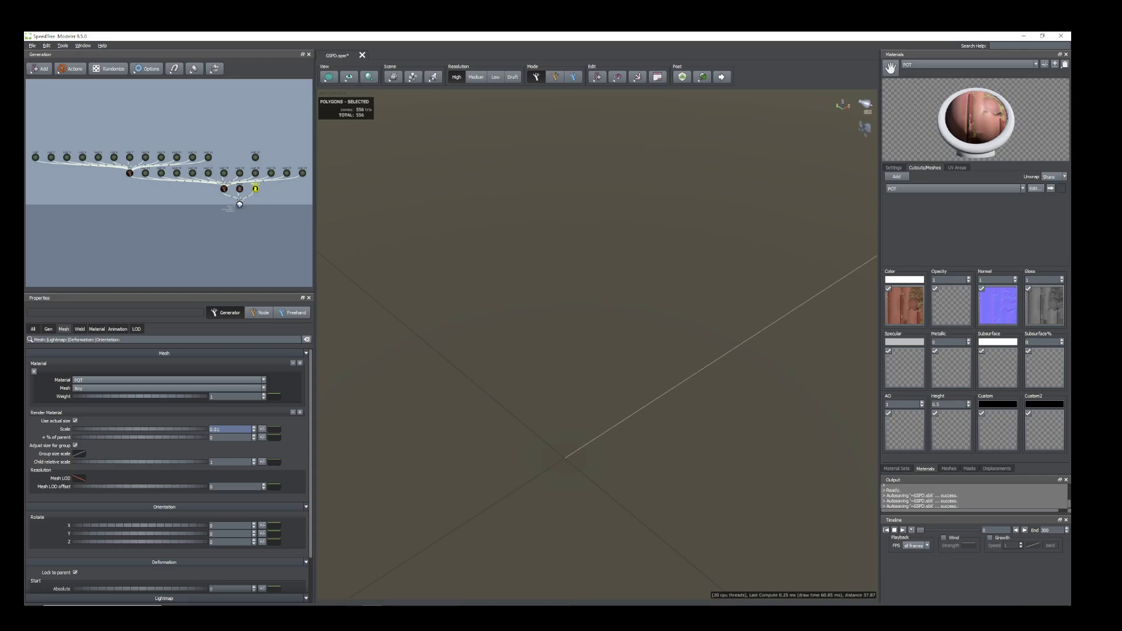
pyautogui.press('Return')
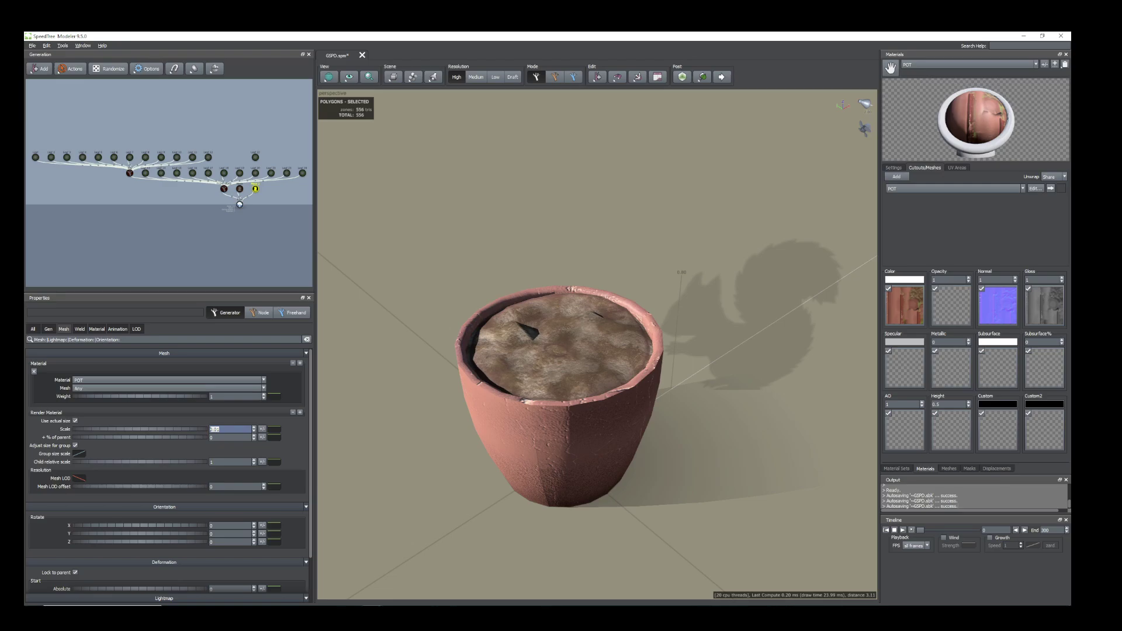
pyautogui.click(219, 430)
# - Hide the new pot mesh, bring back the original pot mesh generator, and select it
pyautogui.click(256, 191)
pyautogui.press('h')
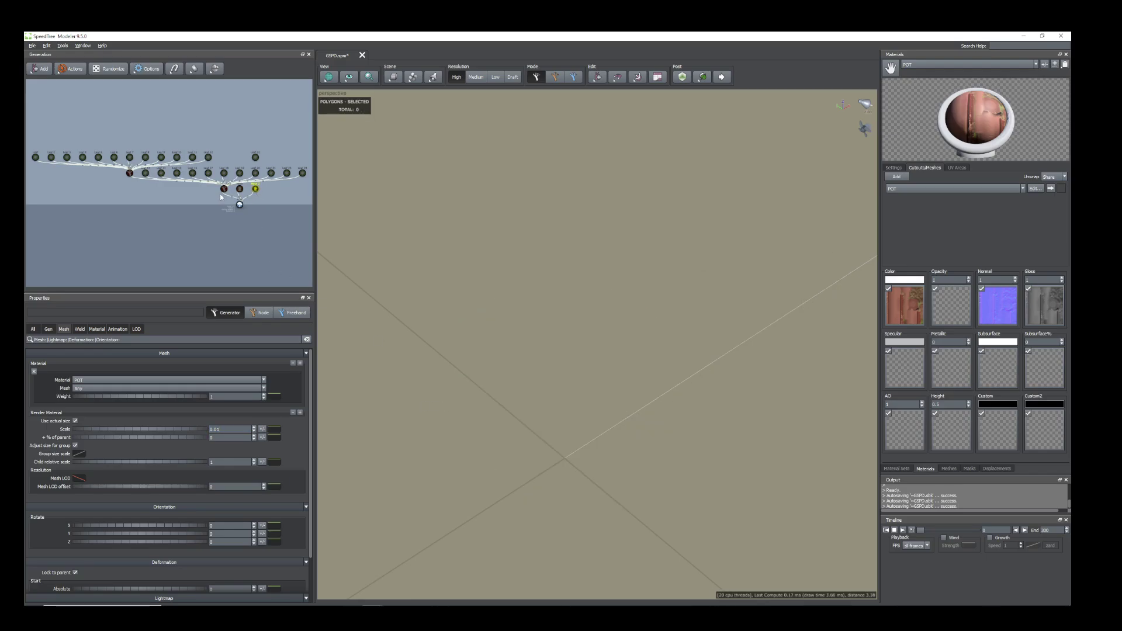
pyautogui.click(238, 190)
pyautogui.scroll(5, 672, 477)
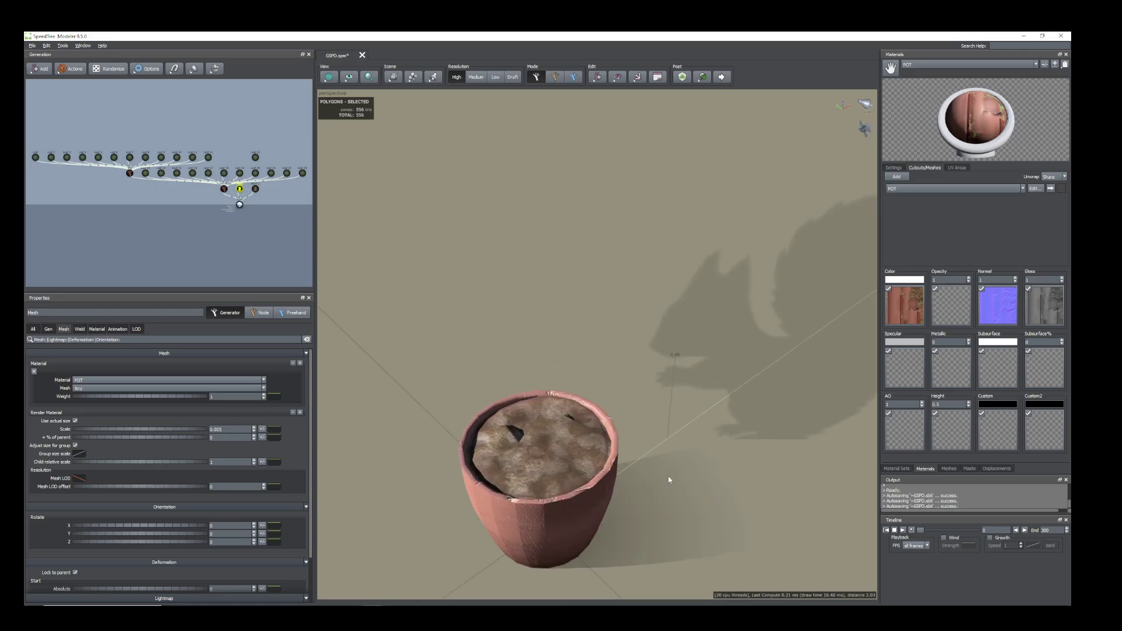
pyautogui.moveTo(676, 480); pyautogui.dragTo(677, 451, button='middle')
pyautogui.moveTo(676, 451); pyautogui.dragTo(485, 406)
pyautogui.moveTo(484, 405); pyautogui.dragTo(483, 405, button='middle')
pyautogui.moveTo(483, 404); pyautogui.dragTo(492, 385)
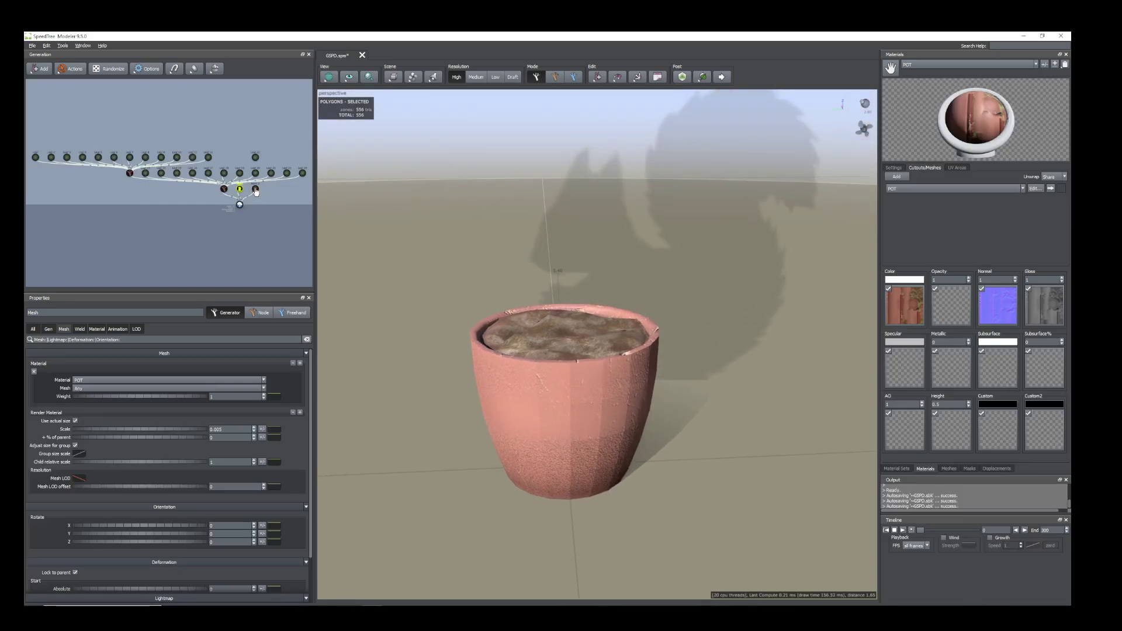
pyautogui.click(239, 195)
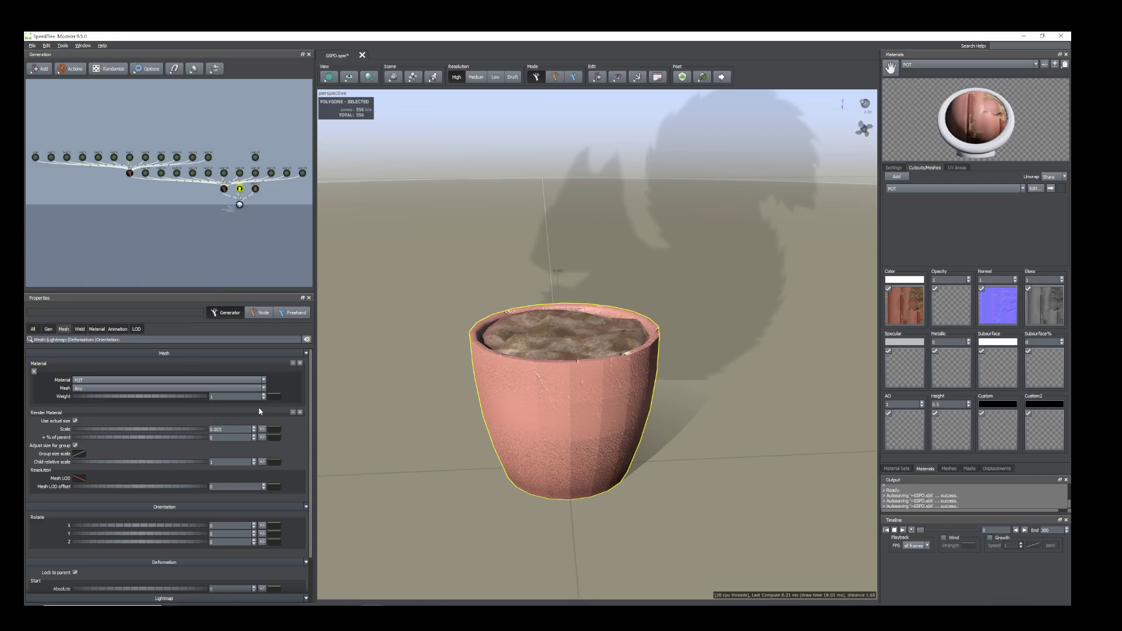
# - Add a Tube trunk generator to the tree root
pyautogui.scroll(4, 233, 201)
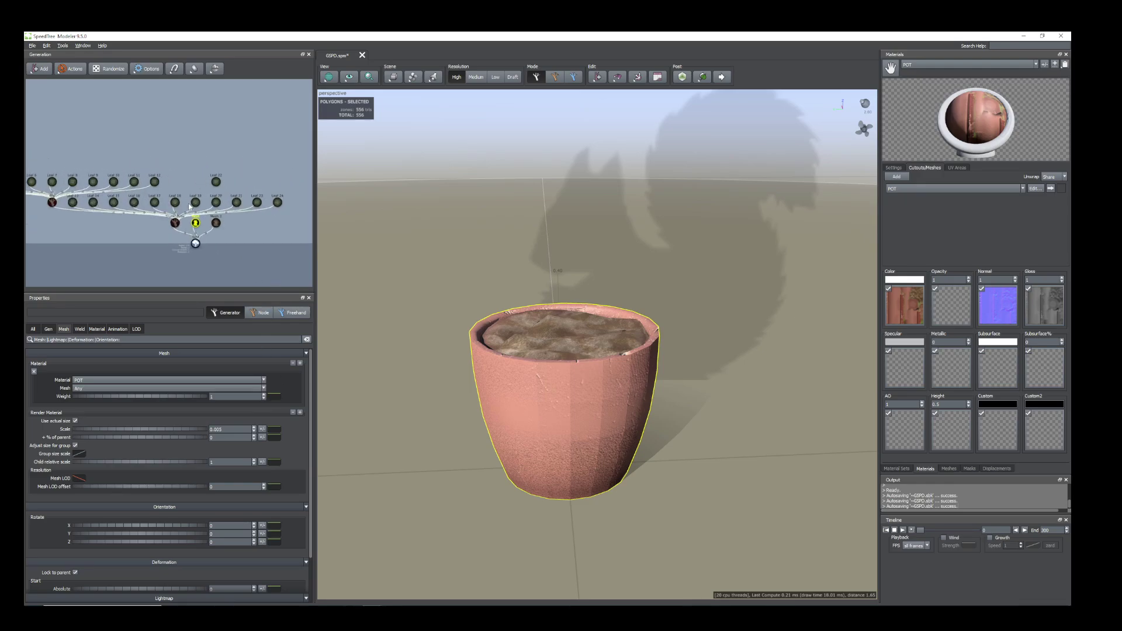
pyautogui.click(195, 243)
pyautogui.moveTo(261, 266); pyautogui.dragTo(222, 243, button='middle')
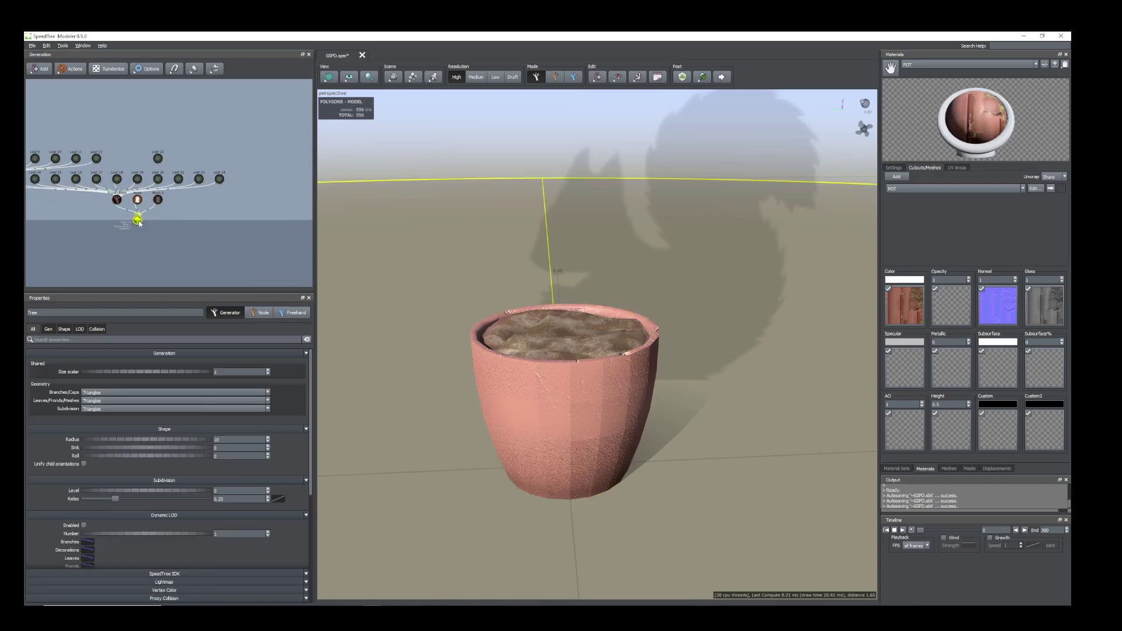
pyautogui.rightClick(138, 221)
pyautogui.moveTo(179, 230)
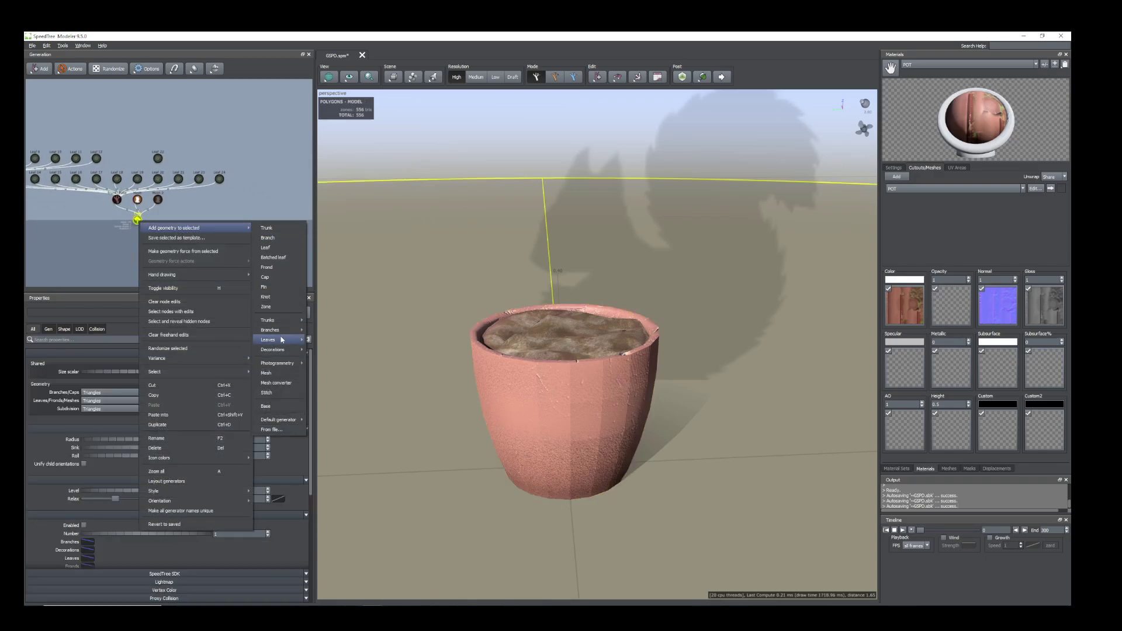
pyautogui.moveTo(281, 322)
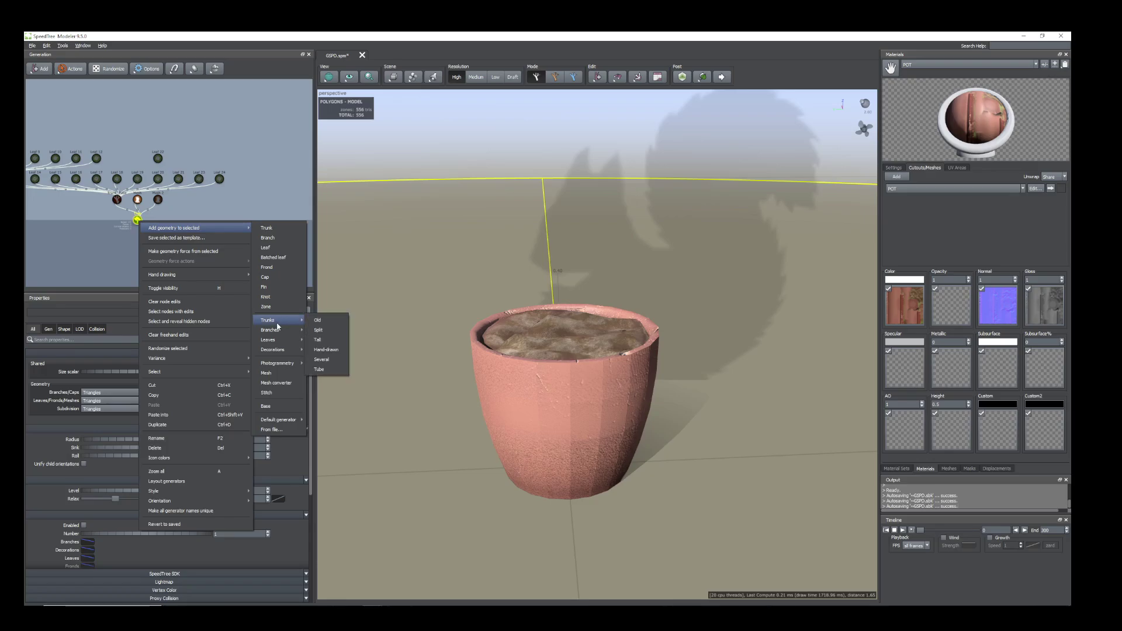
pyautogui.click(320, 369)
# - Set the tube trunk's absolute spine length to 1.6
pyautogui.click(65, 330)
pyautogui.doubleClick(209, 372)
pyautogui.write('1.6')
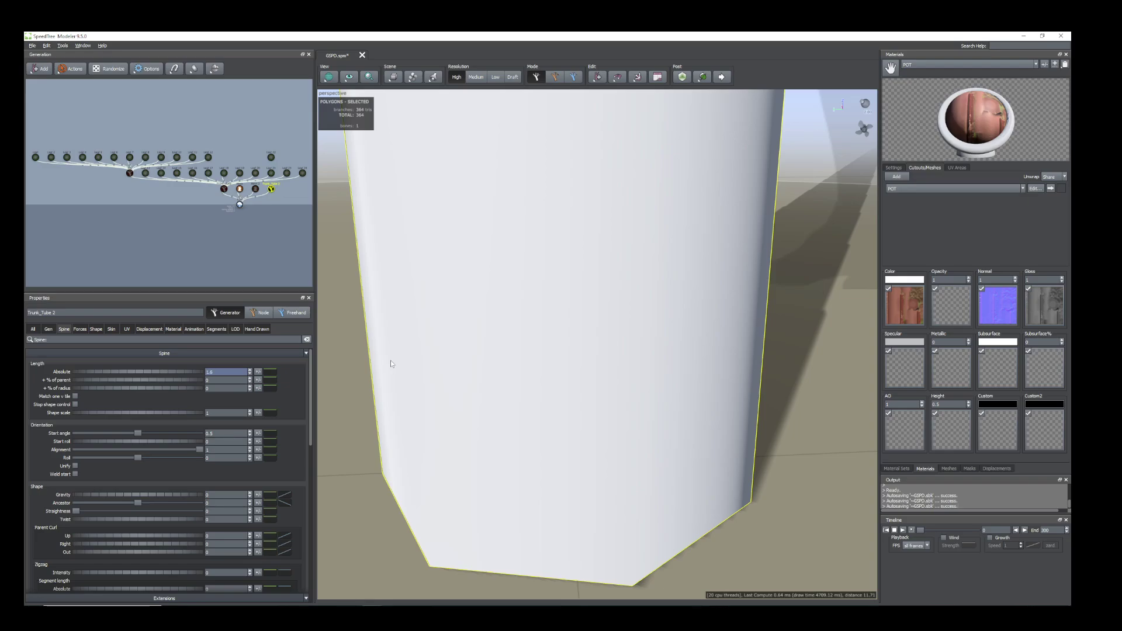
pyautogui.press('Return')
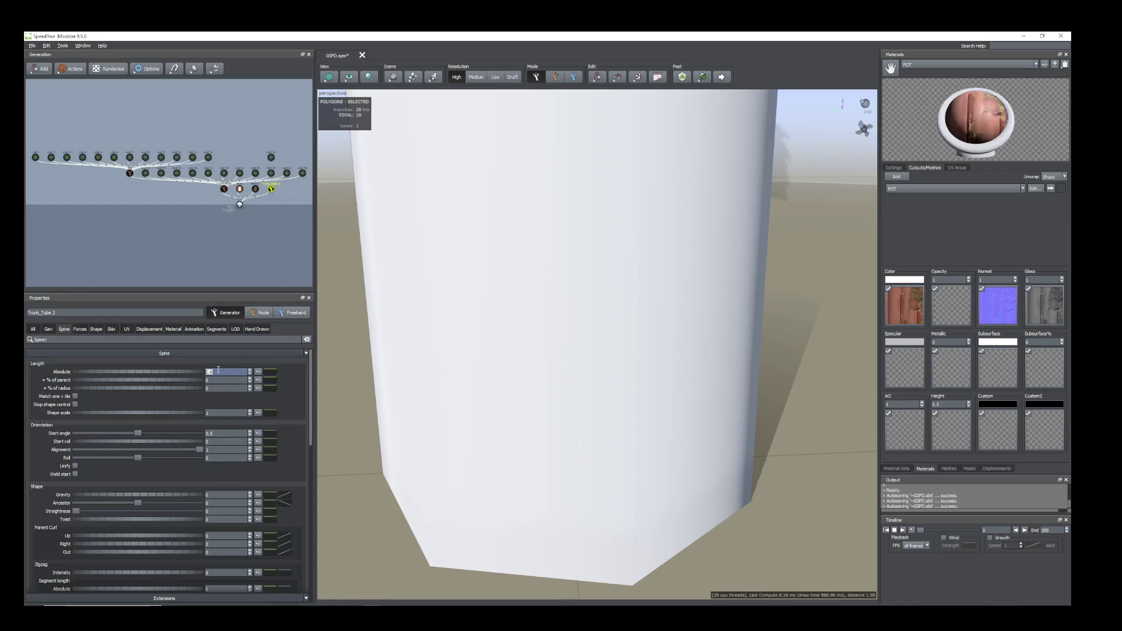
pyautogui.click(214, 371)
pyautogui.write('1.6')
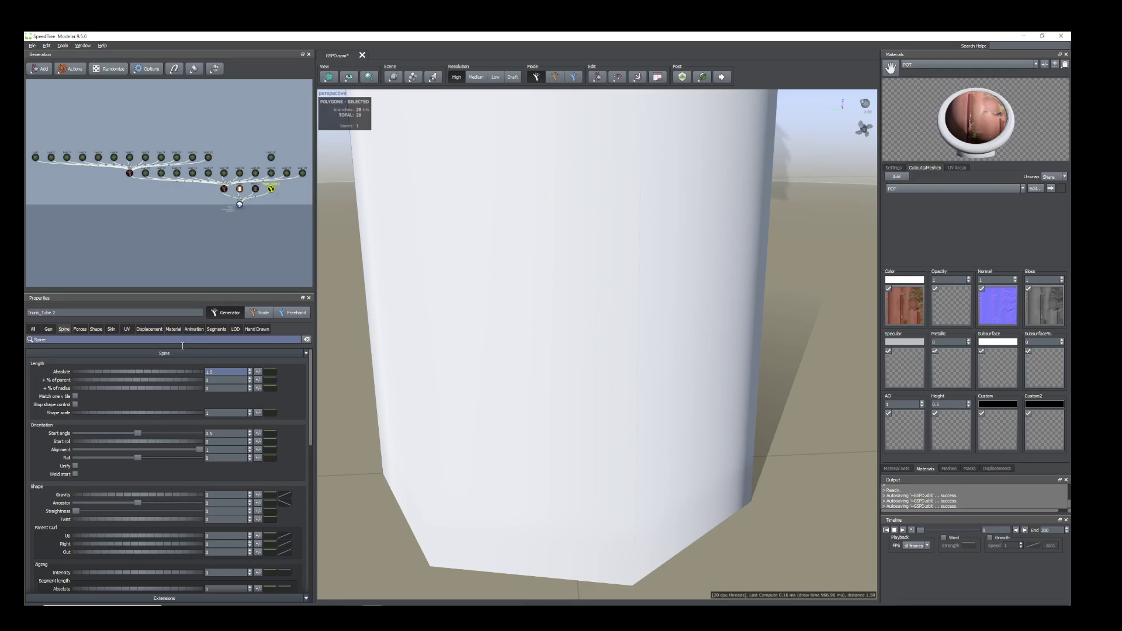
# - Set the tube trunk's absolute skin radius to 0.02
pyautogui.scroll(-5, 484, 389)
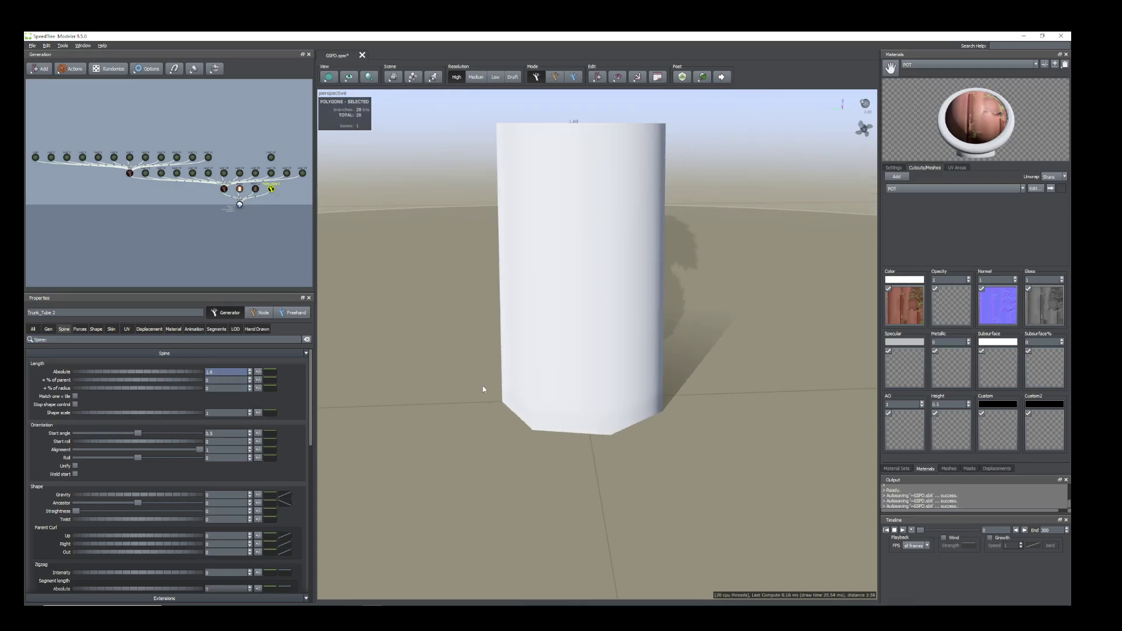
pyautogui.click(112, 330)
pyautogui.moveTo(181, 392); pyautogui.dragTo(161, 395)
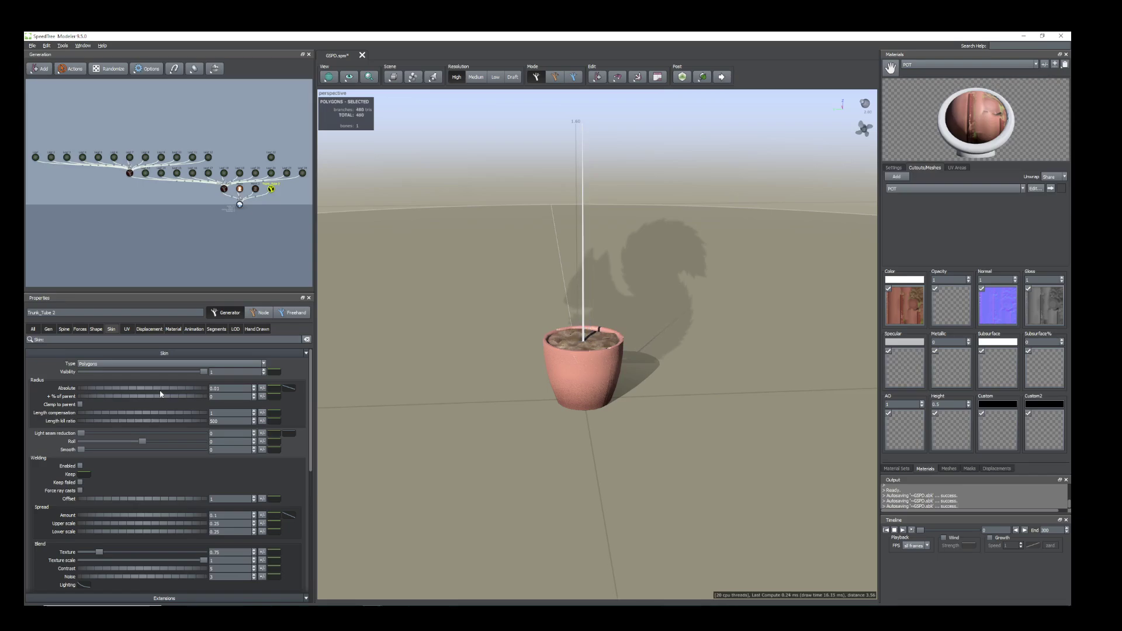
pyautogui.click(215, 388)
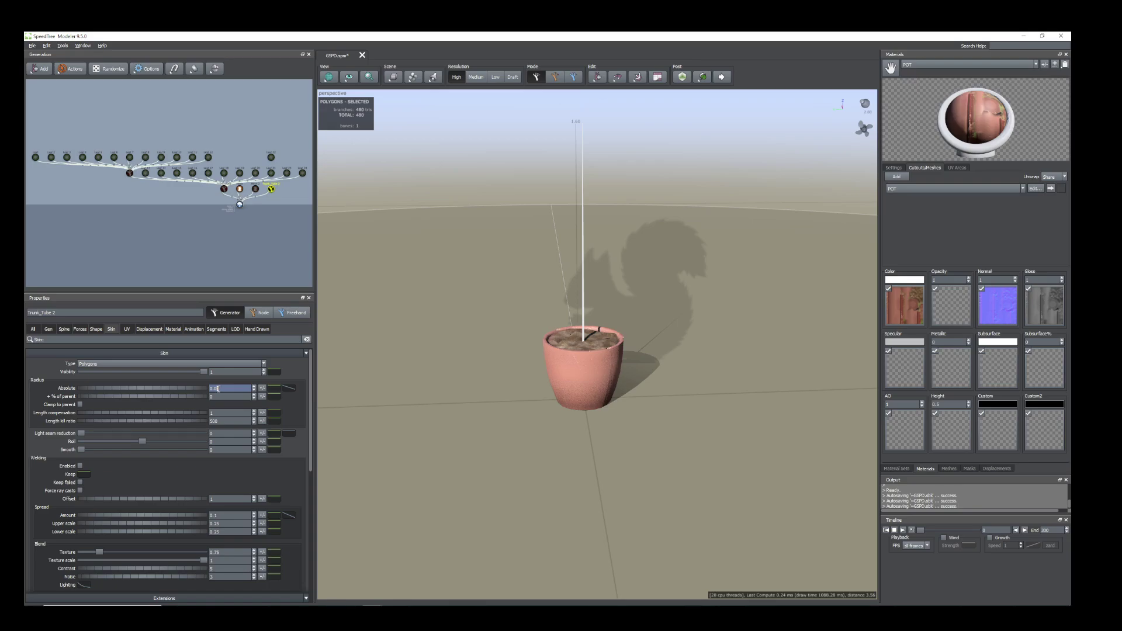
pyautogui.press('Return')
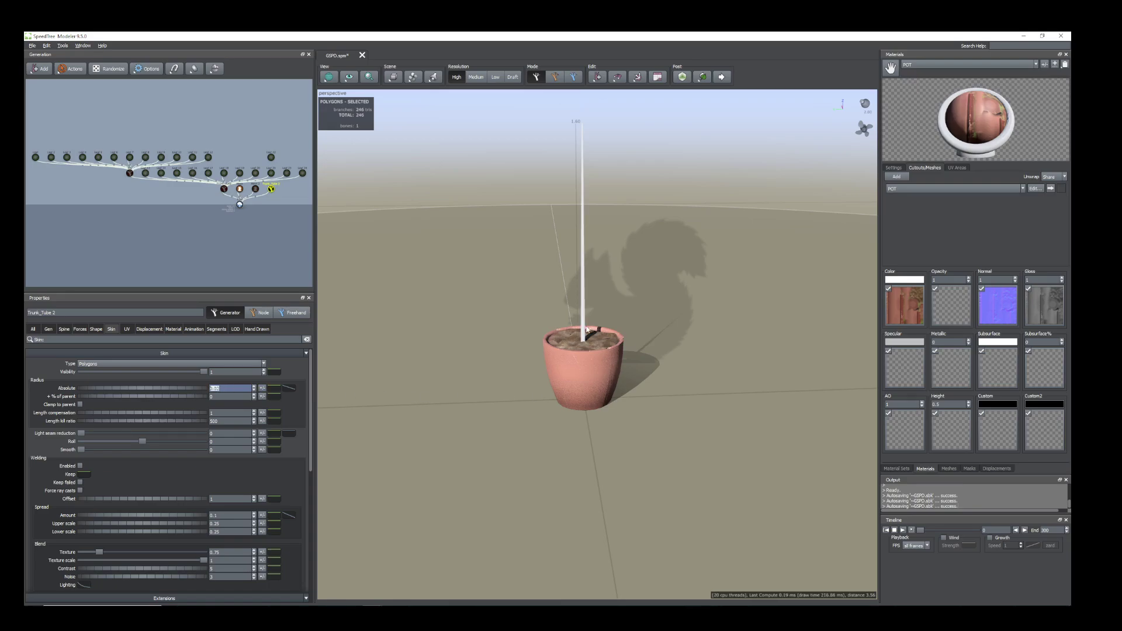
# - Add a Big branch generator to the tube trunk
pyautogui.scroll(3, 660, 199)
pyautogui.moveTo(660, 199); pyautogui.dragTo(588, 360, button='middle')
pyautogui.moveTo(587, 359); pyautogui.dragTo(542, 361)
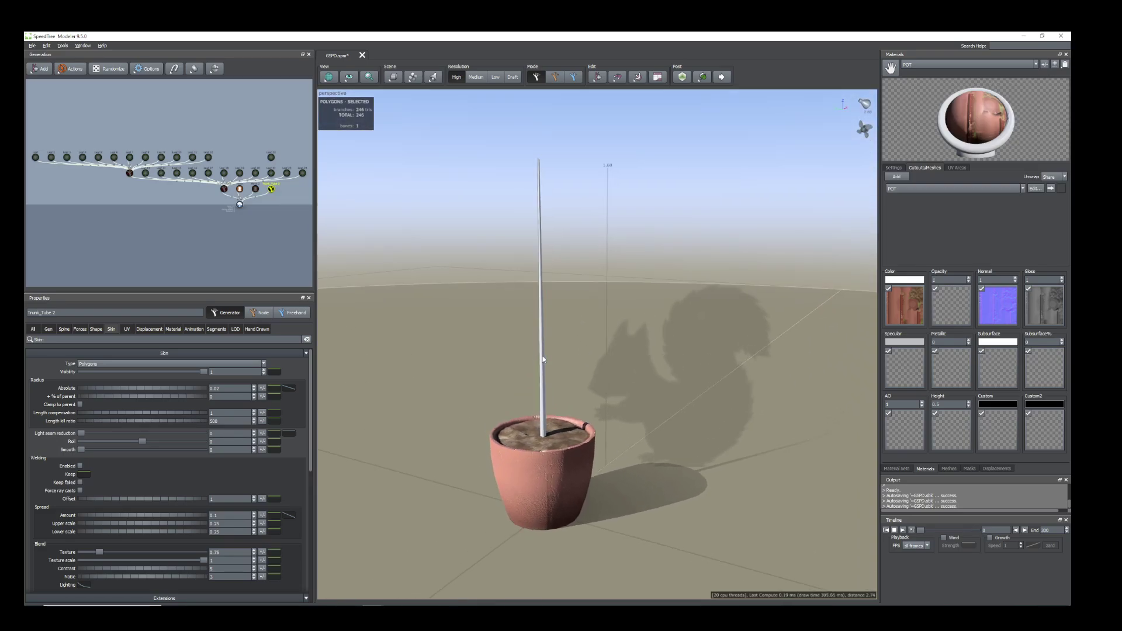
pyautogui.click(539, 360)
pyautogui.click(544, 362)
pyautogui.scroll(3, 269, 213)
pyautogui.moveTo(273, 211); pyautogui.dragTo(169, 216, button='middle')
pyautogui.rightClick(207, 199)
pyautogui.moveTo(304, 203)
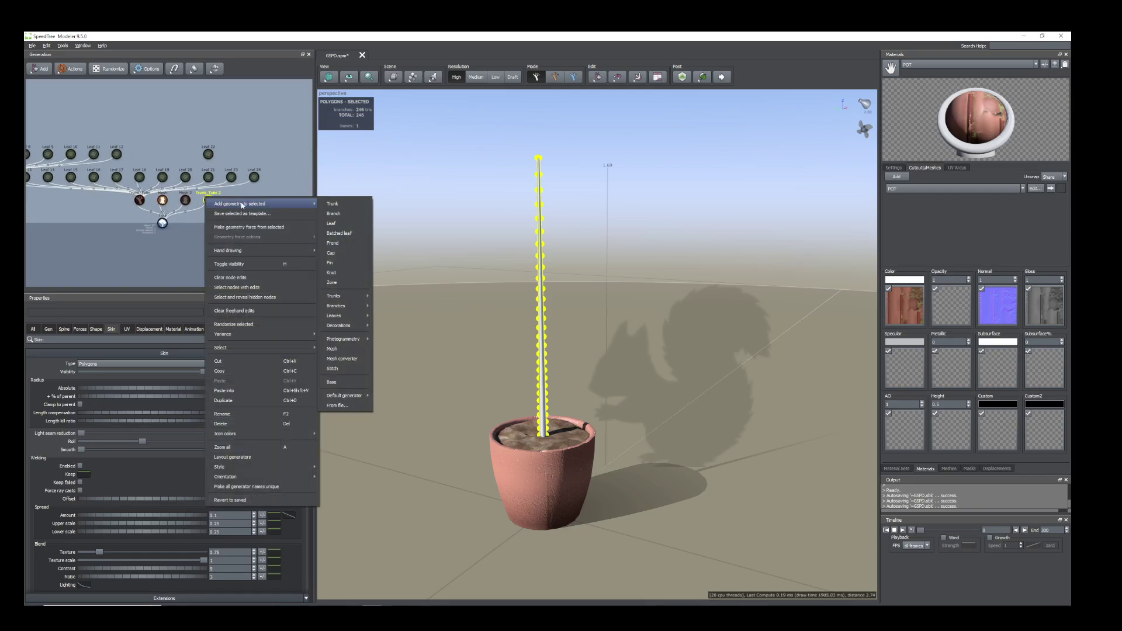
pyautogui.moveTo(348, 305)
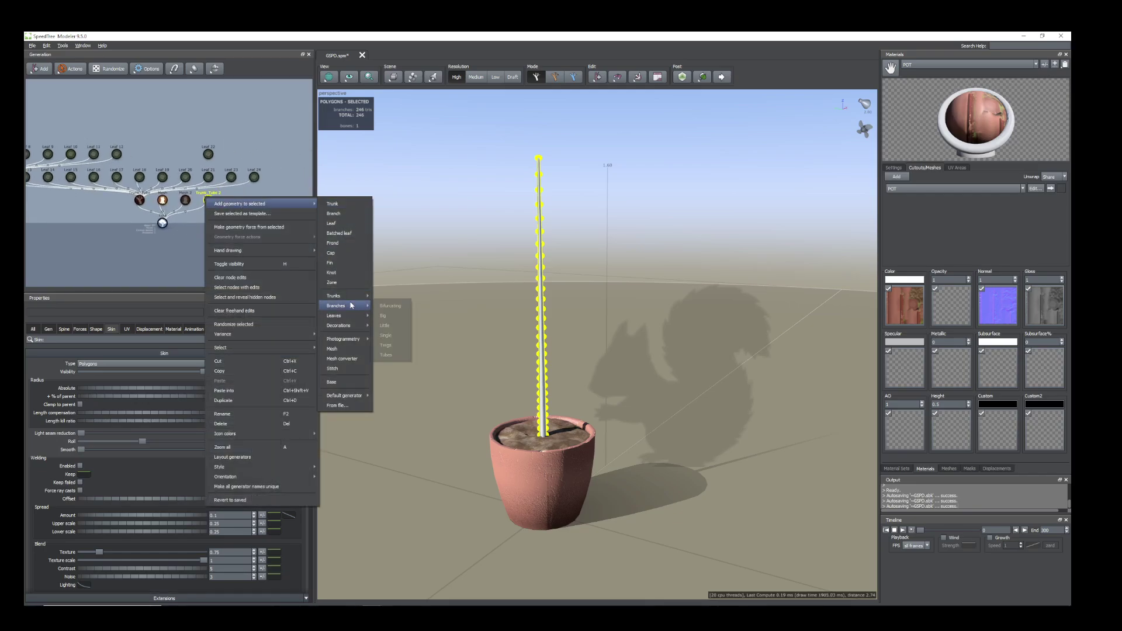
pyautogui.click(385, 317)
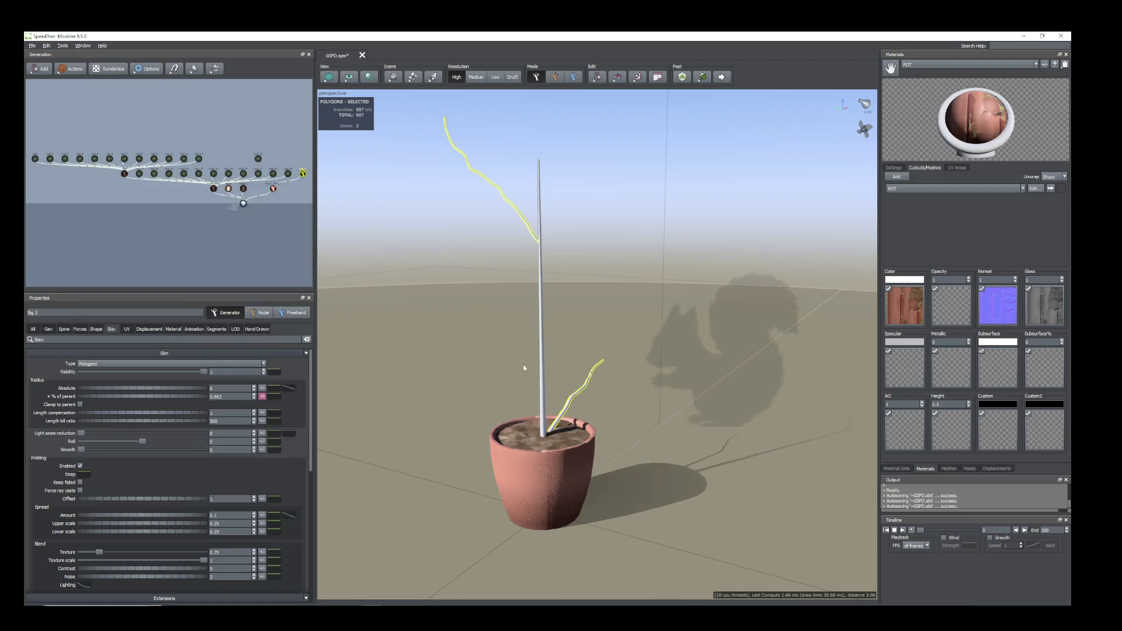
# - Increase the interval frequency of the Big branches so that several tiers grow along the trunk
pyautogui.click(49, 329)
pyautogui.moveTo(100, 383); pyautogui.dragTo(607, 318)
pyautogui.scroll(-3, 602, 378)
pyautogui.moveTo(607, 318); pyautogui.dragTo(569, 346, button='middle')
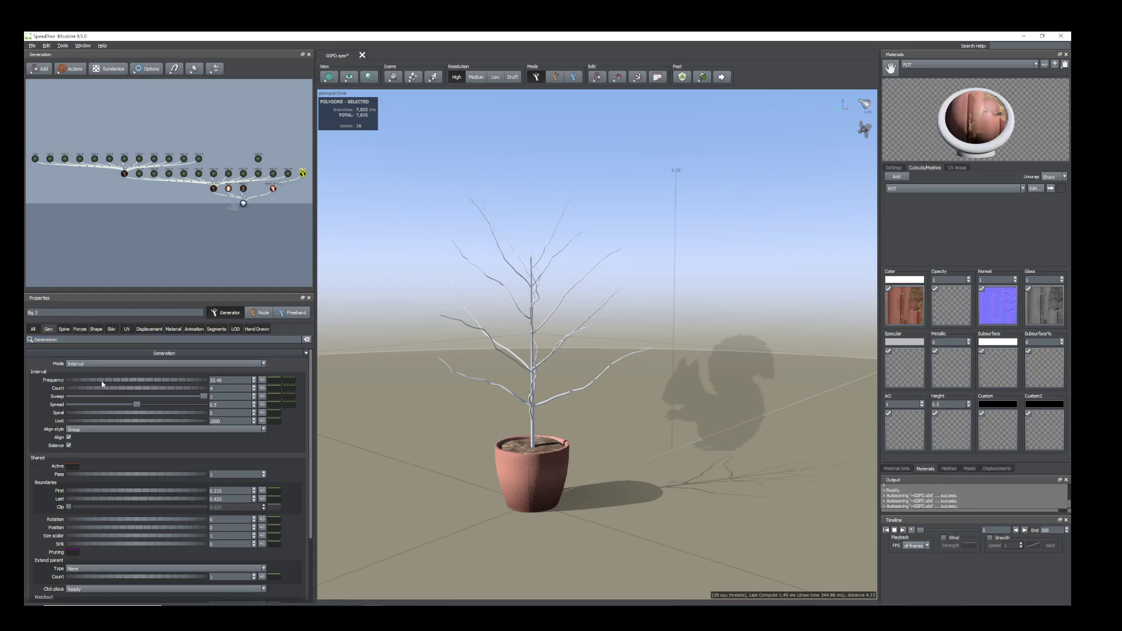
pyautogui.moveTo(498, 403); pyautogui.dragTo(526, 485)
pyautogui.scroll(2, 531, 389)
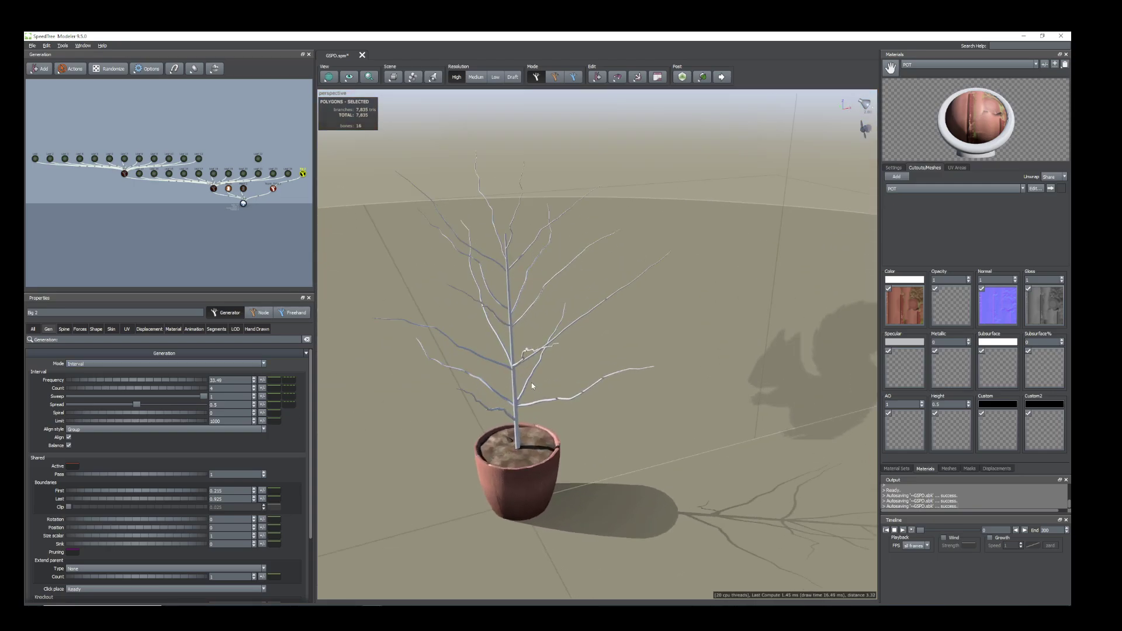
pyautogui.moveTo(531, 386); pyautogui.dragTo(524, 399)
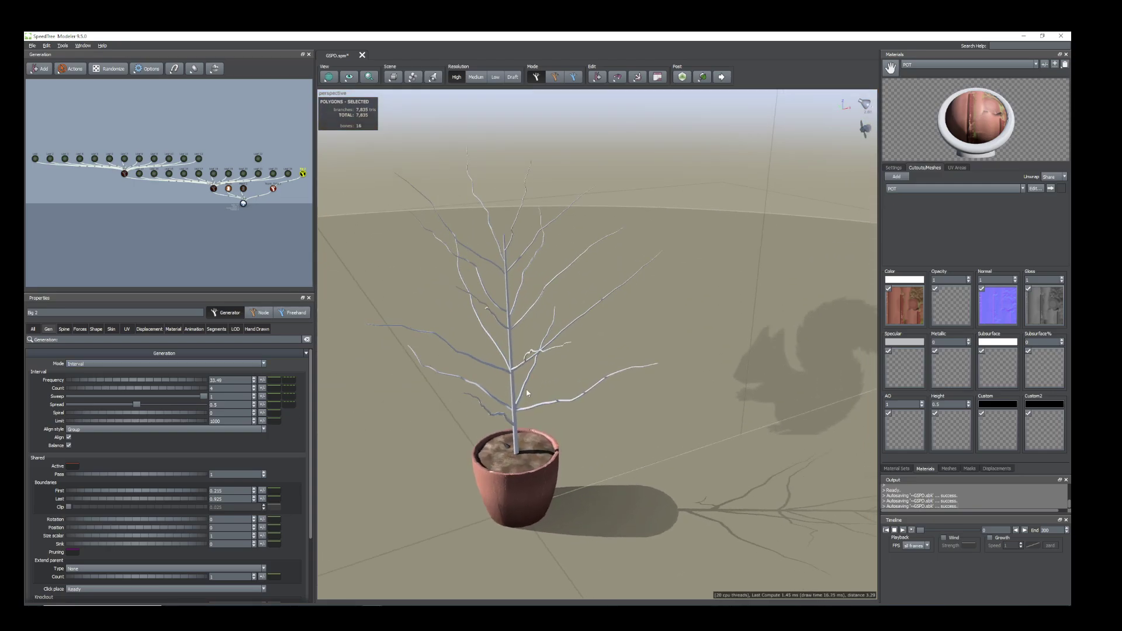
# - Assign the Bark material to the tube trunk's branch geometry
pyautogui.click(274, 189)
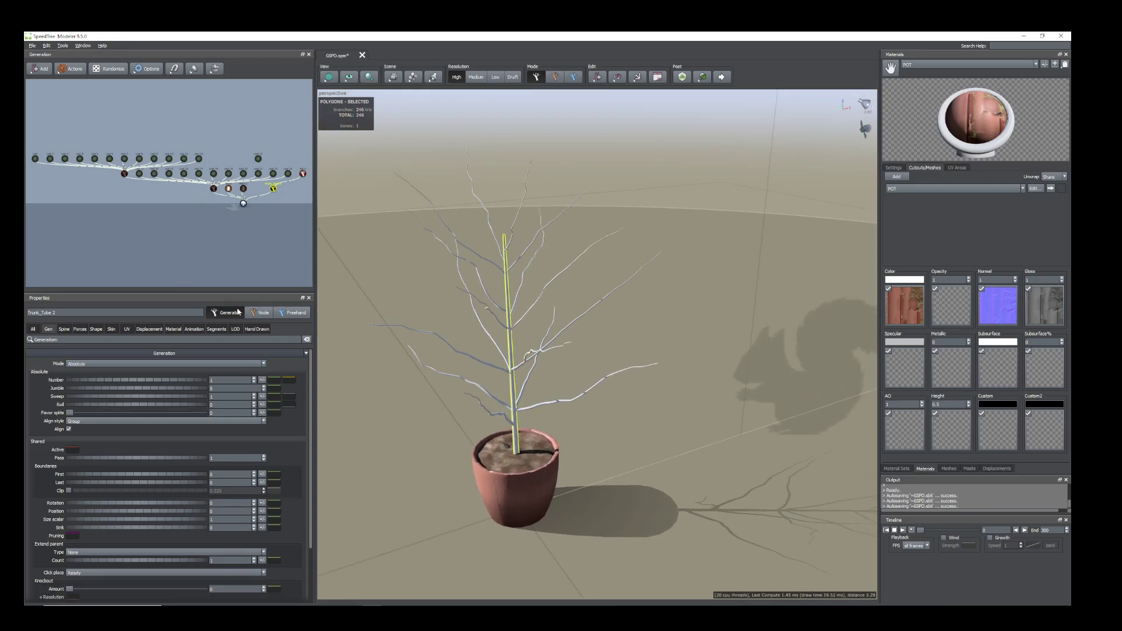
pyautogui.click(173, 330)
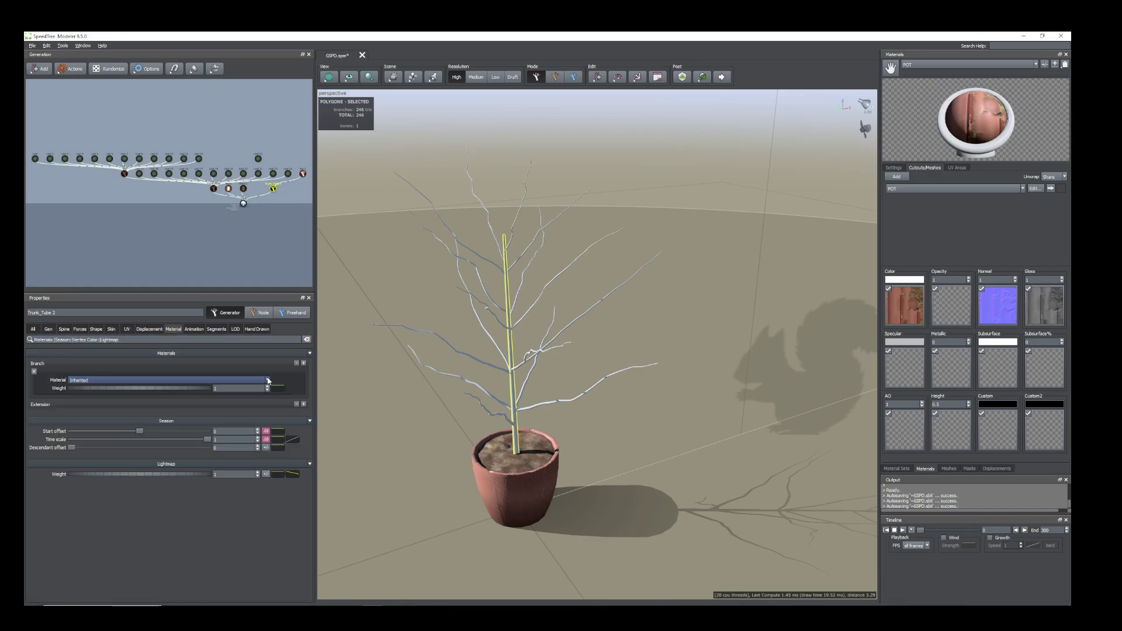
pyautogui.click(242, 380)
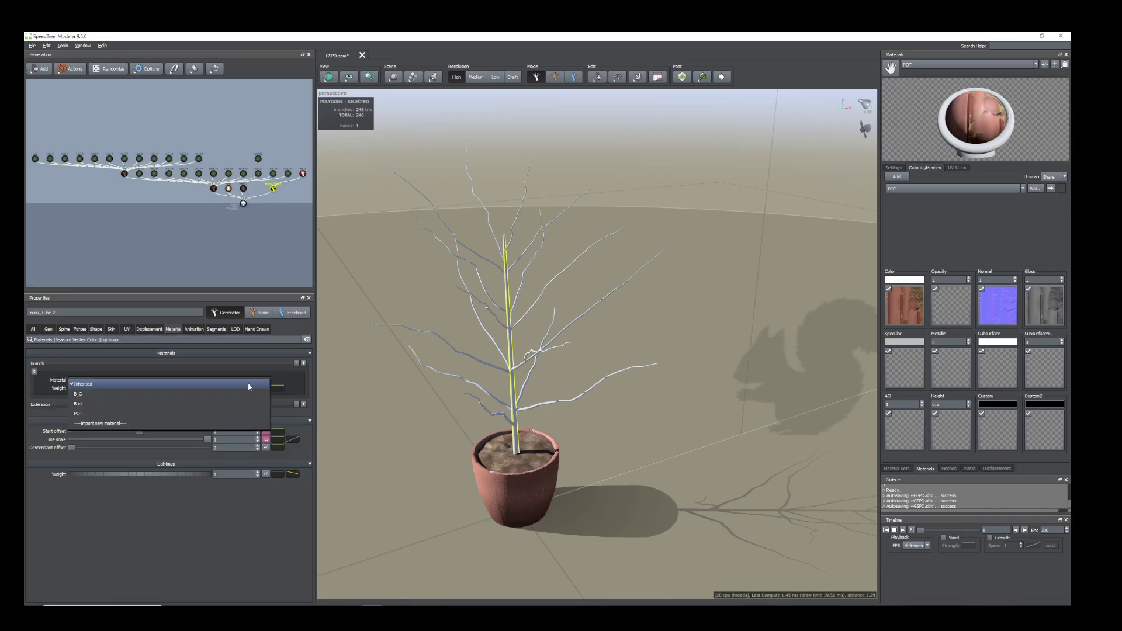
pyautogui.click(91, 405)
pyautogui.moveTo(623, 462); pyautogui.dragTo(501, 441)
pyautogui.scroll(-2, 544, 465)
pyautogui.scroll(2, 501, 424)
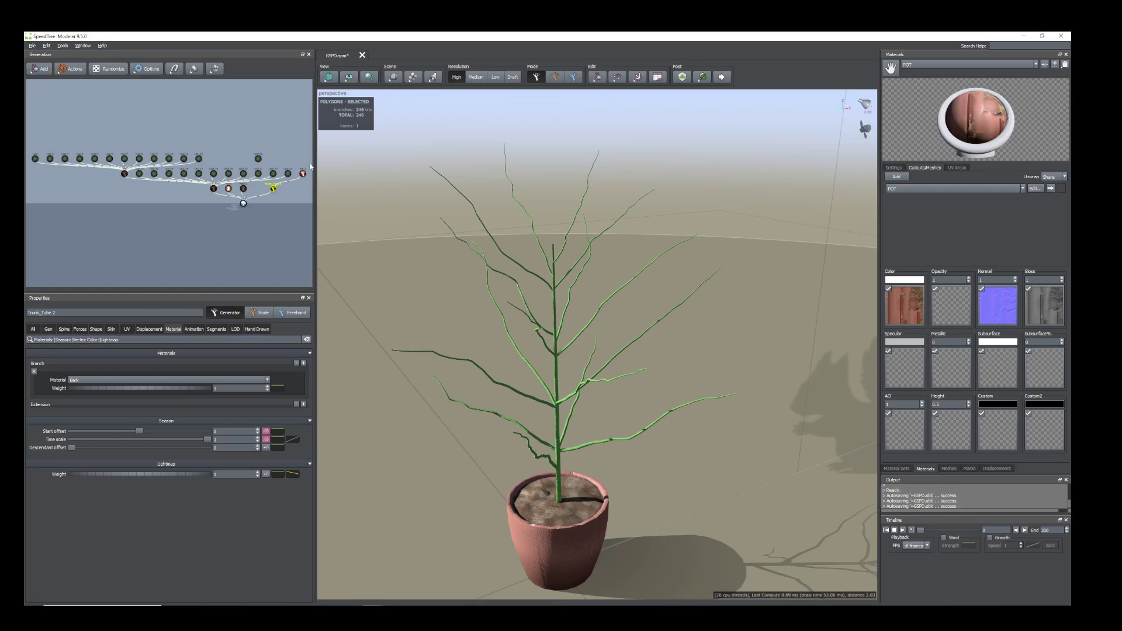
# - Add a Leaf generator to the Big branches
pyautogui.scroll(2, 246, 195)
pyautogui.moveTo(290, 207); pyautogui.dragTo(255, 191, button='middle')
pyautogui.click(254, 190)
pyautogui.rightClick(255, 191)
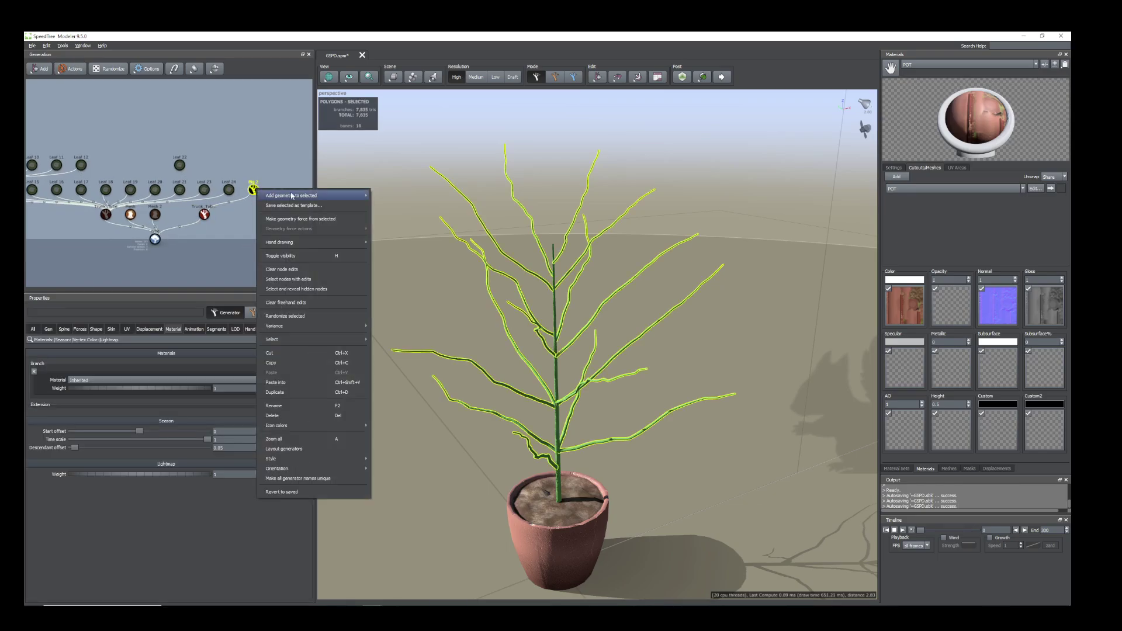
pyautogui.moveTo(357, 196)
pyautogui.click(399, 217)
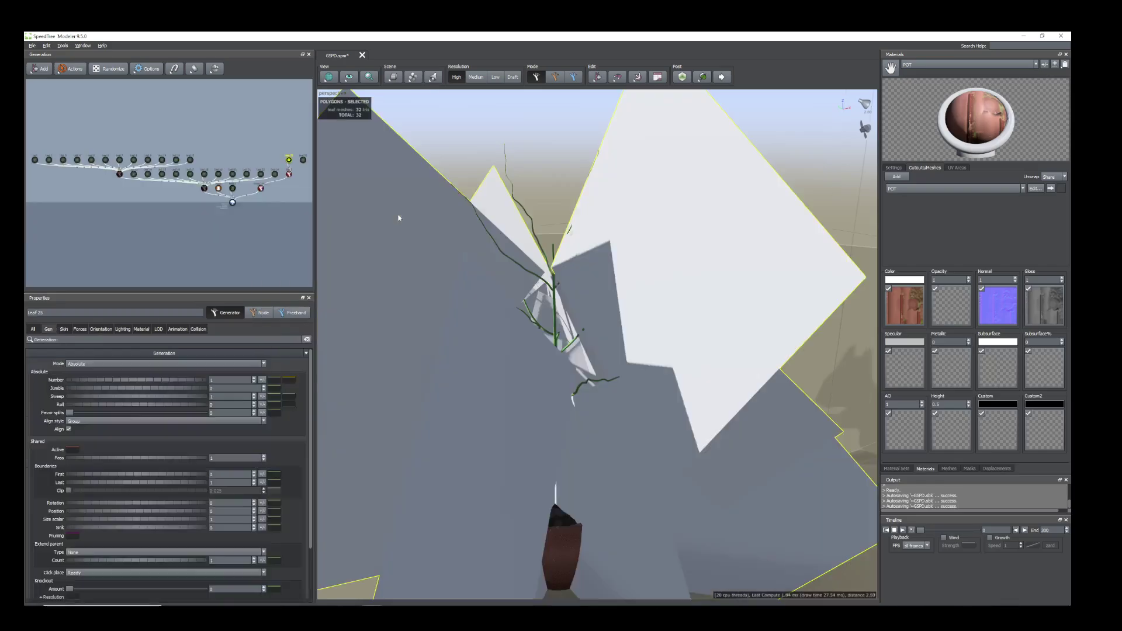
# - Reduce the size of the new leaves to about 0.12
pyautogui.scroll(-3, 474, 358)
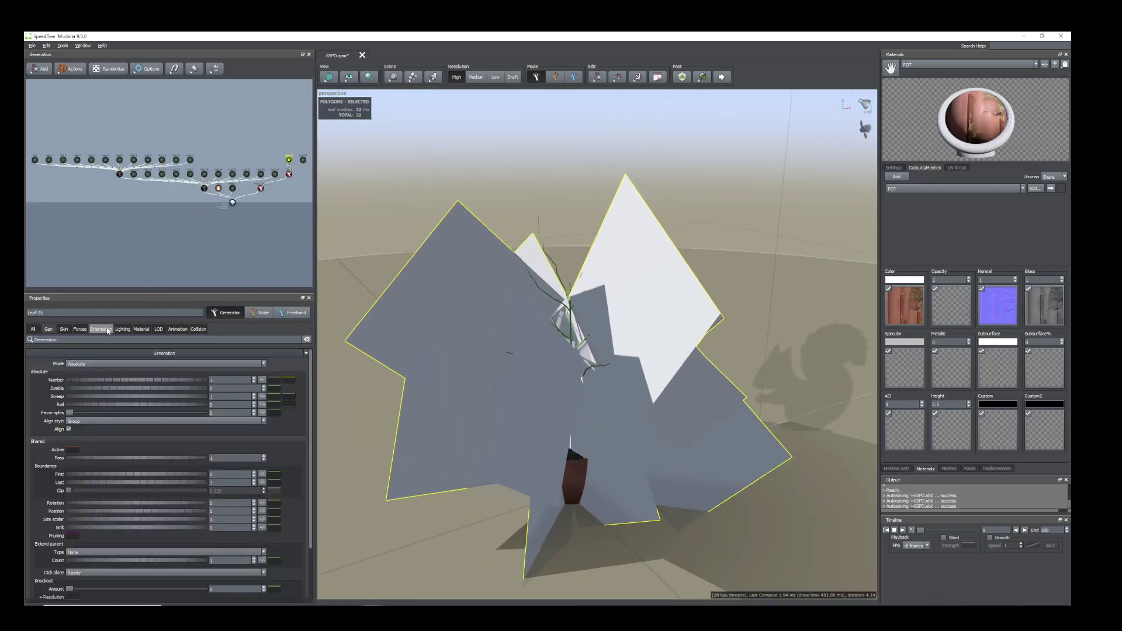
pyautogui.click(63, 329)
pyautogui.moveTo(203, 375); pyautogui.dragTo(166, 373)
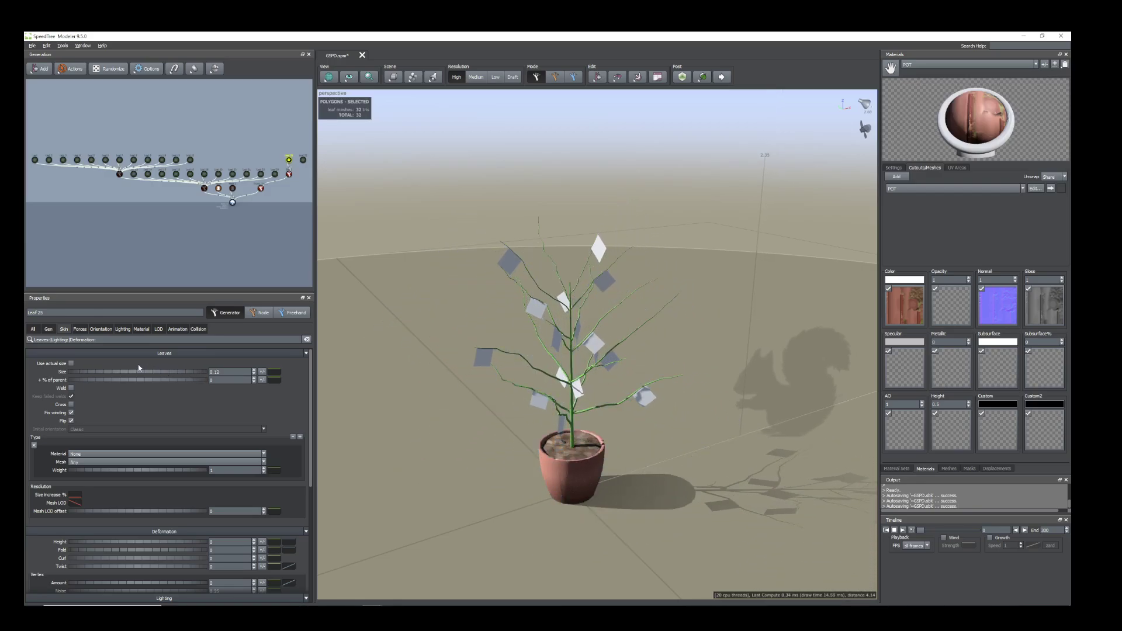
# - Shift the leaves' generation position to about 1.07 toward the branch tips and open the choices for their generation mode
pyautogui.click(49, 329)
pyautogui.moveTo(80, 515); pyautogui.dragTo(84, 513)
pyautogui.scroll(5, 554, 504)
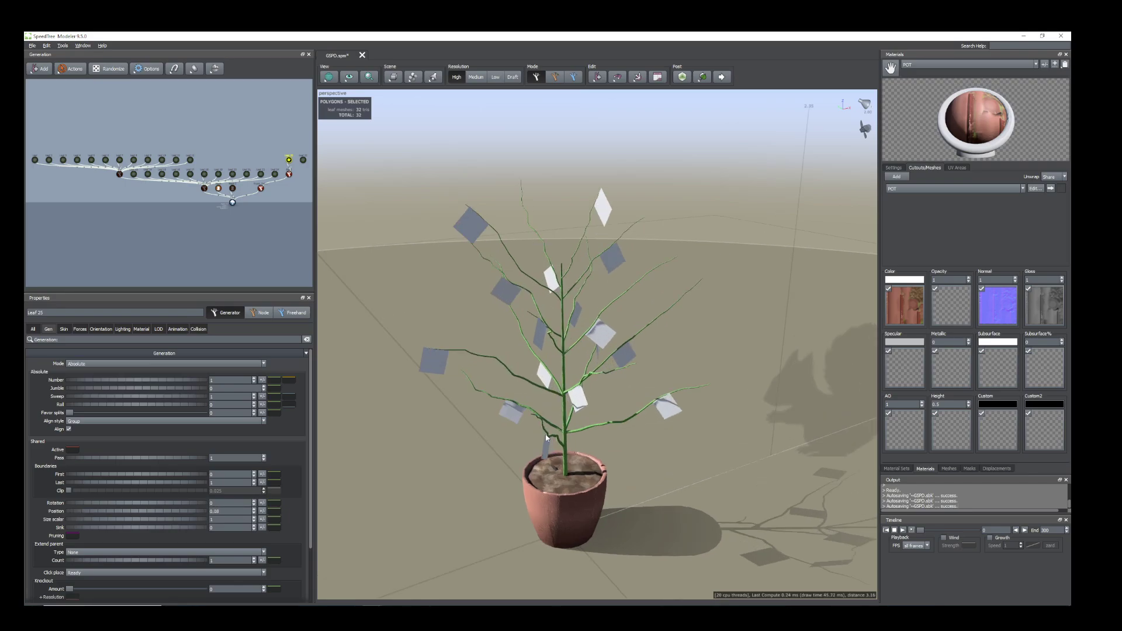
pyautogui.moveTo(74, 512); pyautogui.dragTo(106, 515)
pyautogui.moveTo(404, 477); pyautogui.dragTo(491, 504)
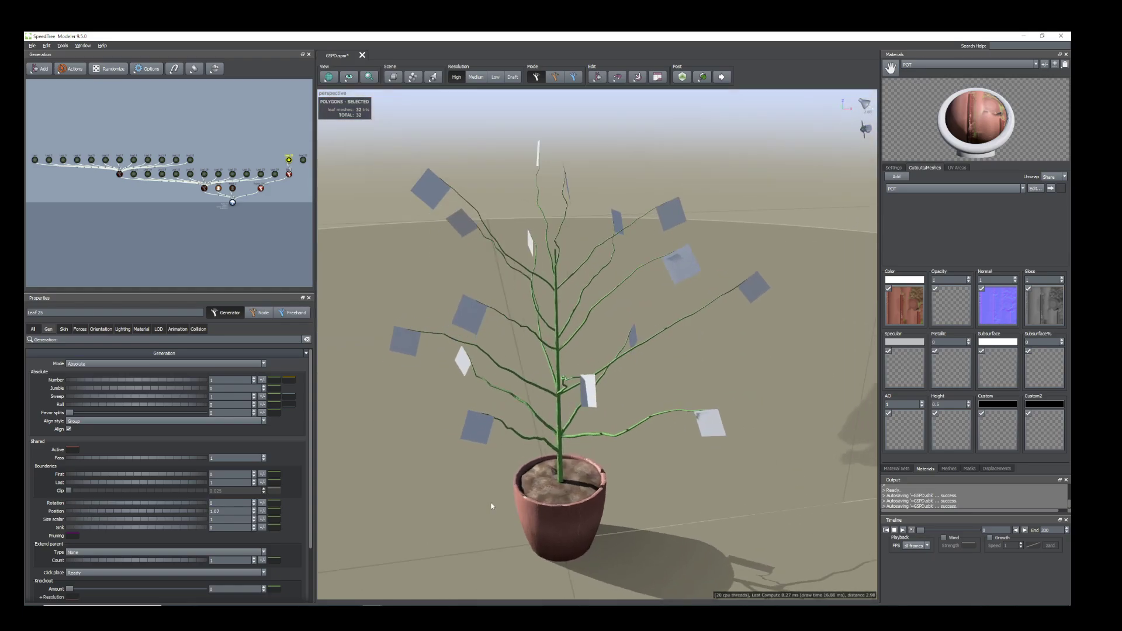
pyautogui.click(77, 365)
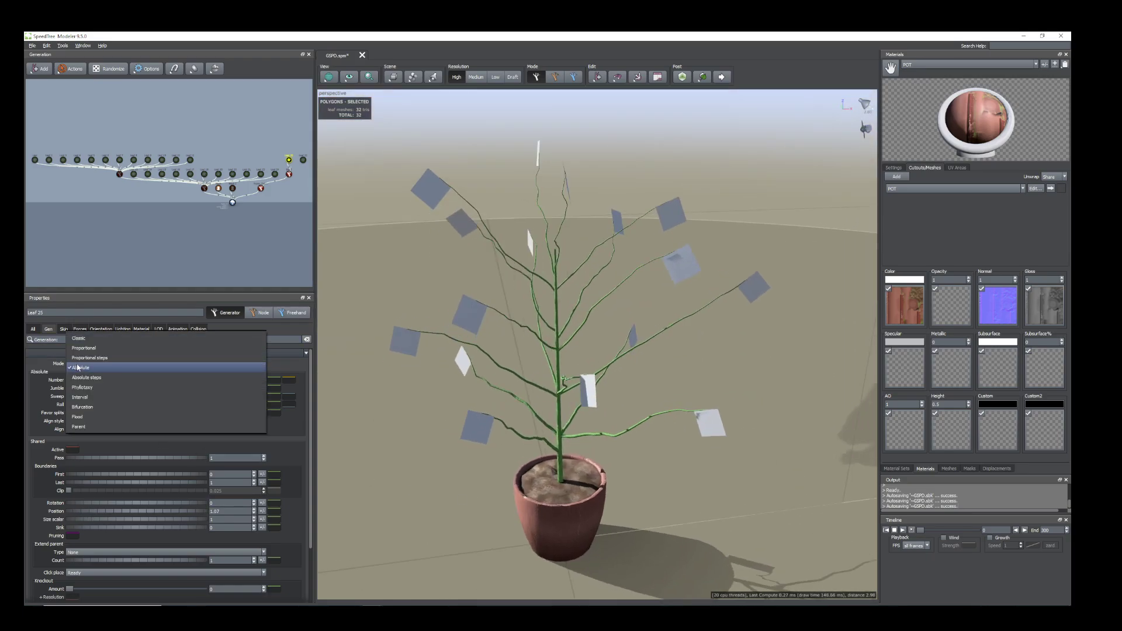
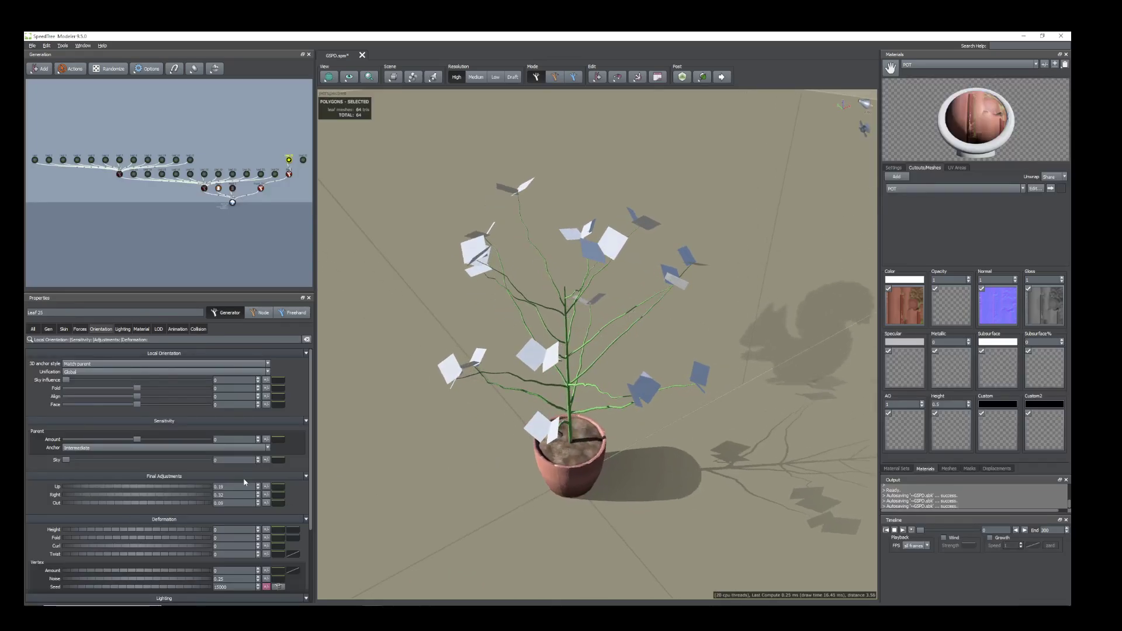
# - Lower the Up value in the leaves' final orientation adjustments to about 0.06
pyautogui.moveTo(369, 479); pyautogui.dragTo(400, 485)
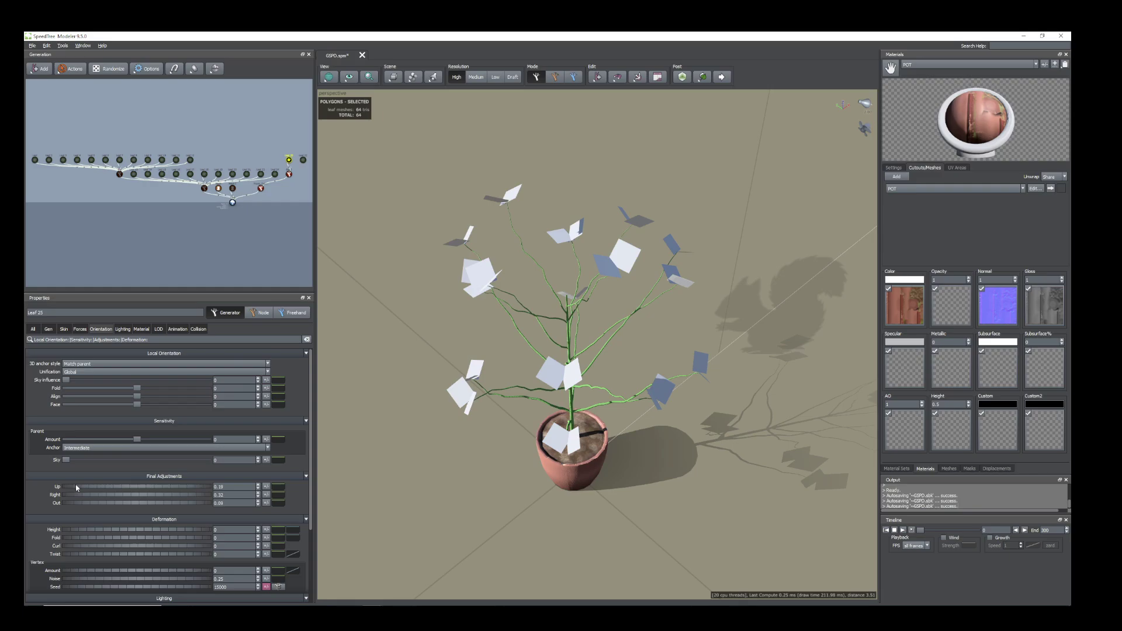
pyautogui.moveTo(87, 488); pyautogui.dragTo(71, 489)
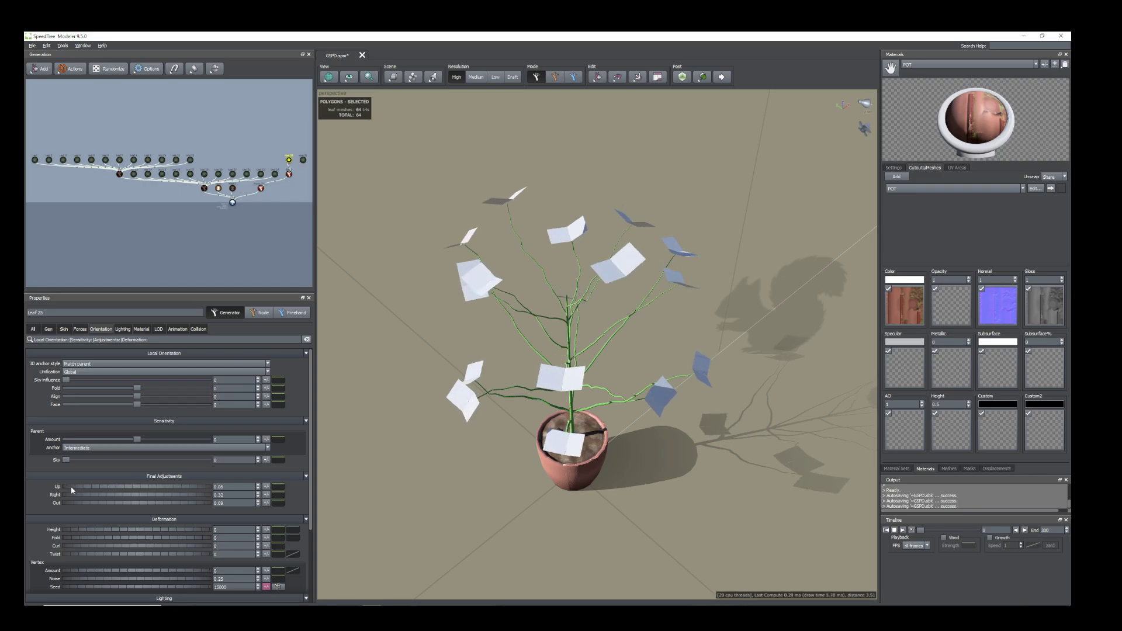
pyautogui.scroll(3, 518, 328)
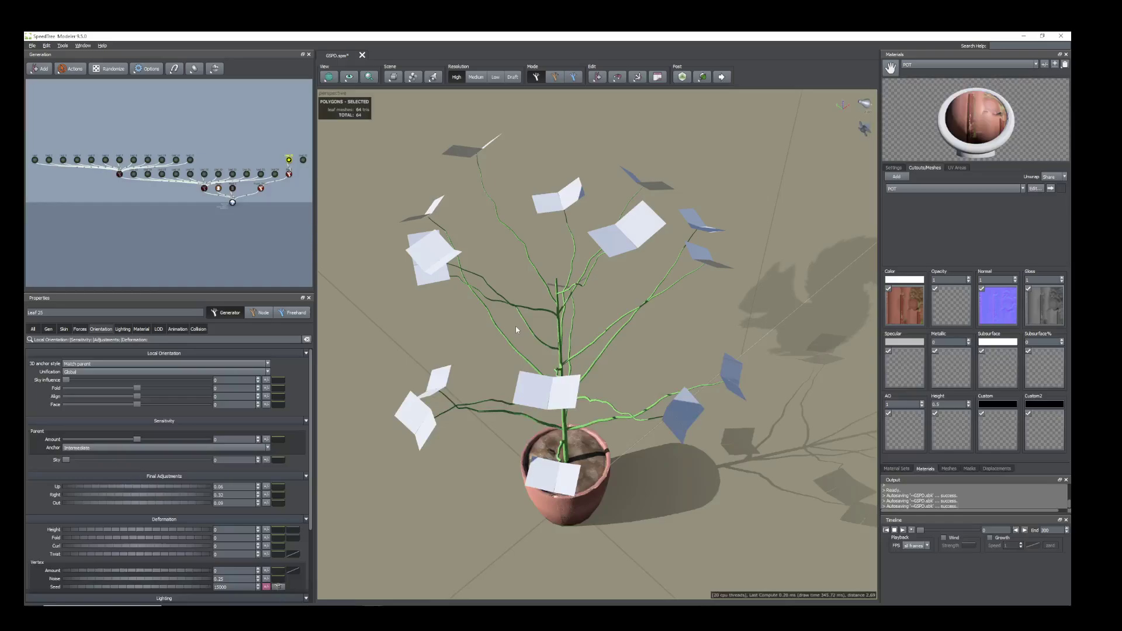
# - Assign the B_G leaf material to the new leaf generator
pyautogui.click(141, 330)
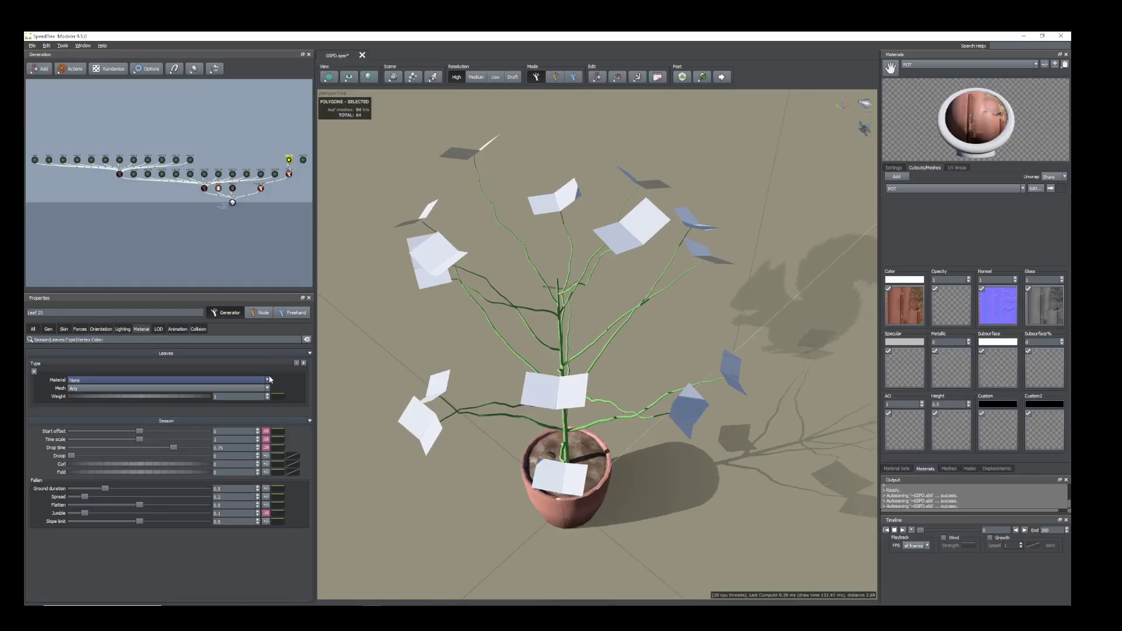
pyautogui.click(120, 381)
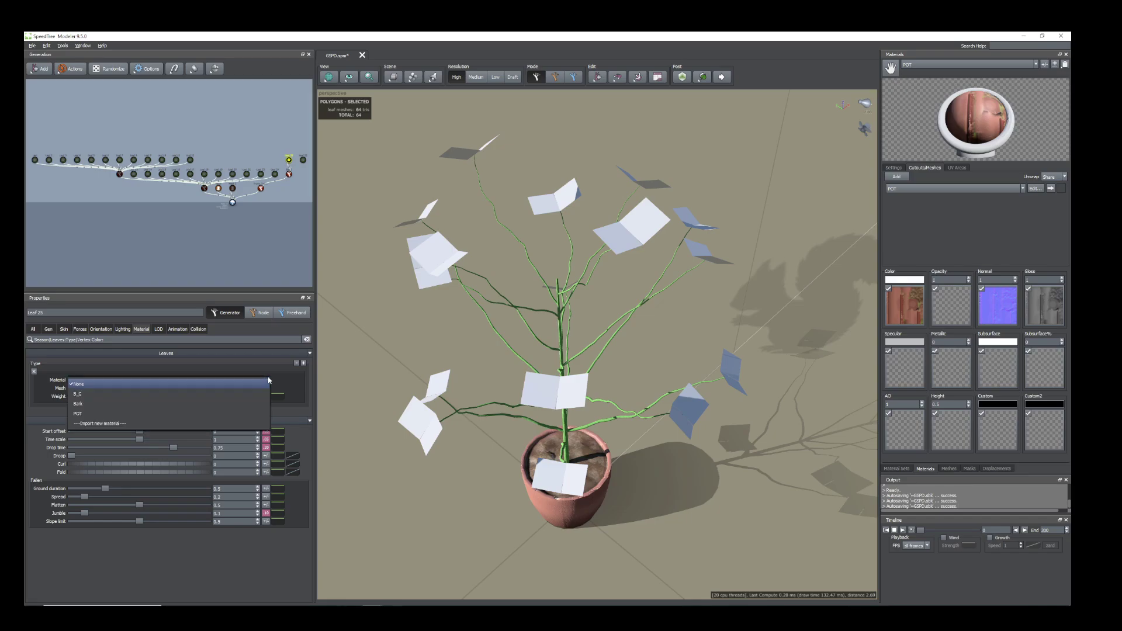
pyautogui.click(116, 398)
pyautogui.scroll(-3, 564, 285)
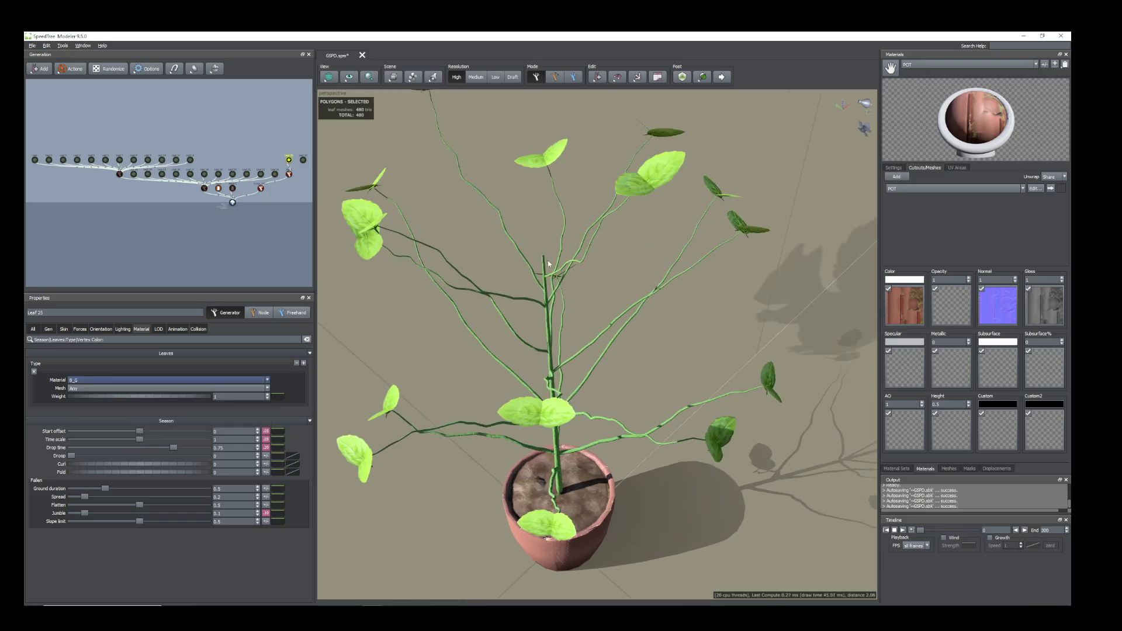
# - Open the B_G Cutout mesh for editing and remove every point except the four corners around the leaf
pyautogui.click(675, 231)
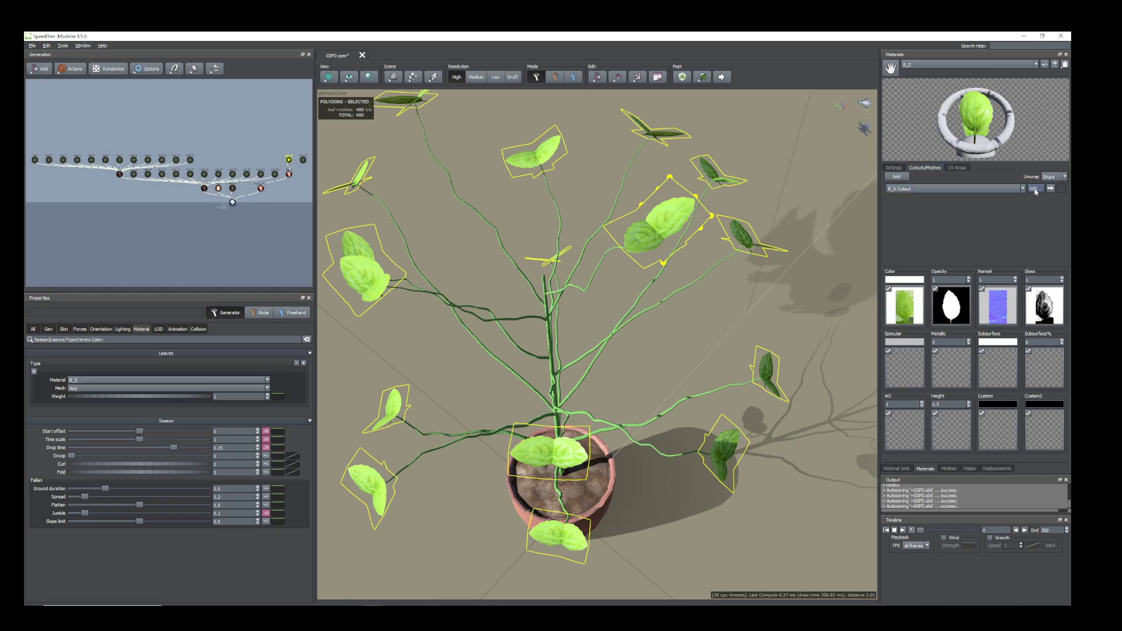
pyautogui.click(1035, 188)
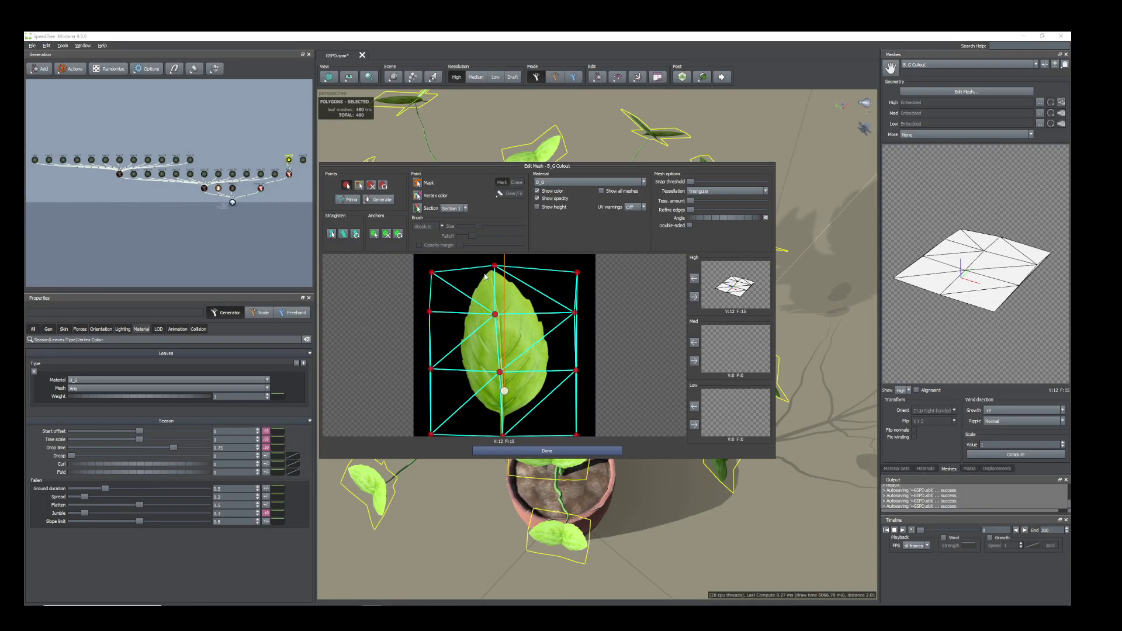
pyautogui.click(372, 186)
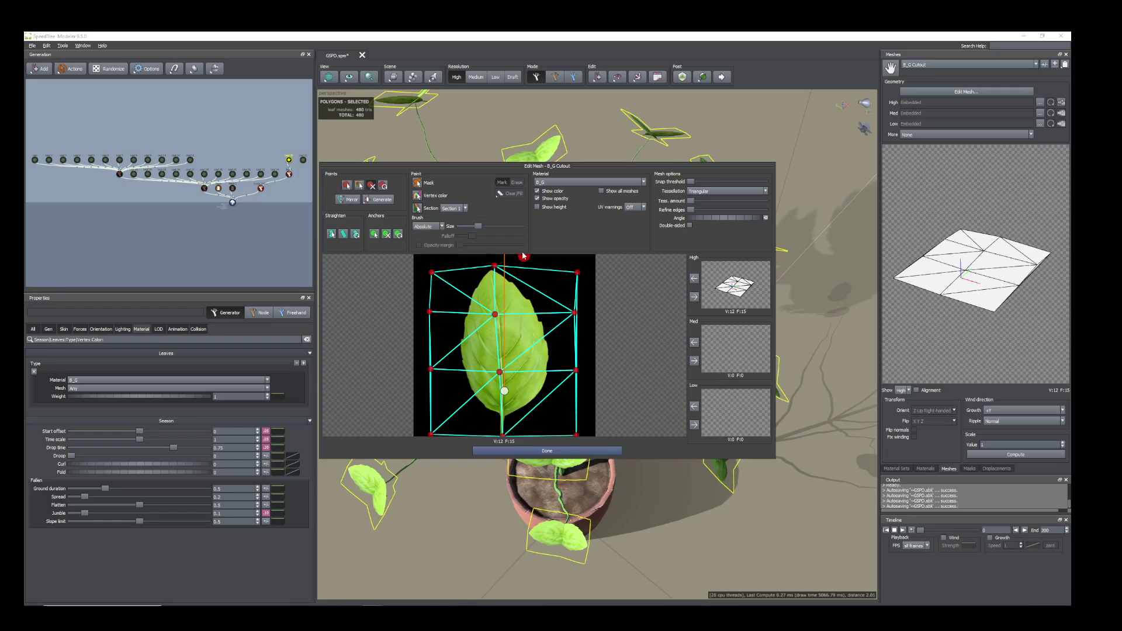
pyautogui.click(494, 266)
pyautogui.click(495, 314)
pyautogui.click(431, 313)
pyautogui.click(430, 370)
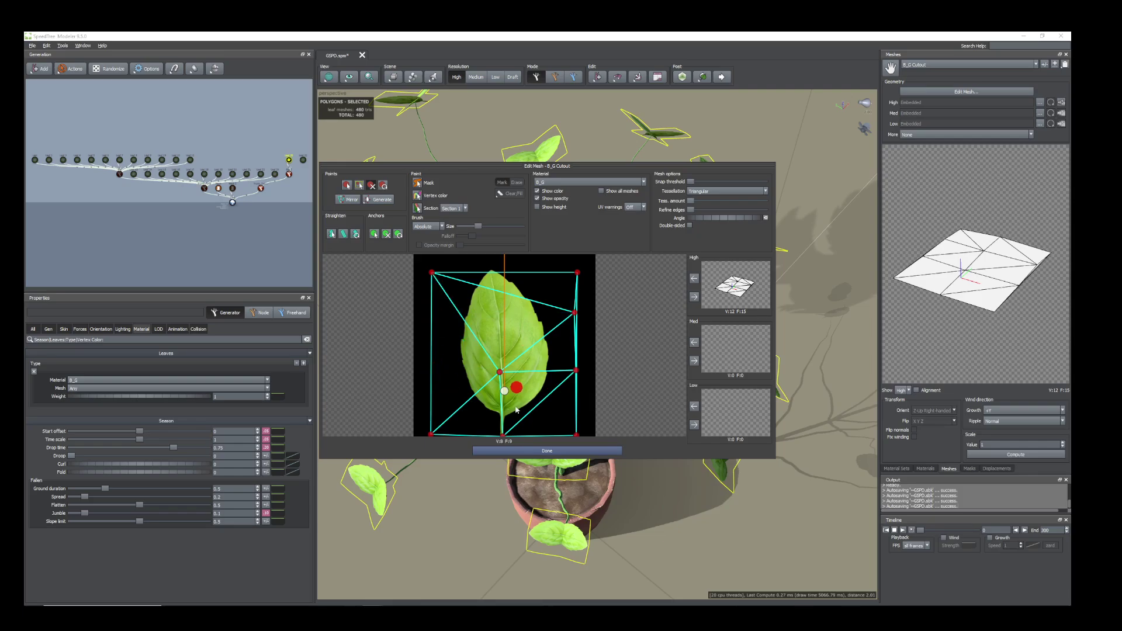
pyautogui.click(502, 434)
pyautogui.click(500, 375)
pyautogui.click(575, 313)
pyautogui.click(577, 370)
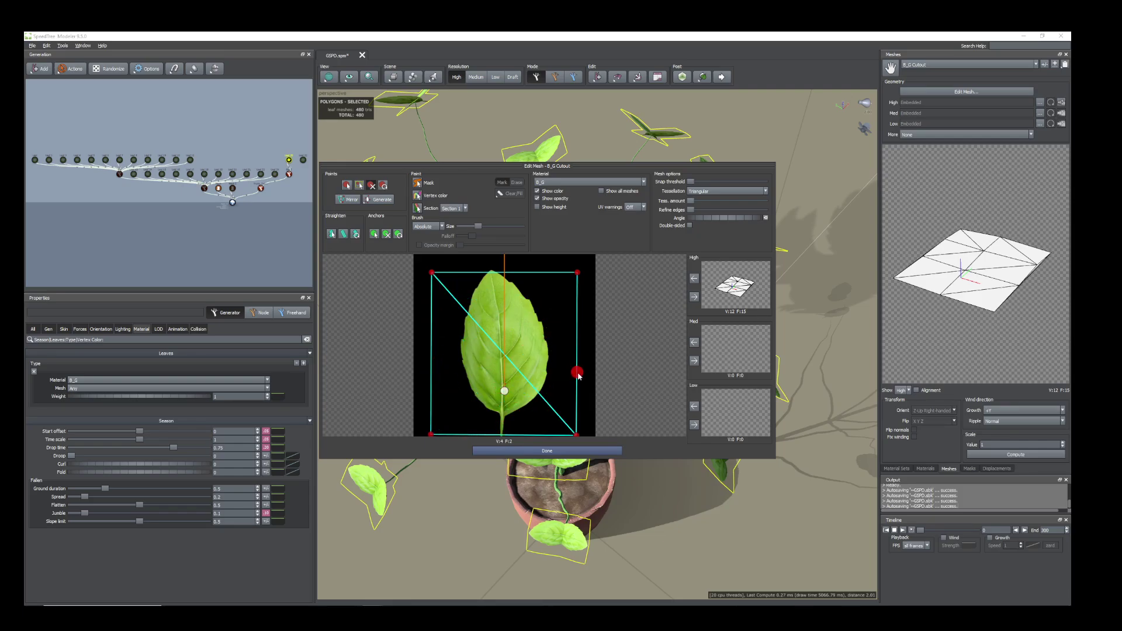
pyautogui.scroll(-2, 537, 393)
pyautogui.scroll(2, 537, 380)
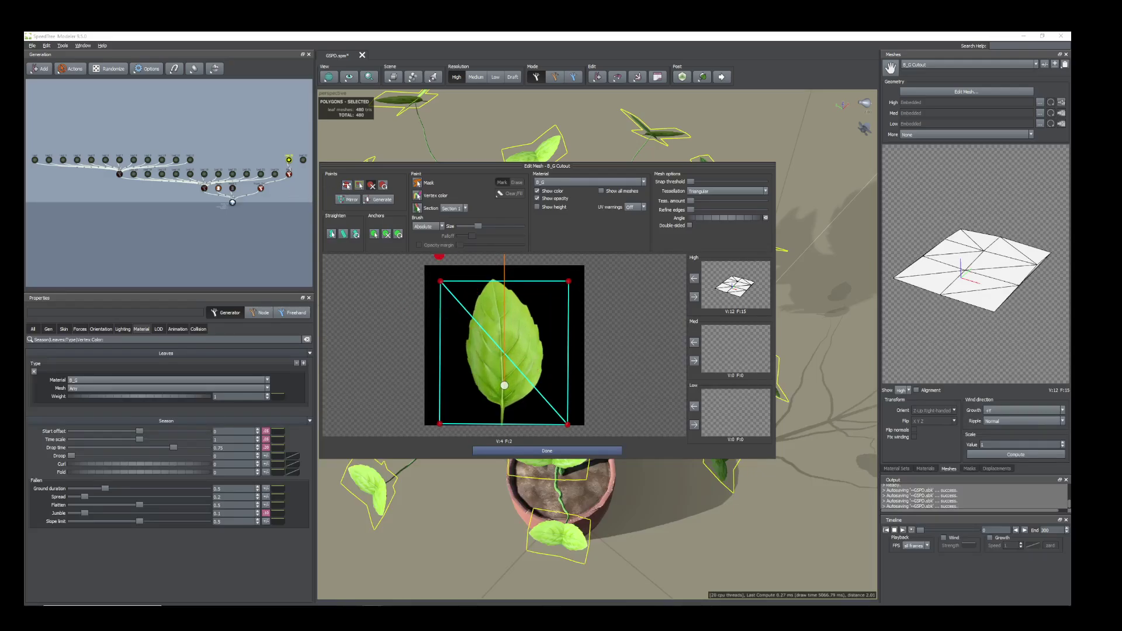
# - Add mesh points at the top, bottom and centre of the leaf's midline and one on each side edge at mid-height
pyautogui.click(347, 186)
pyautogui.moveTo(498, 277); pyautogui.dragTo(496, 269)
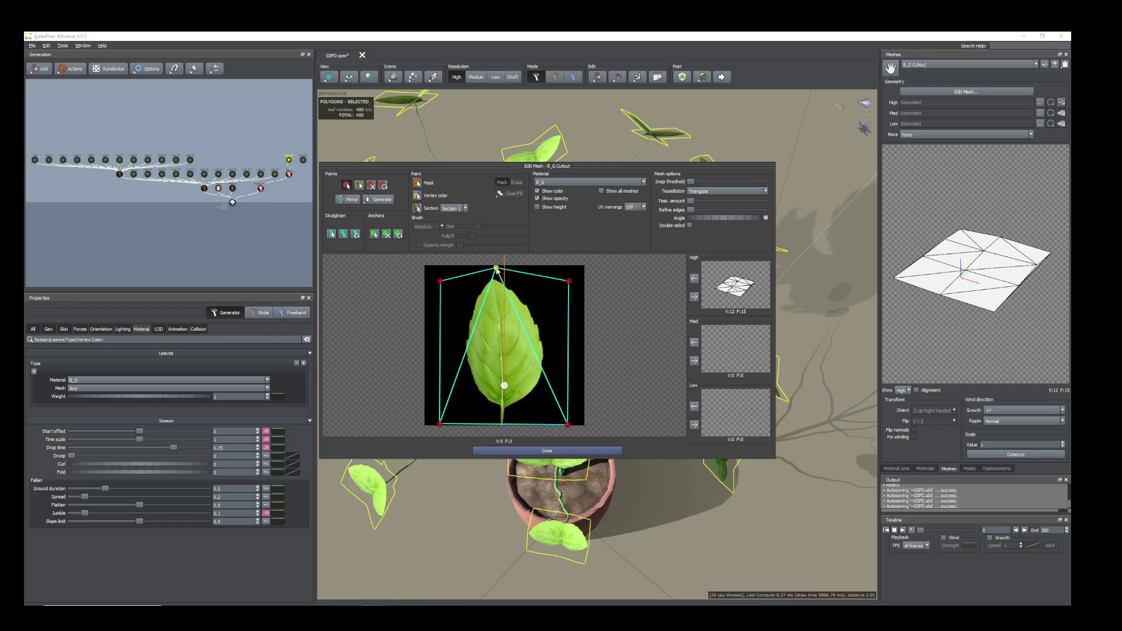
pyautogui.click(503, 424)
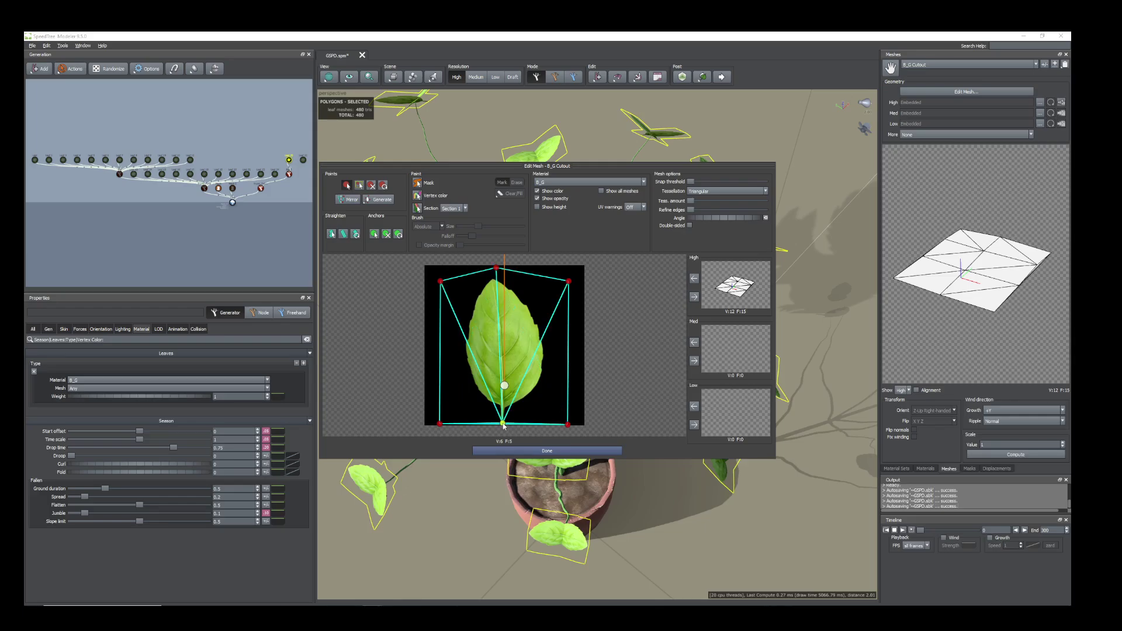
pyautogui.click(497, 350)
pyautogui.click(439, 346)
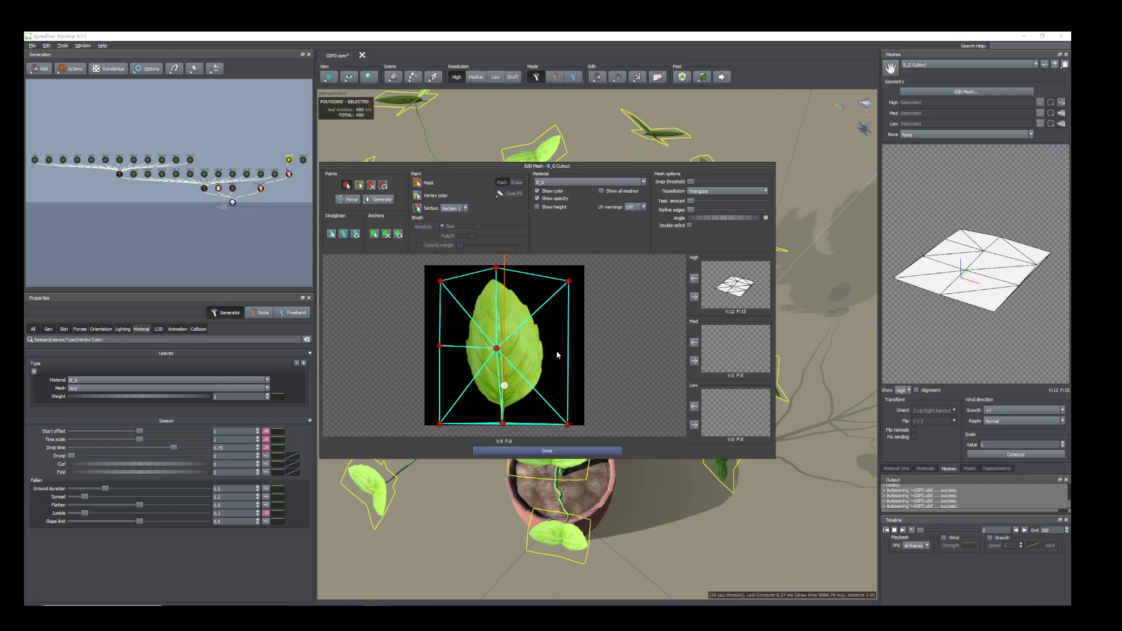
pyautogui.click(568, 348)
# - Add a row of three points across the upper leaf, store the cutout as the High mesh and finish mesh editing
pyautogui.click(496, 306)
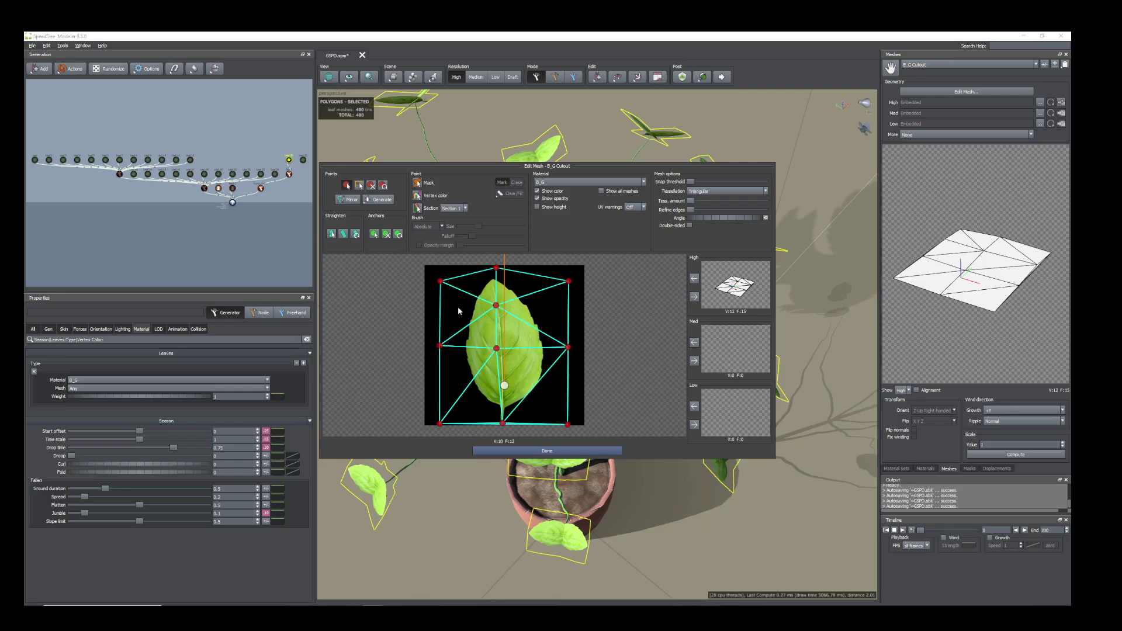
pyautogui.click(441, 305)
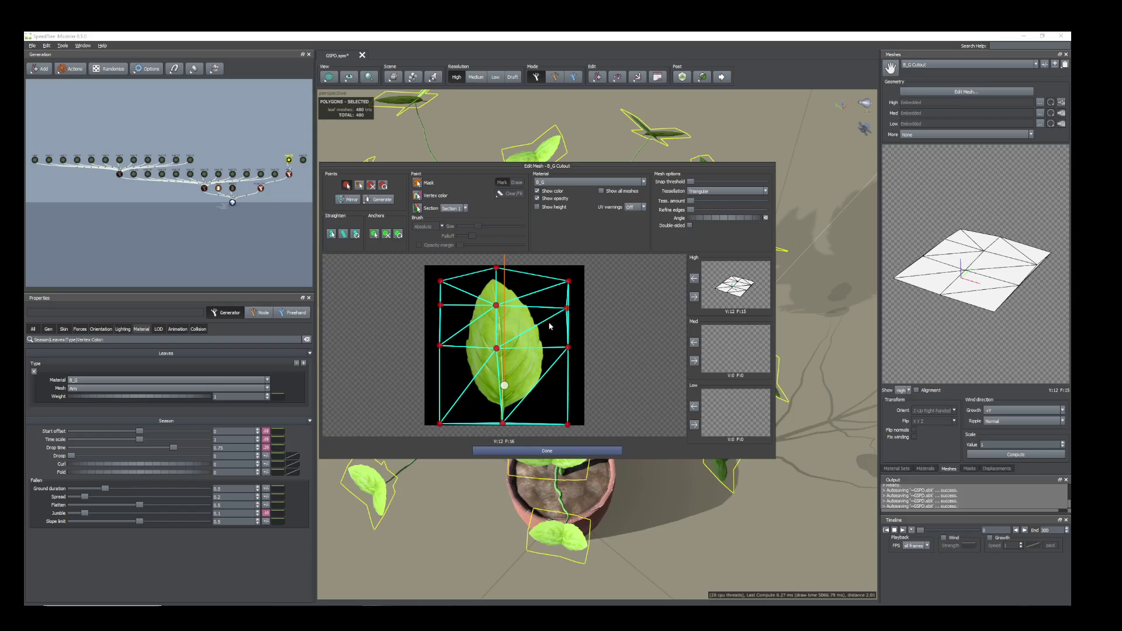
pyautogui.click(568, 308)
pyautogui.click(694, 297)
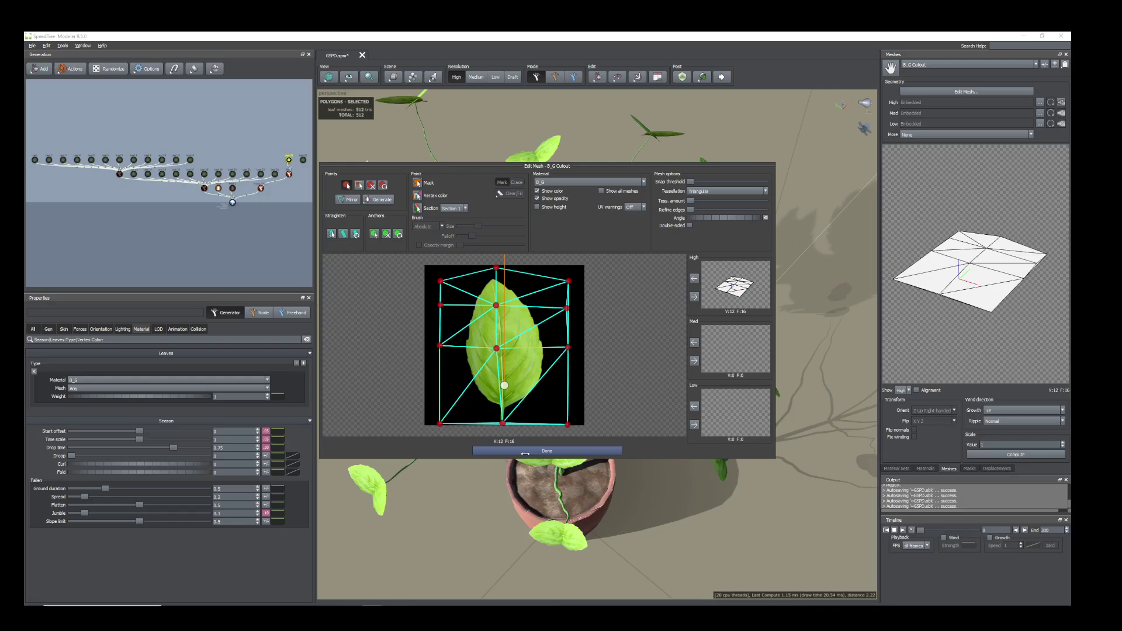
pyautogui.click(547, 451)
# - Deform the leaves with Fold at about 0.3, Curl at about -0.29 and Twist at about 0.21
pyautogui.moveTo(551, 381); pyautogui.dragTo(592, 376)
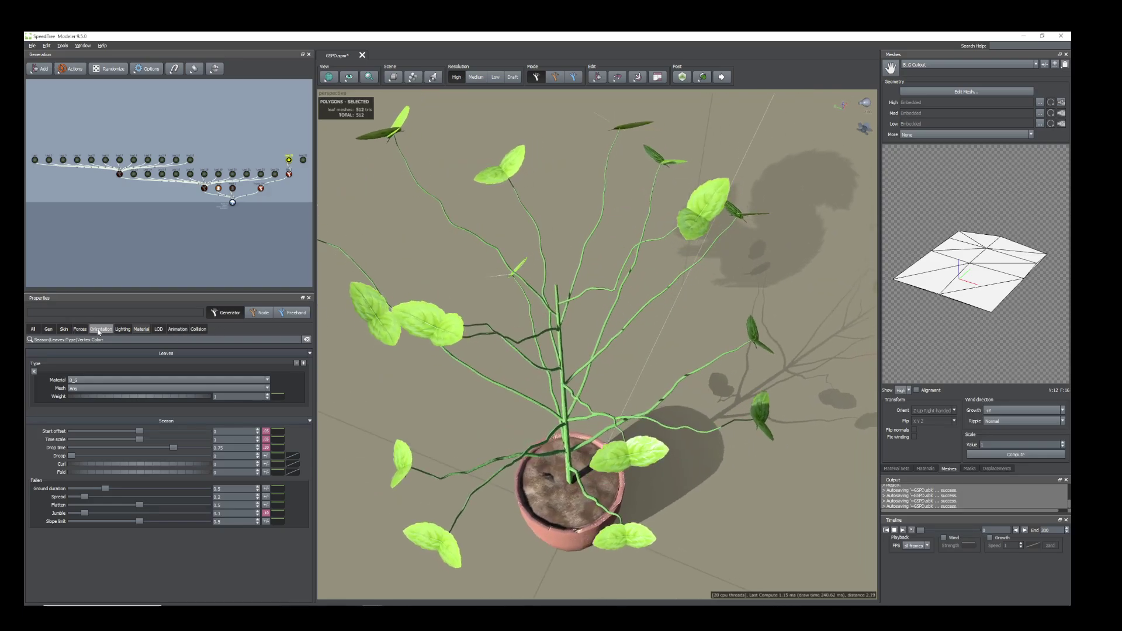
pyautogui.click(100, 329)
pyautogui.moveTo(425, 316); pyautogui.dragTo(472, 313)
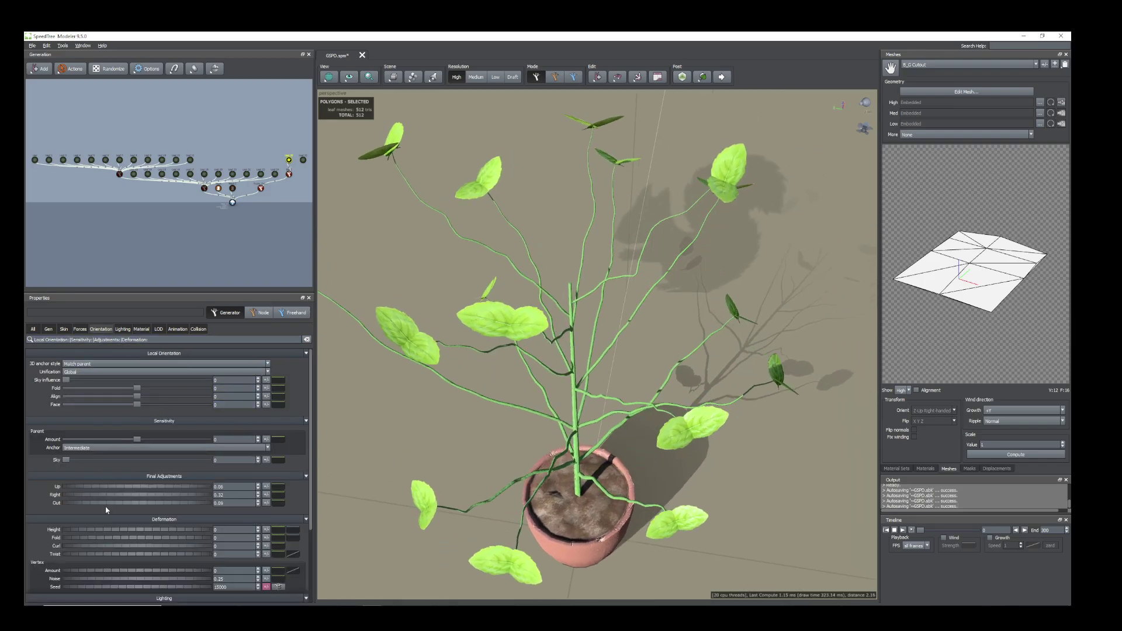
pyautogui.moveTo(78, 540)
pyautogui.mouseDown()
pyautogui.moveTo(90, 539)
pyautogui.moveTo(68, 549)
pyautogui.moveTo(87, 555)
pyautogui.mouseUp()
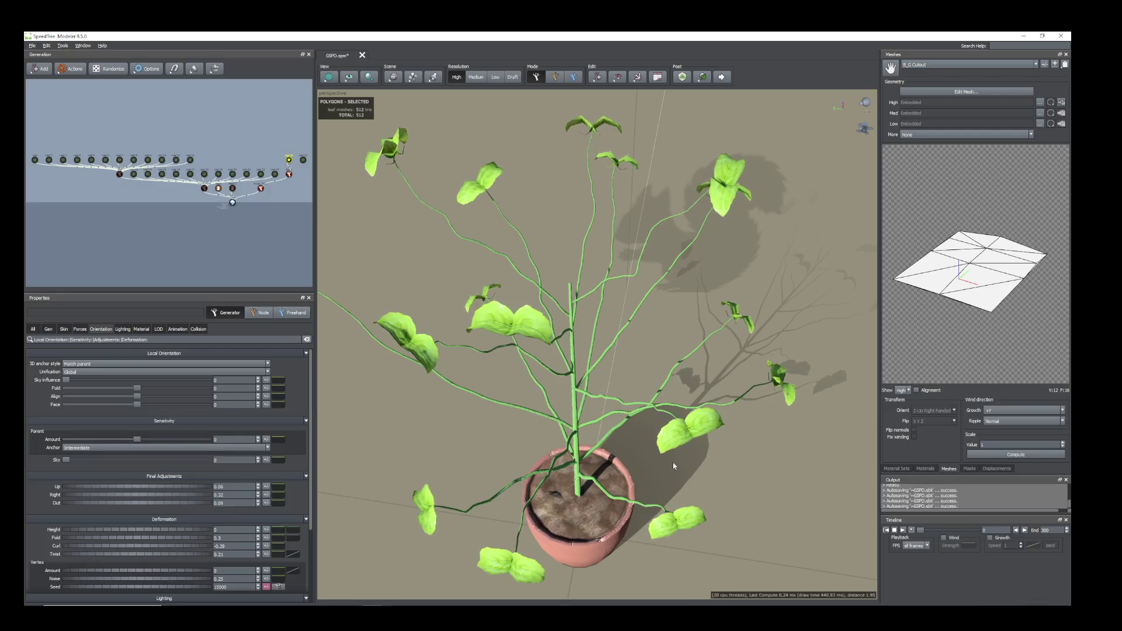
# - Set the leaves' generation Sink to about -0.01
pyautogui.moveTo(672, 462); pyautogui.dragTo(374, 397)
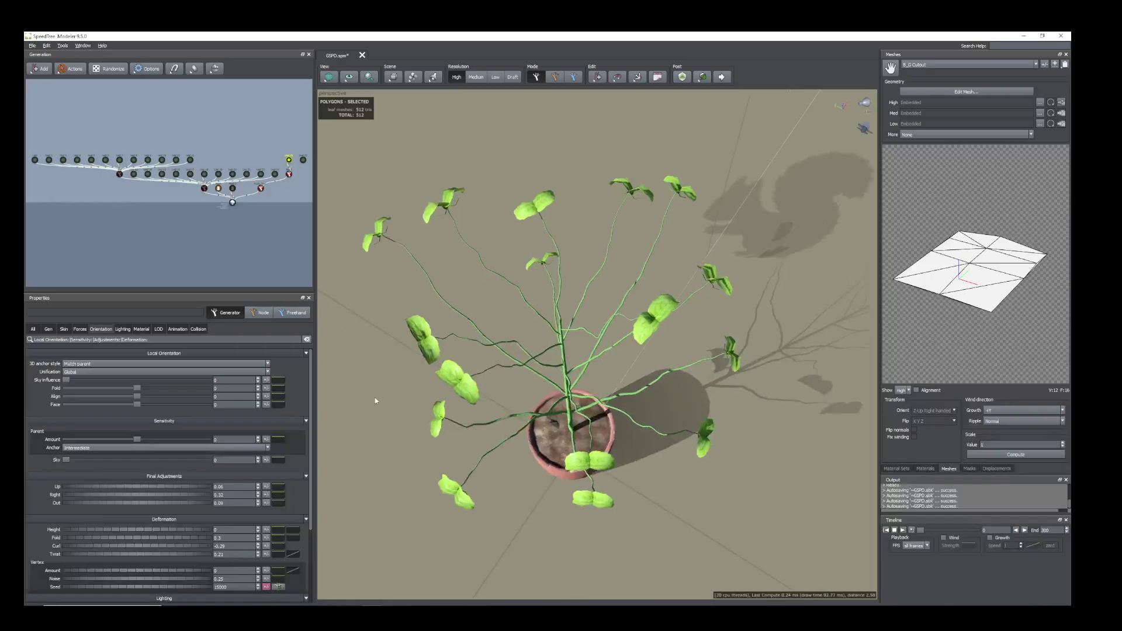
pyautogui.click(49, 329)
pyautogui.moveTo(114, 545); pyautogui.dragTo(114, 545)
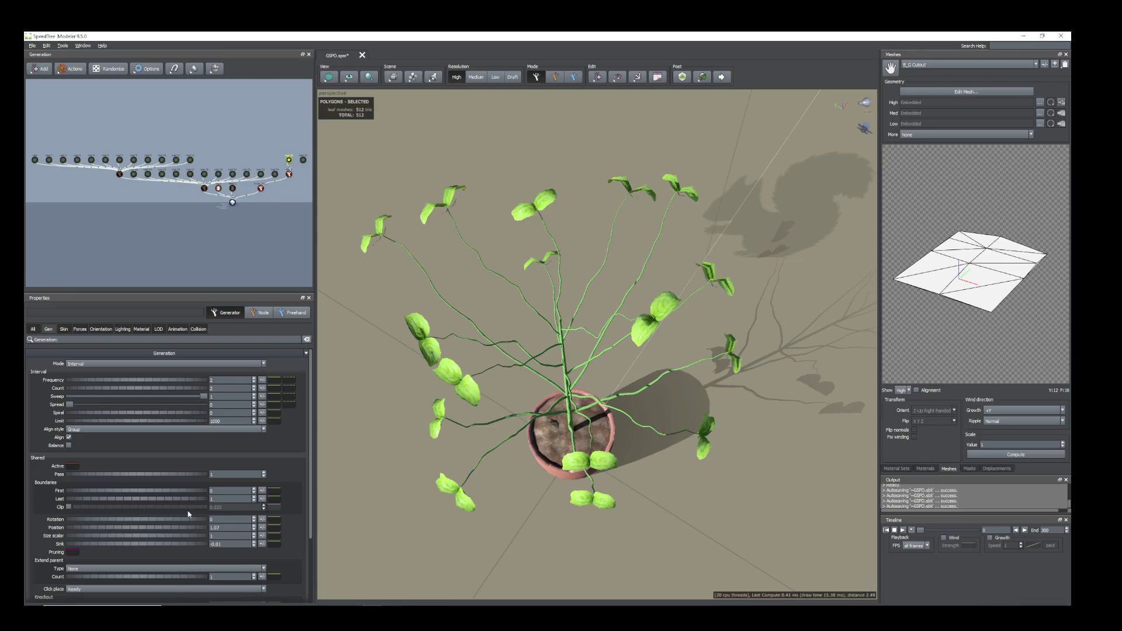
# - Reduce the leaf size to about 0.06
pyautogui.moveTo(558, 385); pyautogui.dragTo(494, 321)
pyautogui.scroll(-2, 497, 336)
pyautogui.scroll(3, 510, 316)
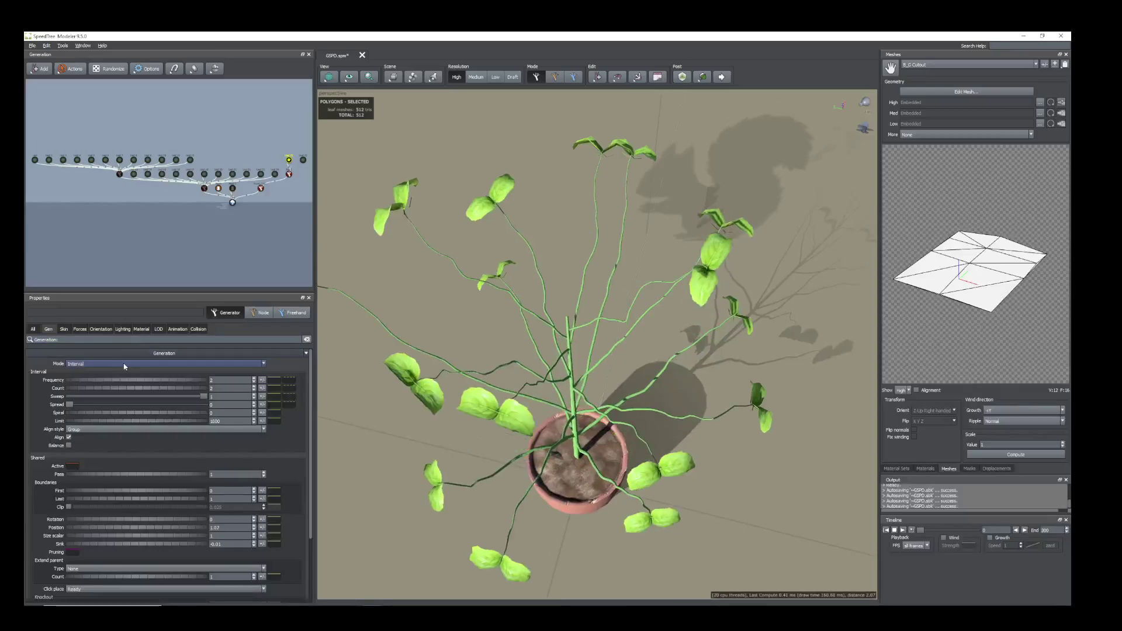
pyautogui.click(63, 329)
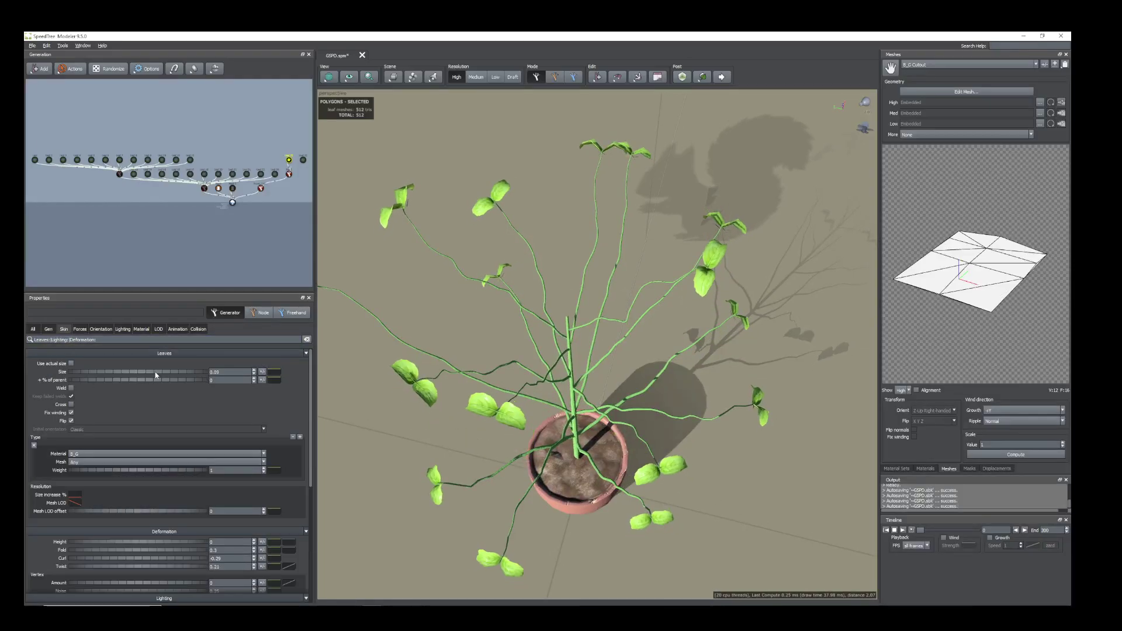
pyautogui.moveTo(156, 375); pyautogui.dragTo(150, 375)
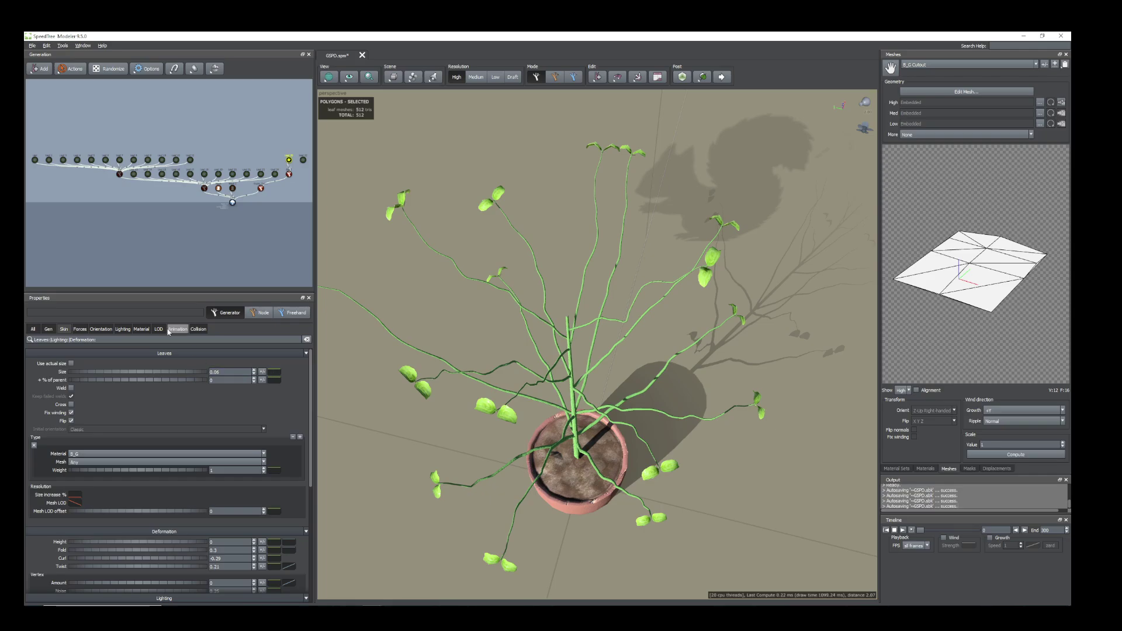
# - Raise the Right value in the leaves' final orientation adjustments to about 0.46 and check the leaf pairs around the plant
pyautogui.click(101, 329)
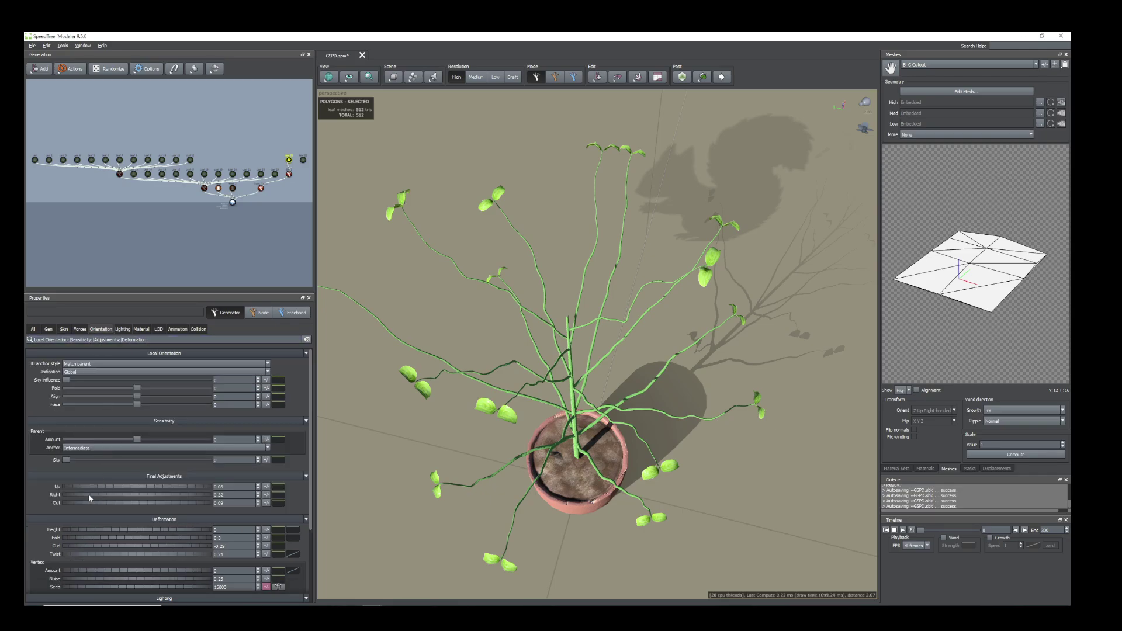
pyautogui.moveTo(89, 498); pyautogui.dragTo(97, 499)
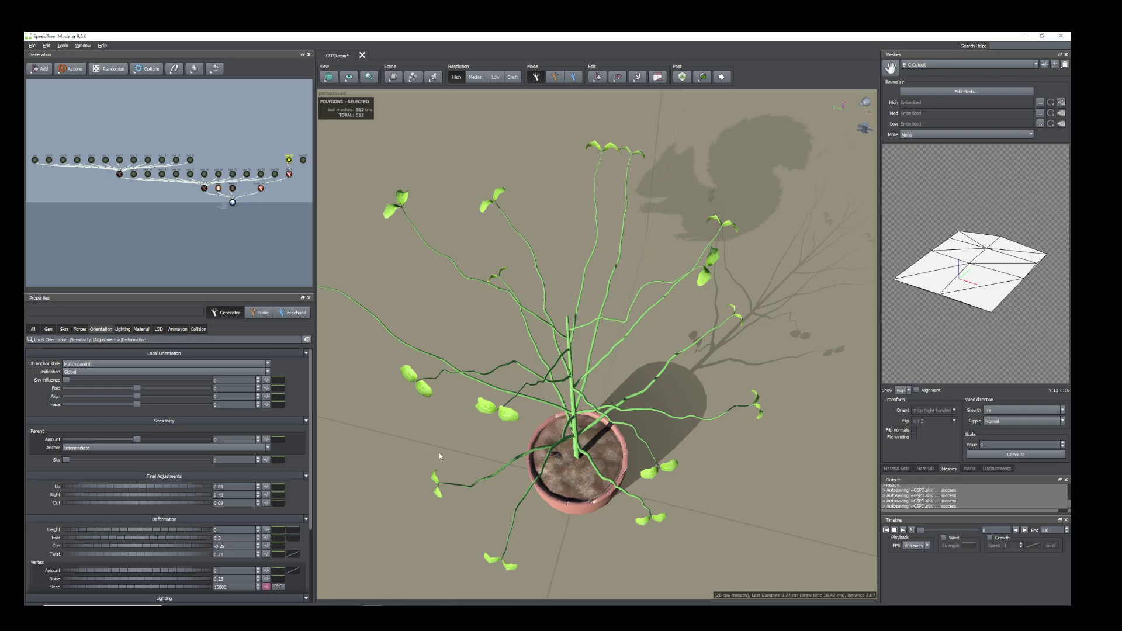
pyautogui.moveTo(439, 456); pyautogui.dragTo(538, 351)
pyautogui.scroll(-3, 432, 383)
pyautogui.scroll(4, 541, 333)
pyautogui.scroll(-2, 568, 374)
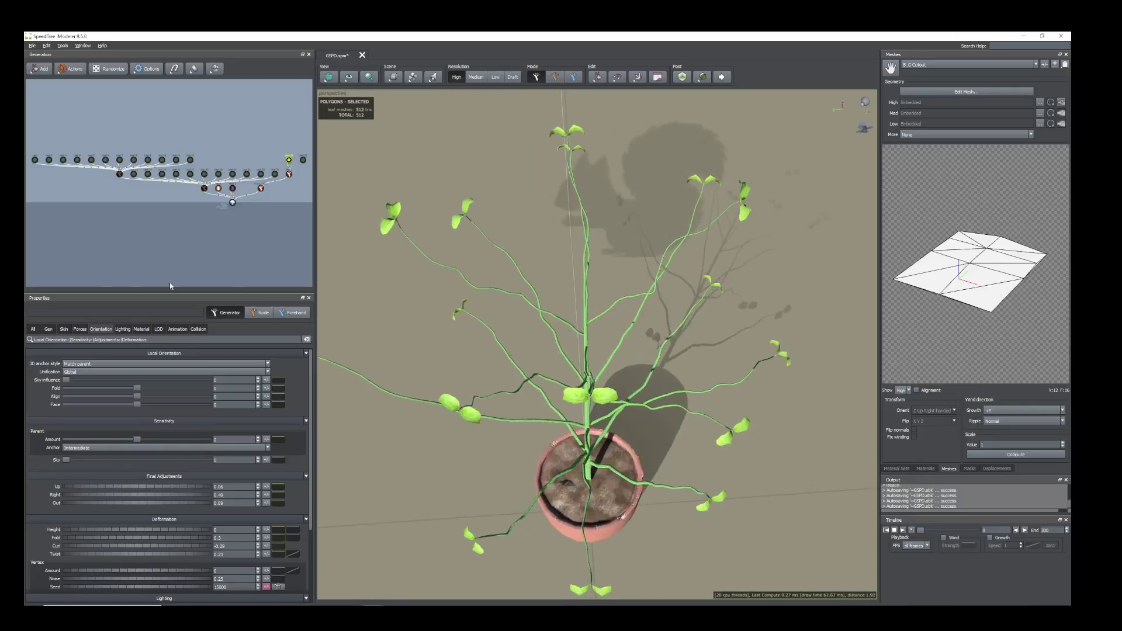
# - Duplicate the leaf generator and connect the copy to the same branch generator
pyautogui.scroll(2, 293, 193)
pyautogui.moveTo(306, 181); pyautogui.dragTo(224, 181, button='middle')
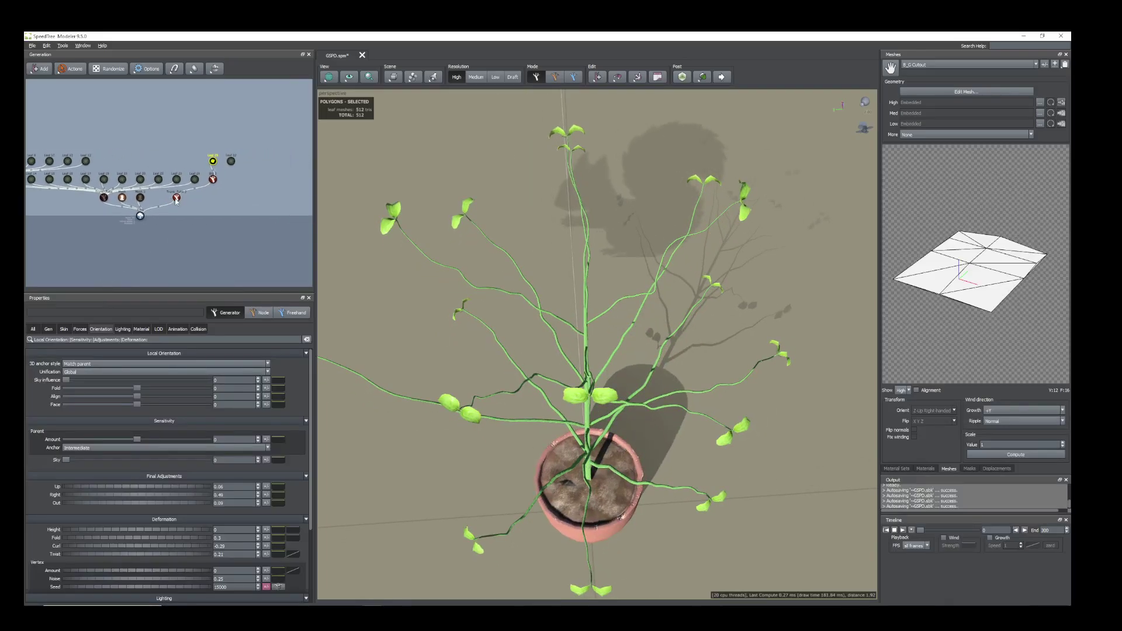
pyautogui.click(214, 163)
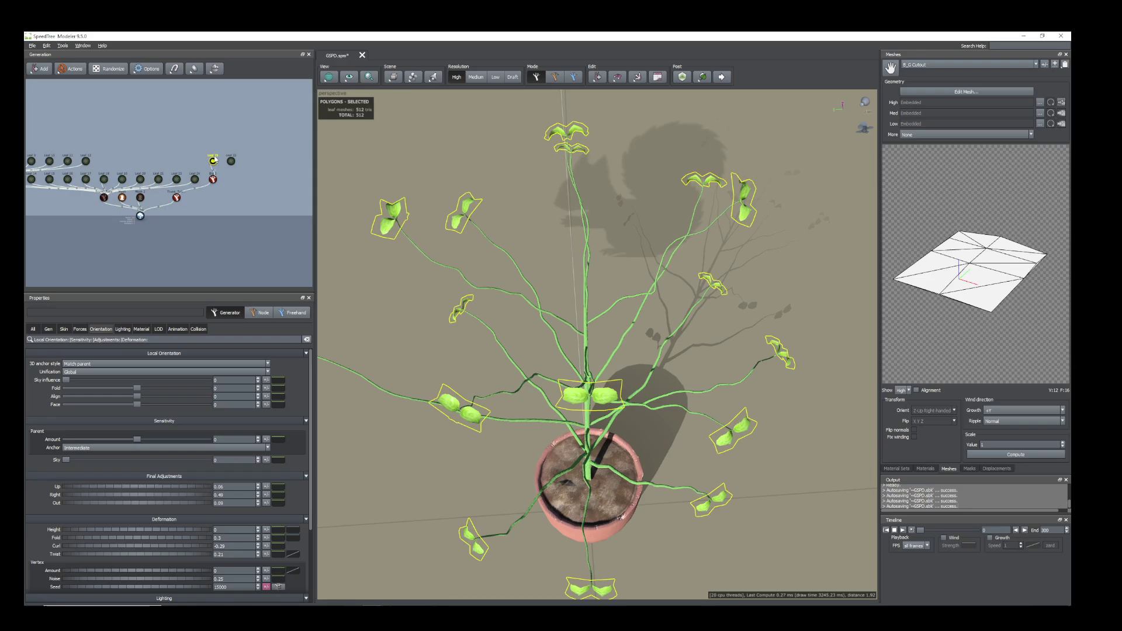
pyautogui.rightClick(214, 159)
pyautogui.click(241, 361)
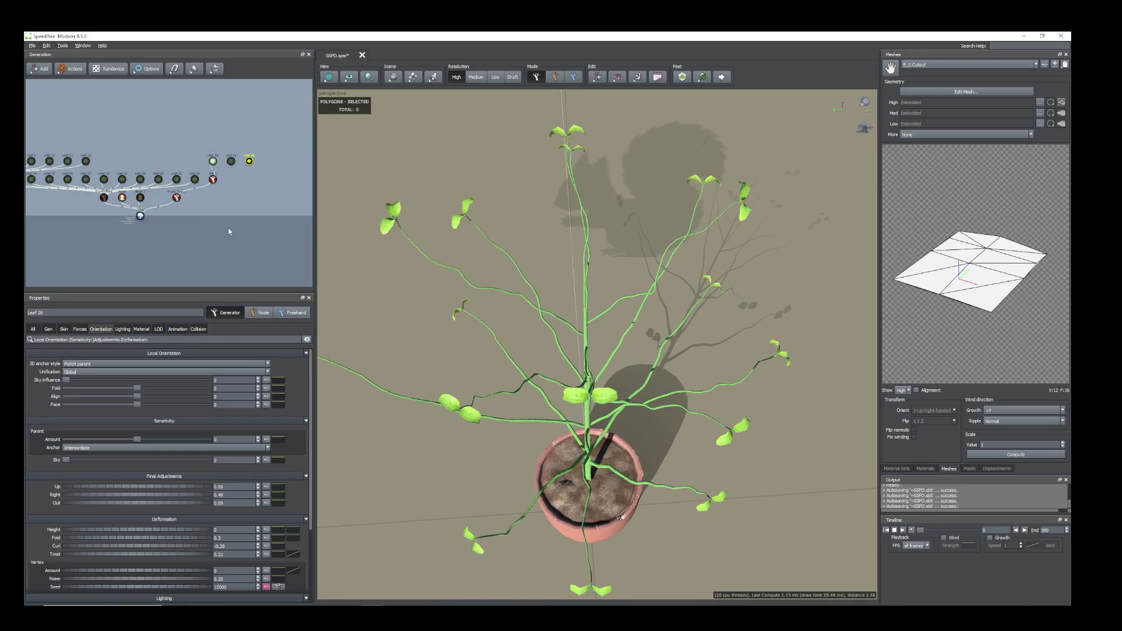
pyautogui.moveTo(250, 162); pyautogui.dragTo(213, 181)
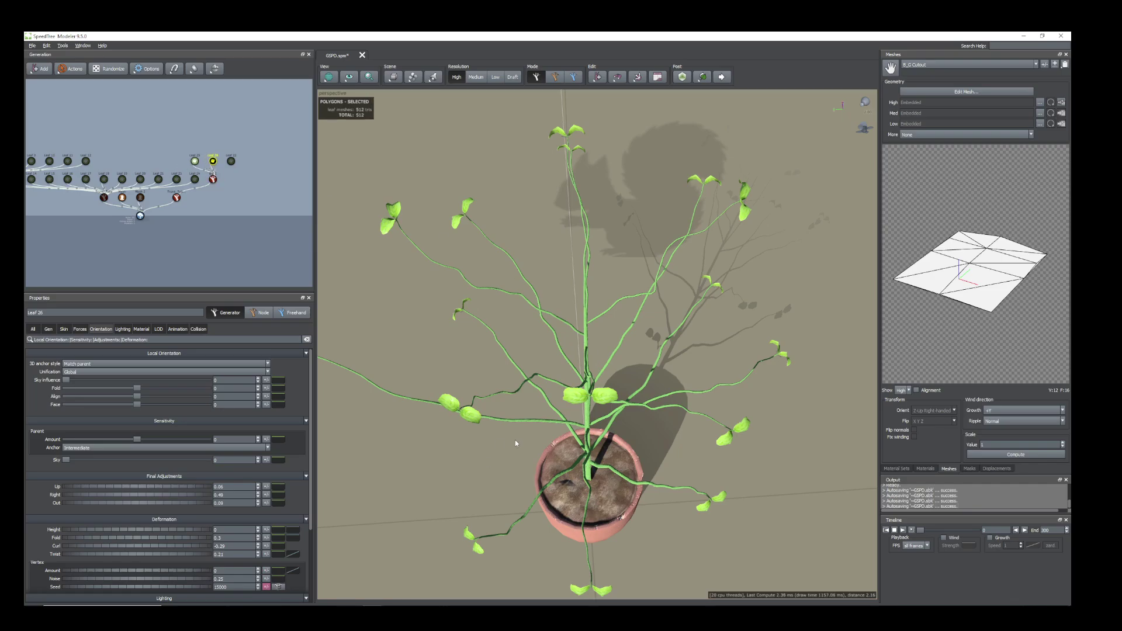
# - Set the duplicated leaves' generation position to about 72.43 and their rotation to about 0.16, crossing them with the original pairs
pyautogui.scroll(-3, 557, 453)
pyautogui.moveTo(557, 453); pyautogui.dragTo(466, 308)
pyautogui.moveTo(548, 391); pyautogui.dragTo(402, 307)
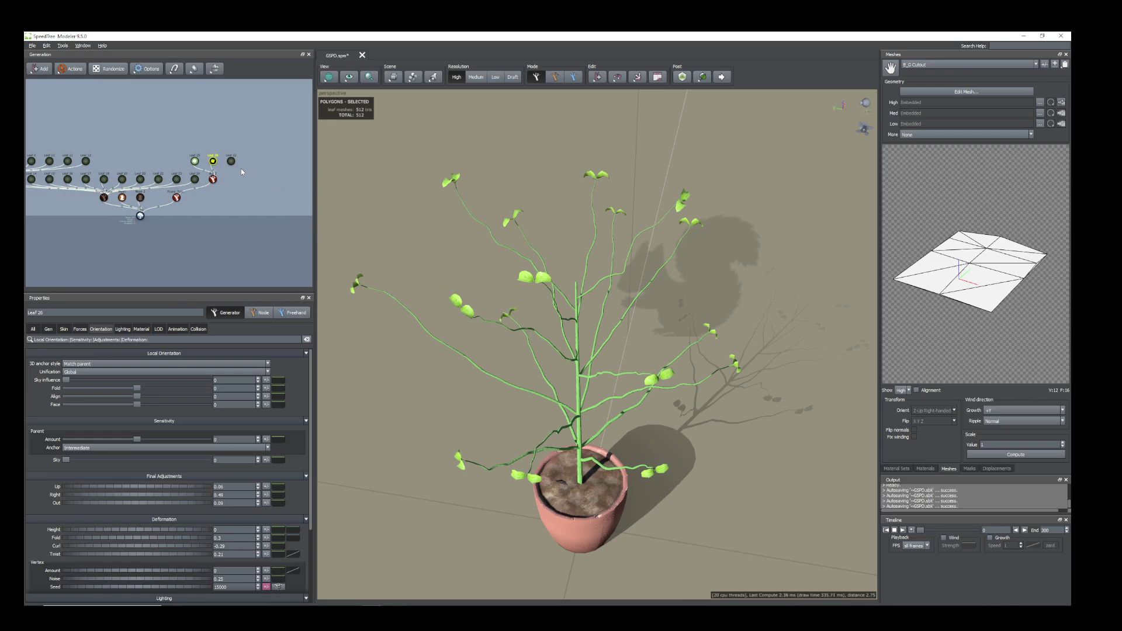
pyautogui.doubleClick(213, 164)
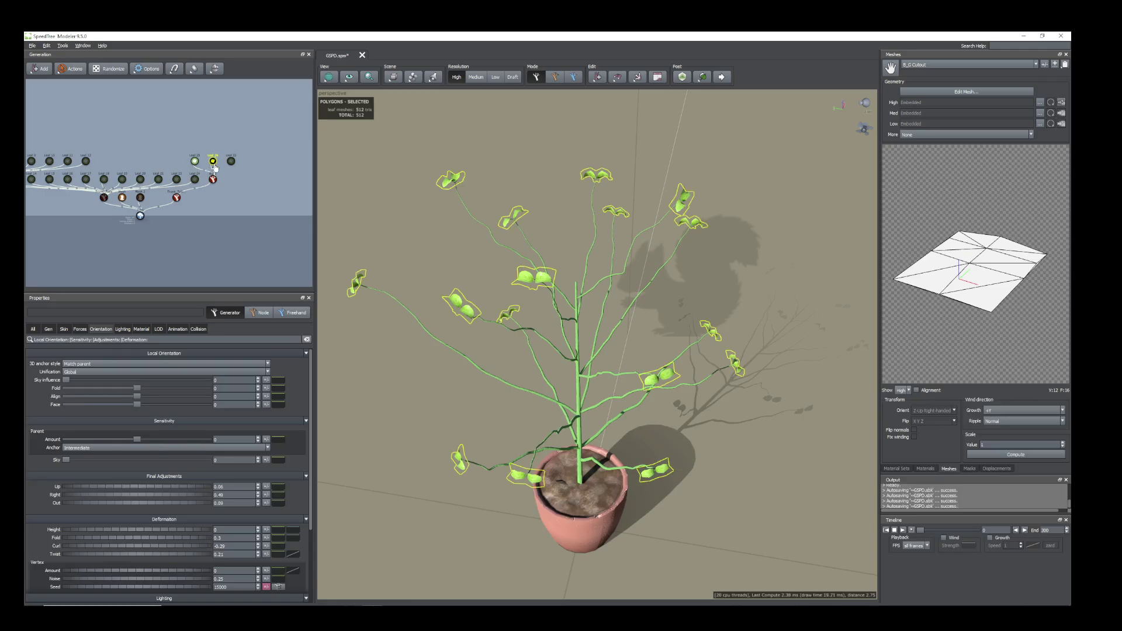
pyautogui.click(49, 329)
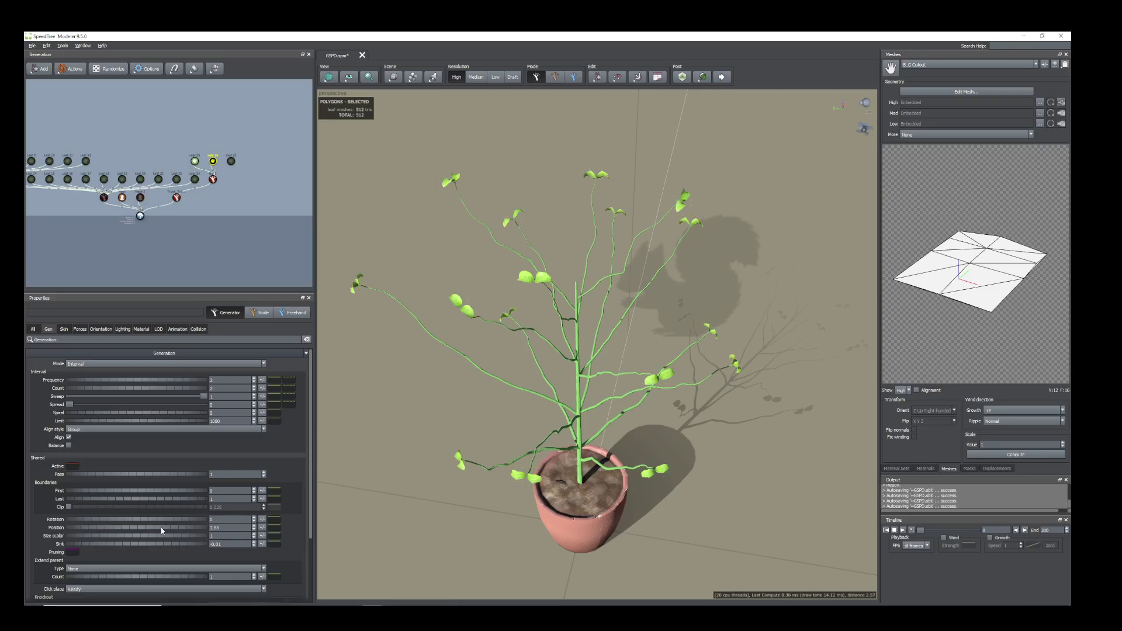
pyautogui.moveTo(162, 531); pyautogui.dragTo(289, 525)
pyautogui.moveTo(365, 527); pyautogui.dragTo(700, 513)
pyautogui.scroll(4, 466, 396)
pyautogui.moveTo(471, 376); pyautogui.dragTo(527, 357)
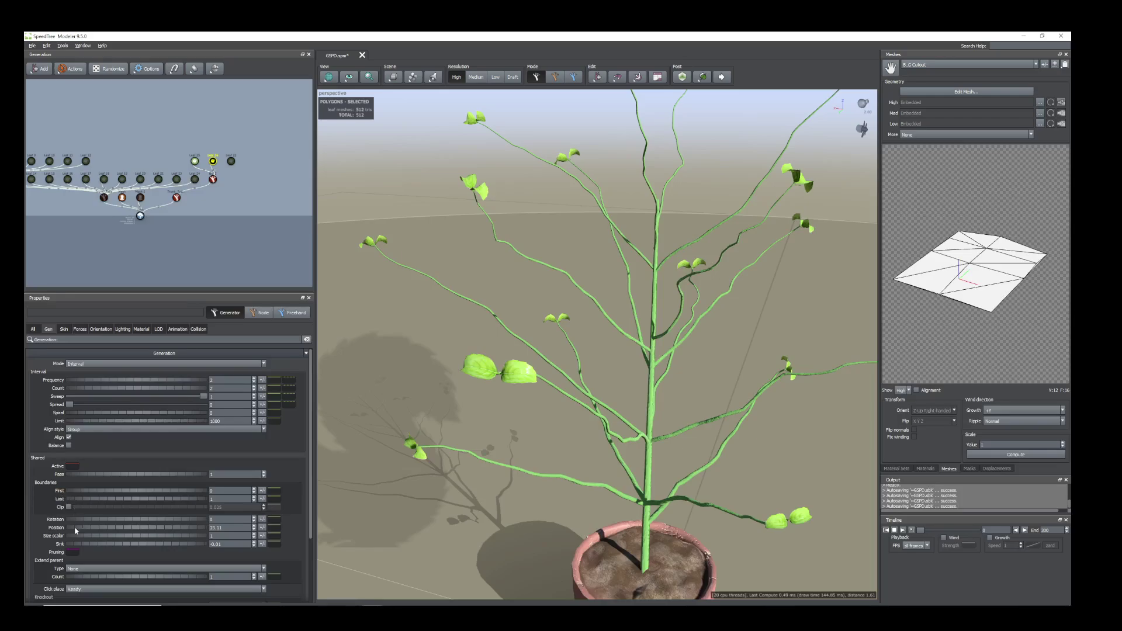
pyautogui.moveTo(75, 528); pyautogui.dragTo(323, 528)
pyautogui.moveTo(1056, 528); pyautogui.dragTo(1070, 527)
pyautogui.moveTo(72, 519); pyautogui.dragTo(189, 539)
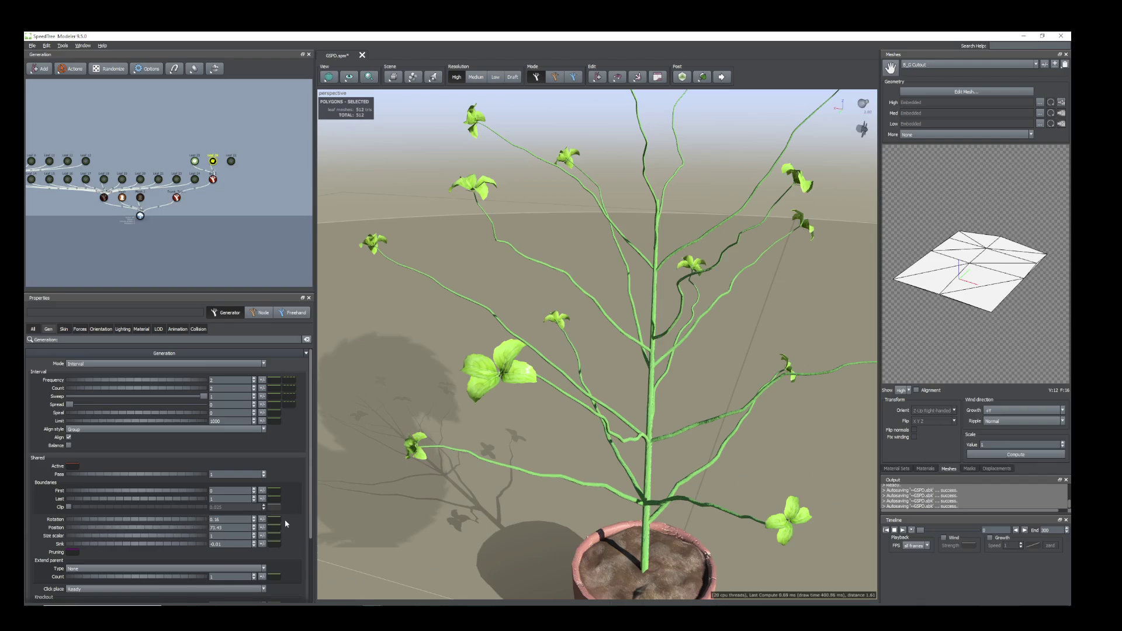
# - Edit the duplicated leaves' parent position curve, raising its start point slightly and lowering its end point
pyautogui.click(268, 531)
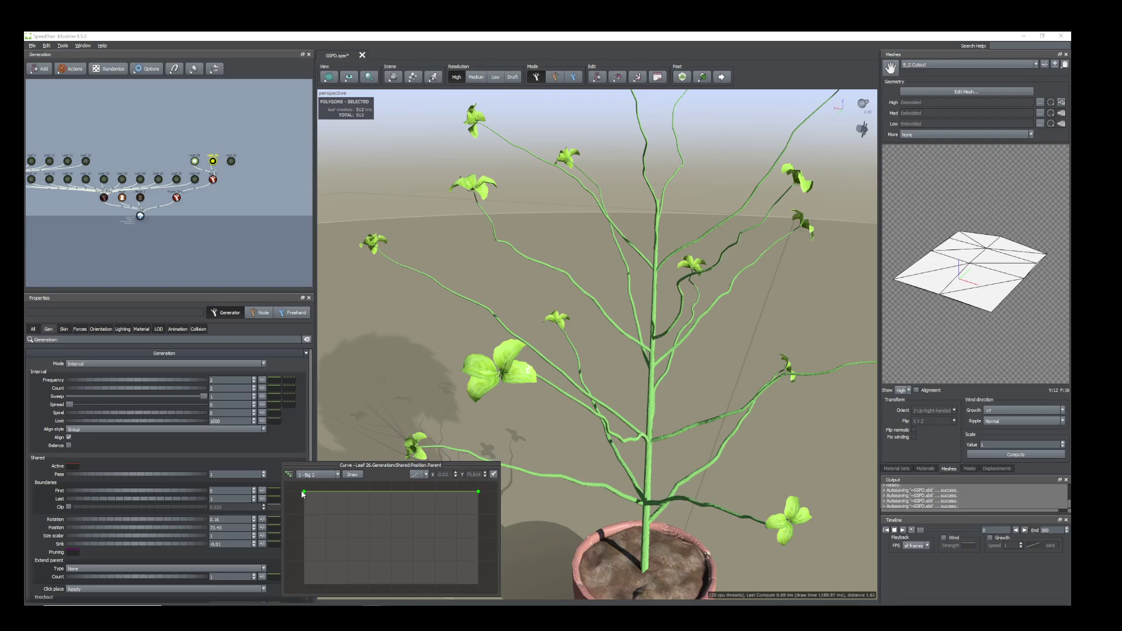
pyautogui.moveTo(303, 493); pyautogui.dragTo(314, 494)
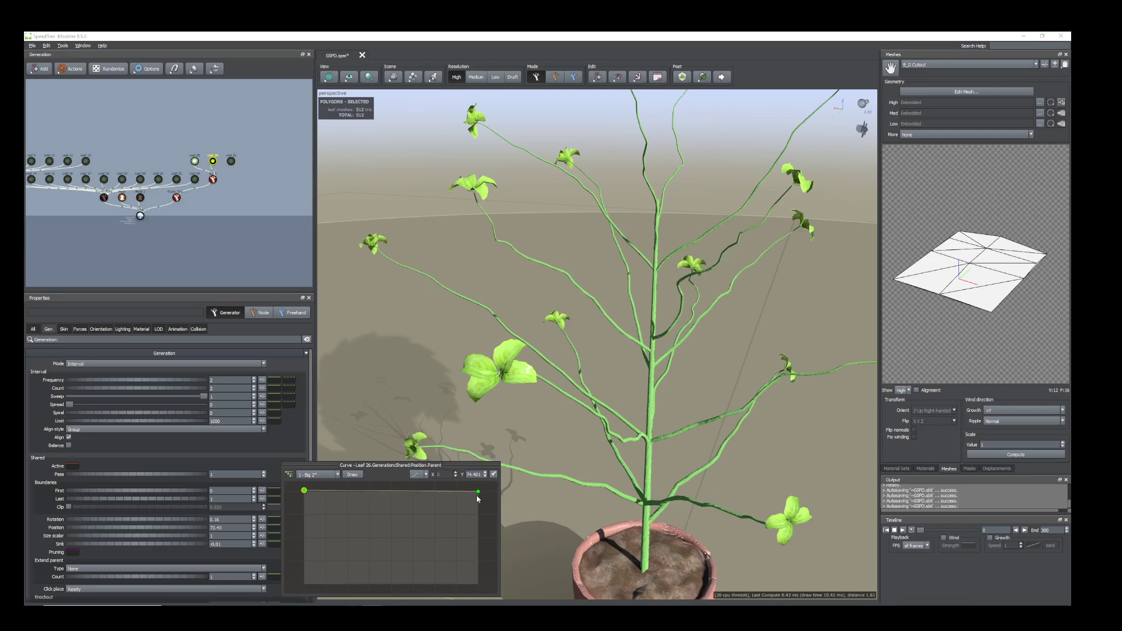
pyautogui.moveTo(477, 493); pyautogui.dragTo(477, 527)
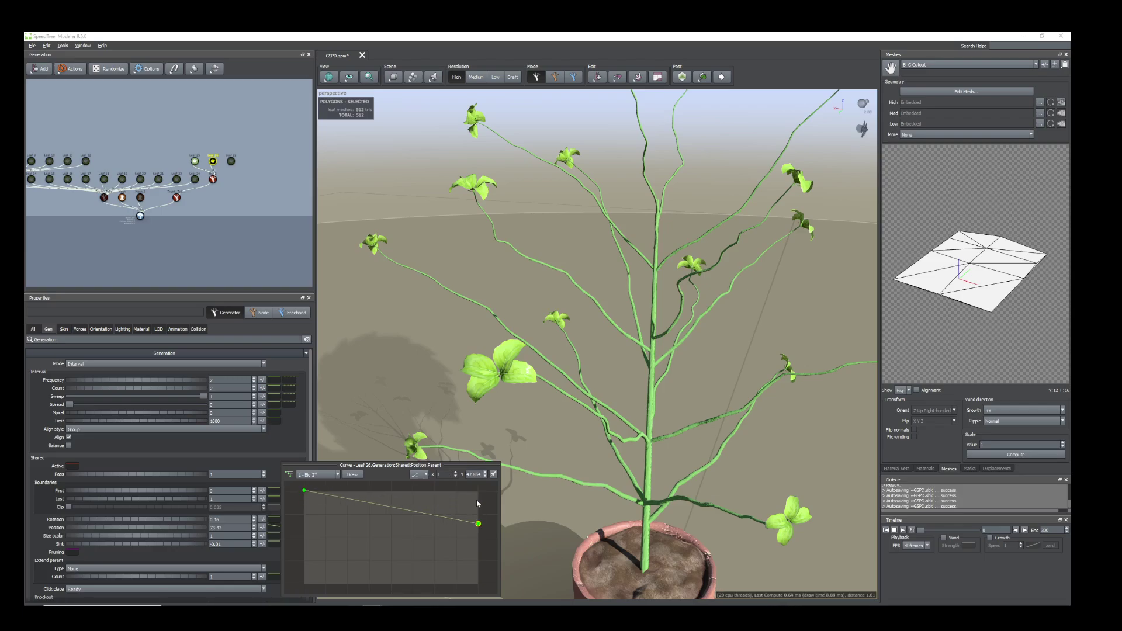
pyautogui.click(533, 384)
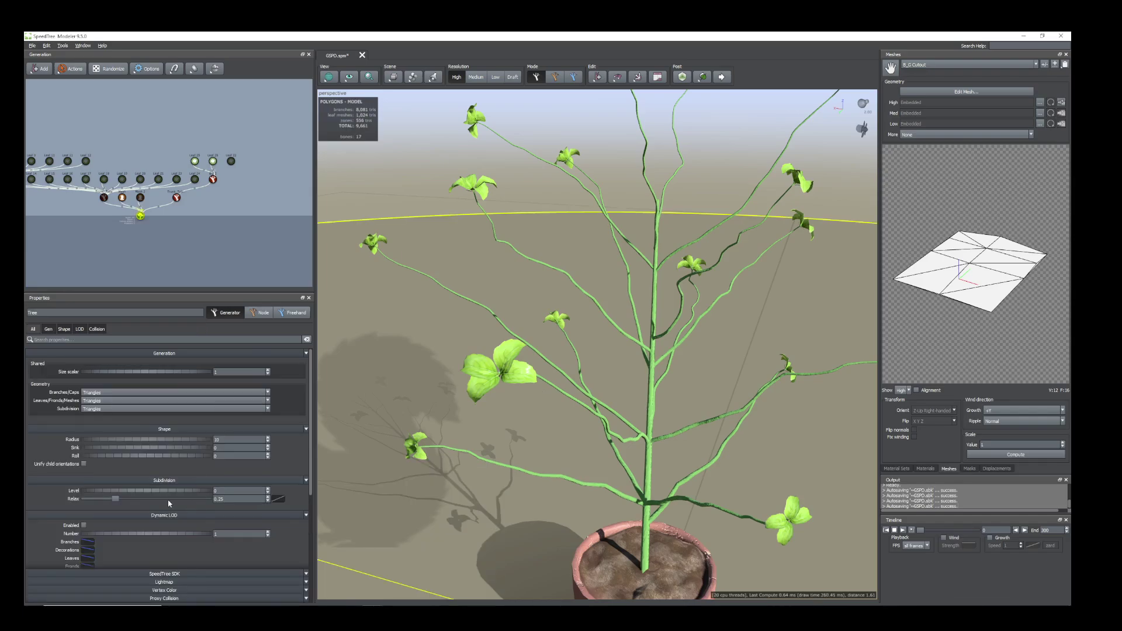
# - Adjust the duplicated leaves' generation rotation to about 0.22 and raise their position to about 100.3
pyautogui.click(214, 162)
pyautogui.moveTo(473, 375); pyautogui.dragTo(415, 395)
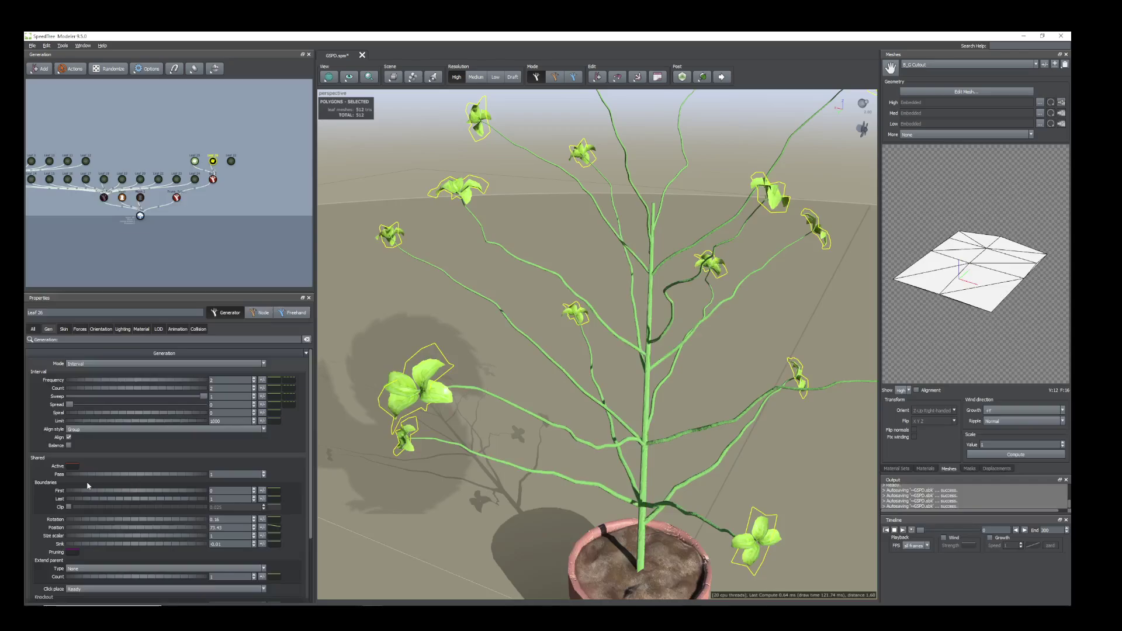
pyautogui.moveTo(75, 533); pyautogui.dragTo(83, 521)
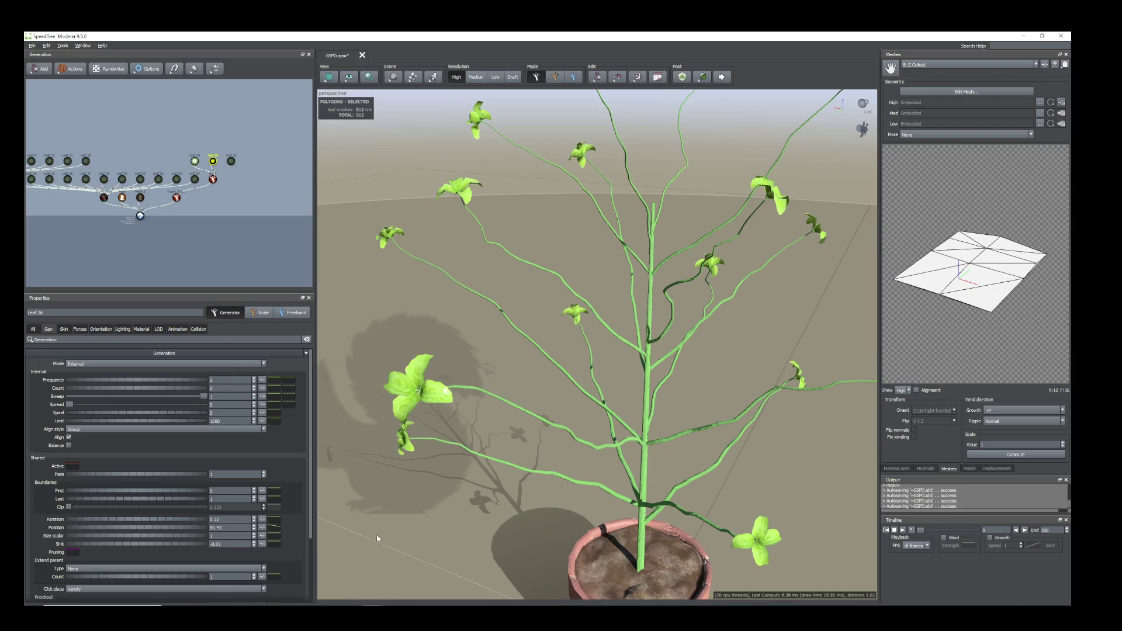
pyautogui.moveTo(1051, 476); pyautogui.dragTo(1070, 478)
pyautogui.moveTo(73, 530); pyautogui.dragTo(199, 526)
pyautogui.moveTo(438, 443)
pyautogui.mouseDown()
pyautogui.moveTo(497, 443)
pyautogui.moveTo(448, 447)
pyautogui.mouseUp()
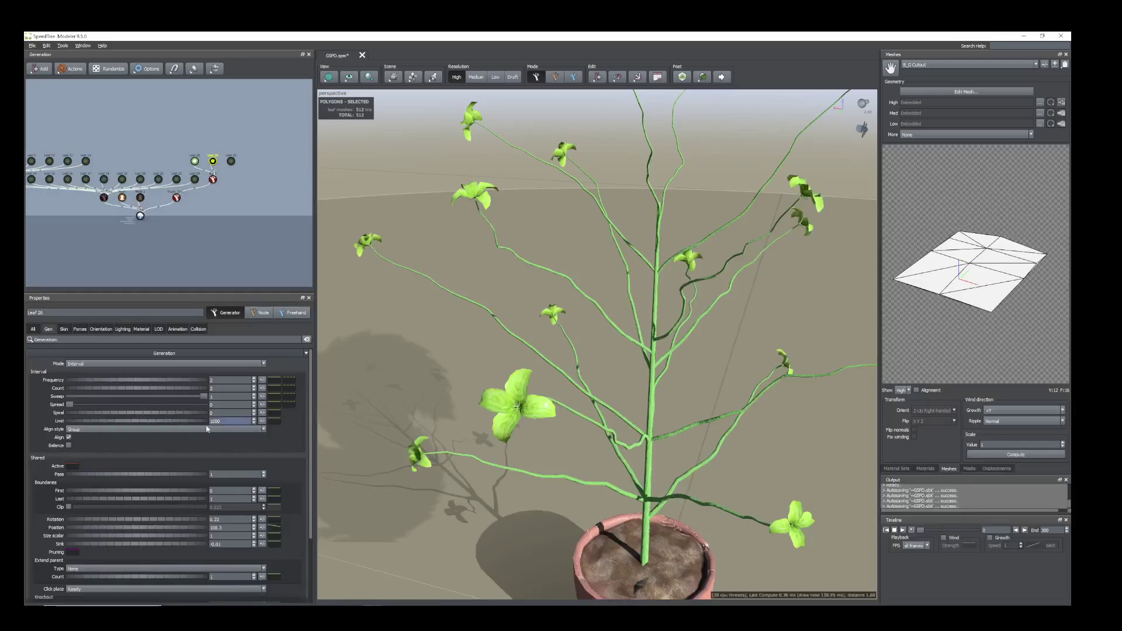
# - Hide the duplicated leaves and add a new leaf generator to the same branch generator, sized about 0.08
pyautogui.click(199, 170)
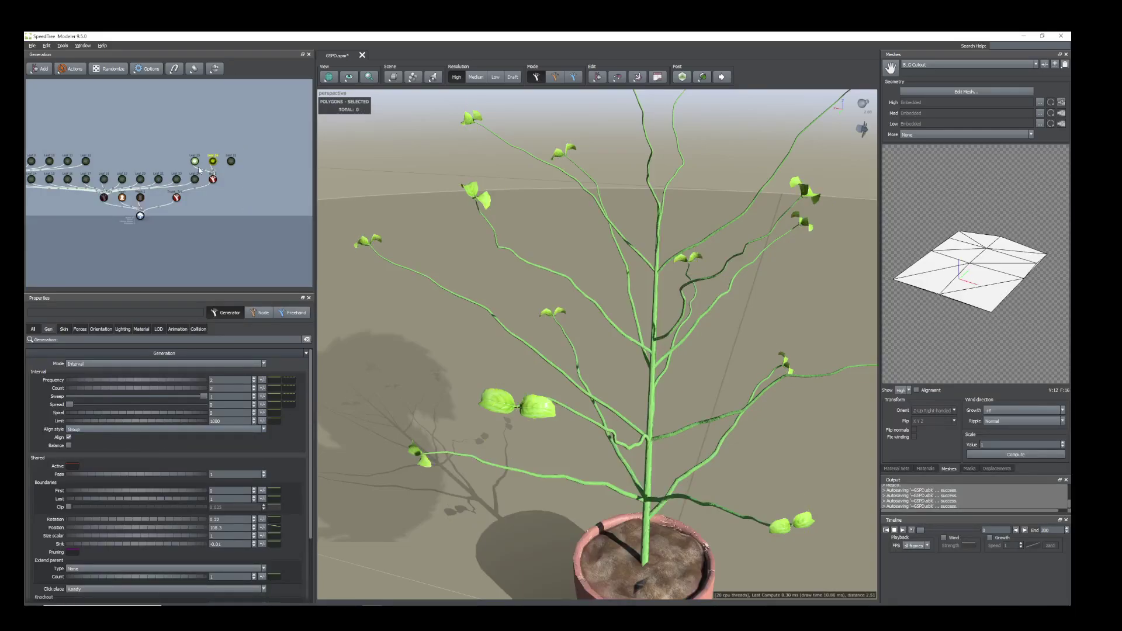
pyautogui.click(213, 179)
pyautogui.rightClick(212, 179)
pyautogui.moveTo(266, 185)
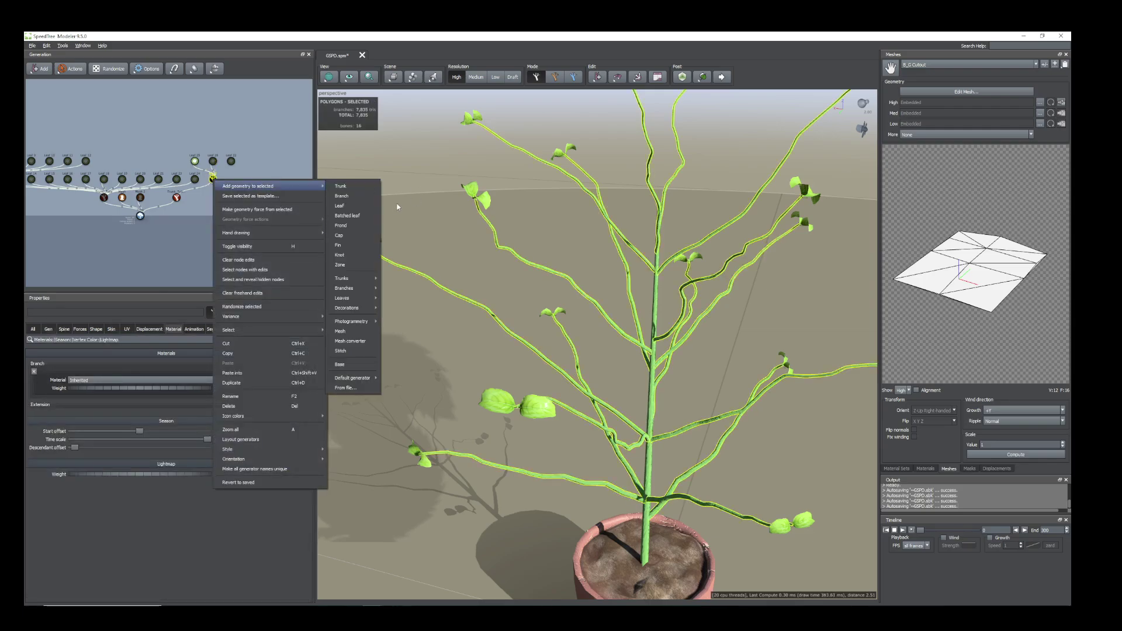
pyautogui.click(340, 206)
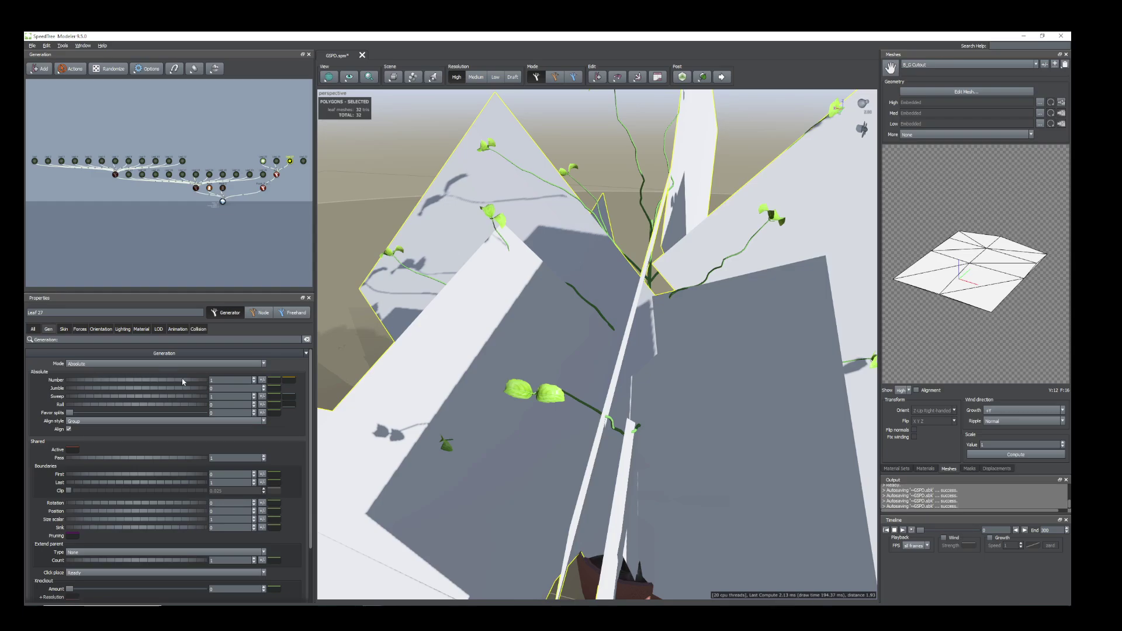
pyautogui.click(64, 330)
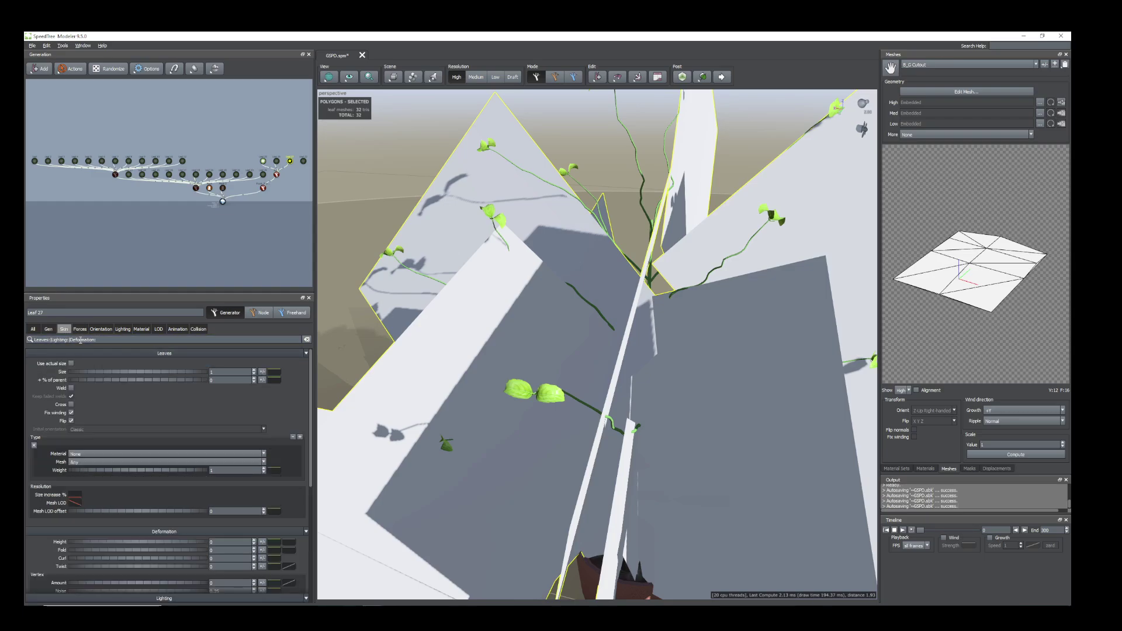
pyautogui.moveTo(170, 373); pyautogui.dragTo(127, 378)
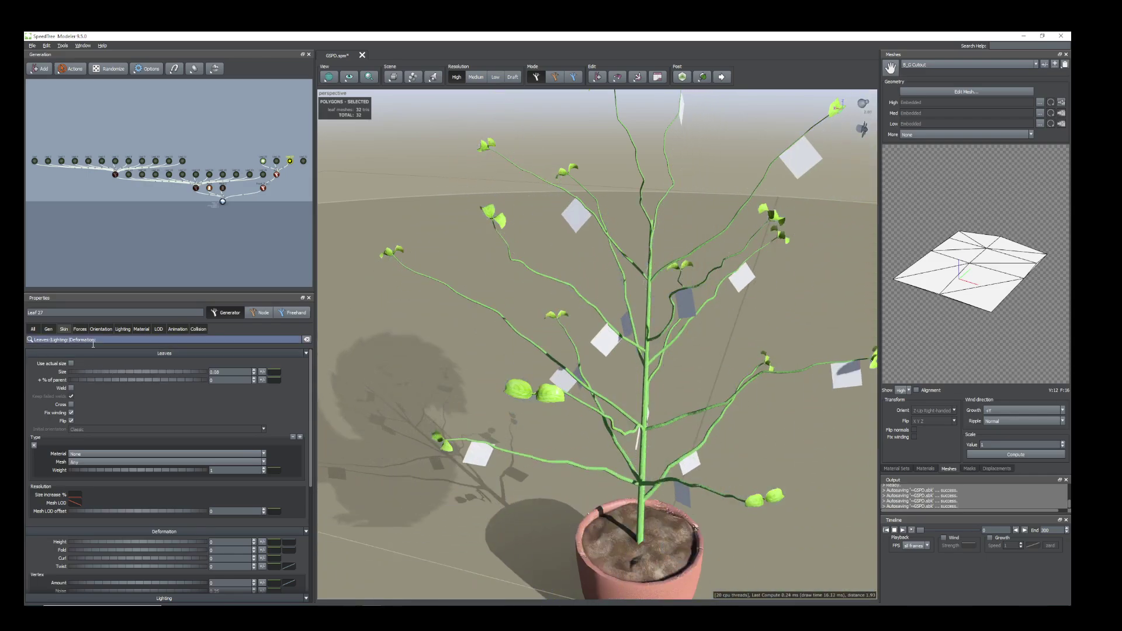
# - Set the new leaves' generation mode to Interval, with two leaves per branch and a position of about -0.08
pyautogui.click(48, 329)
pyautogui.click(132, 363)
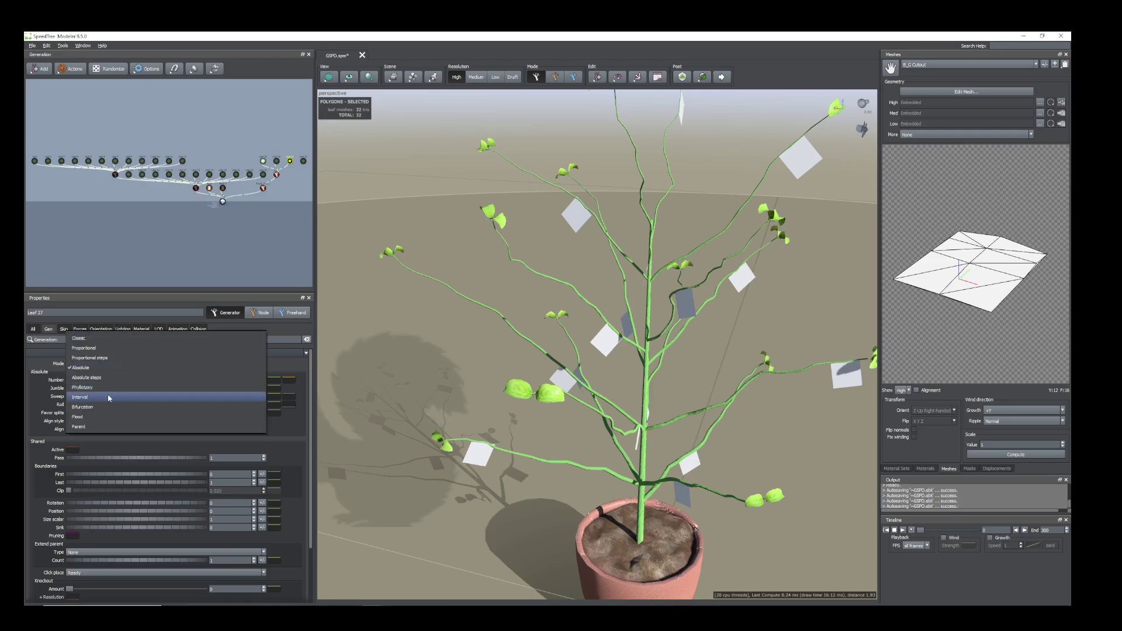
pyautogui.click(104, 401)
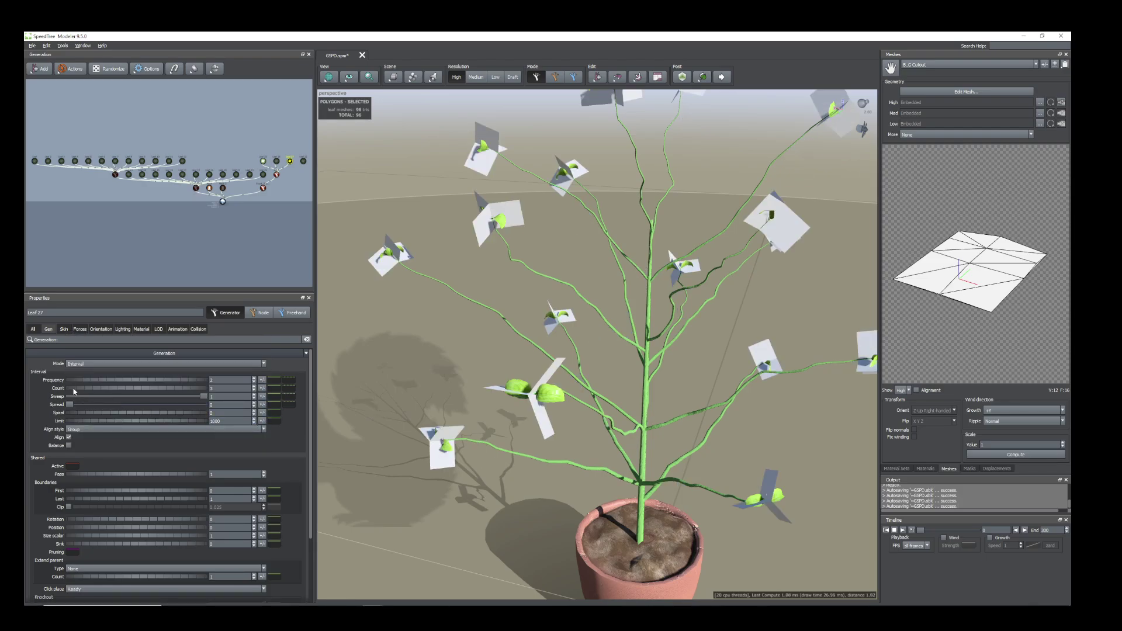
pyautogui.moveTo(80, 530); pyautogui.dragTo(79, 533)
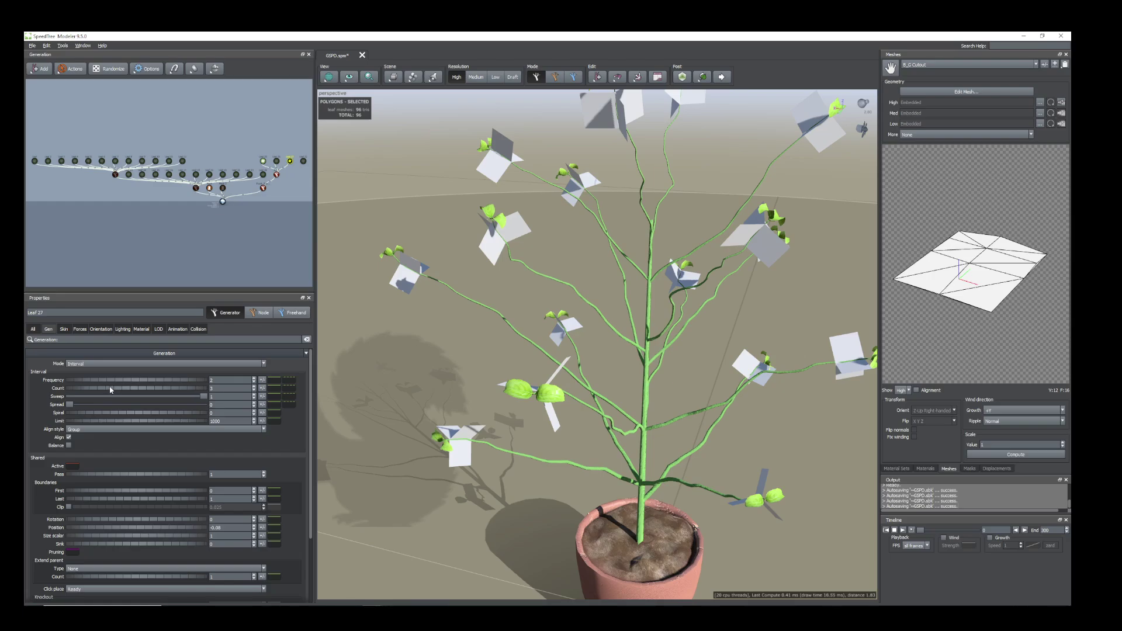
pyautogui.moveTo(111, 390); pyautogui.dragTo(100, 392)
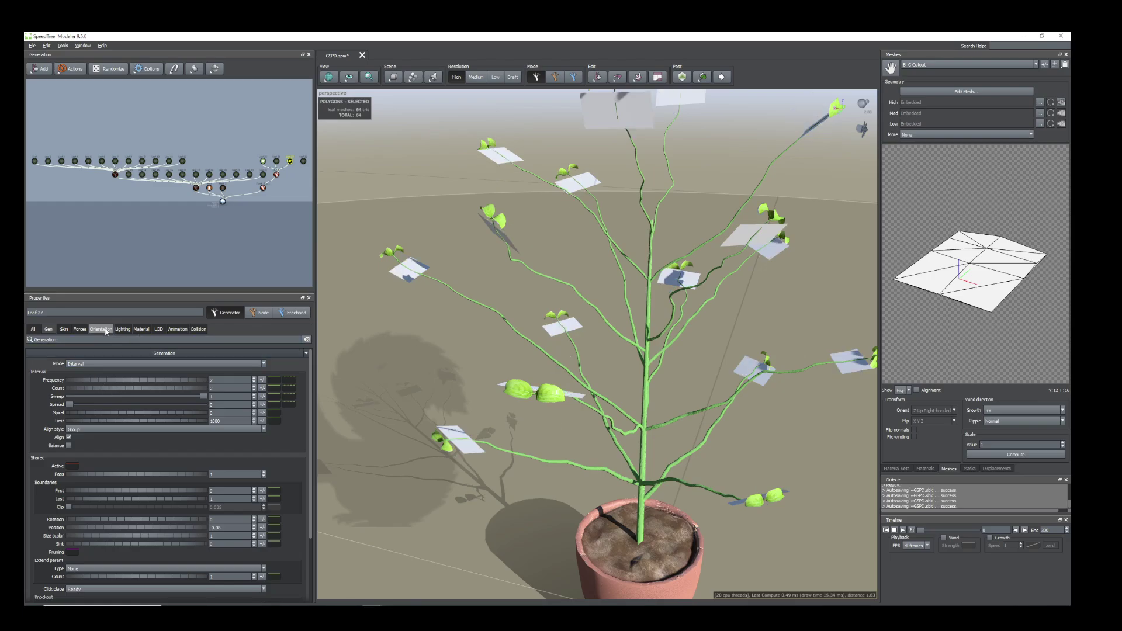
# - Tilt the new leaves with a slight Up and a 0.47 Right adjustment, and set their rotation to about 0.18 and position to about -0.03
pyautogui.click(101, 329)
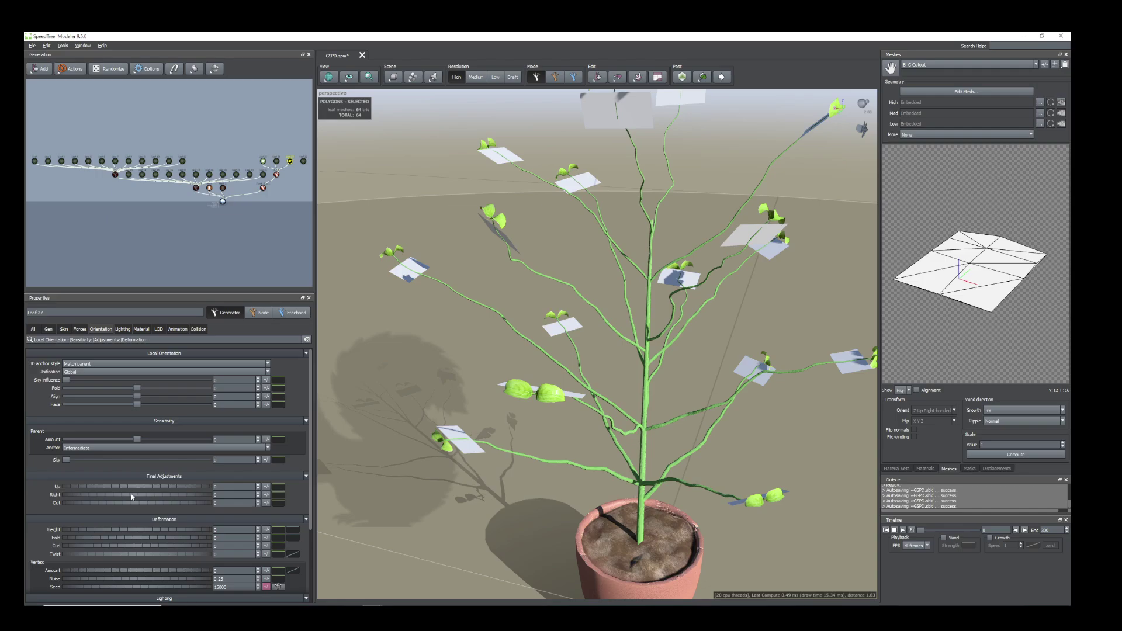
pyautogui.moveTo(132, 497); pyautogui.dragTo(108, 490)
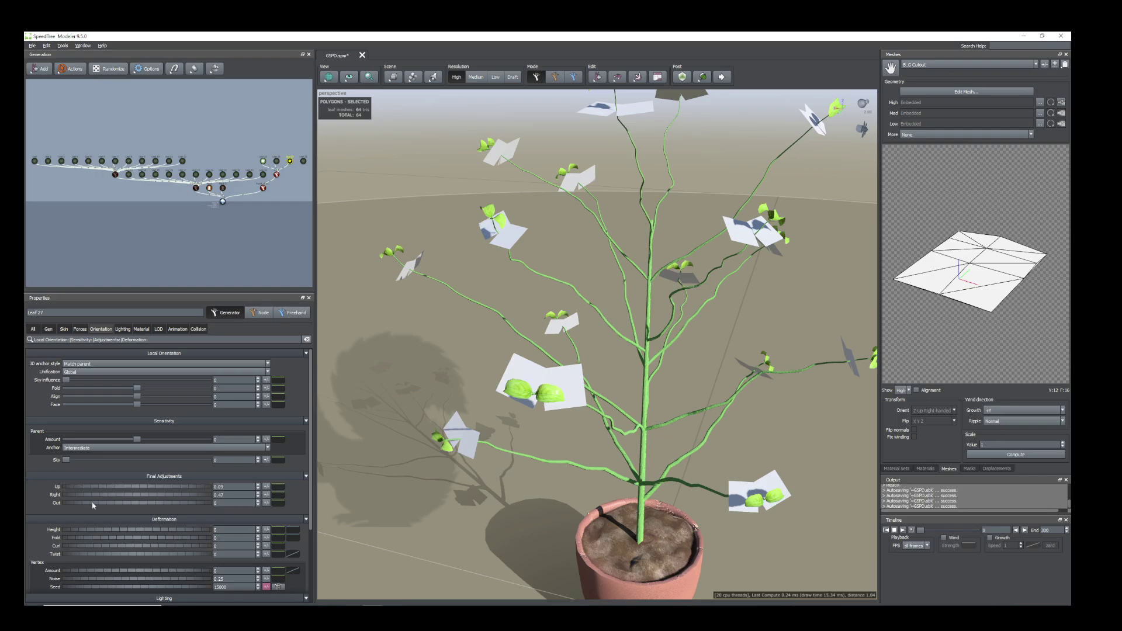
pyautogui.click(47, 330)
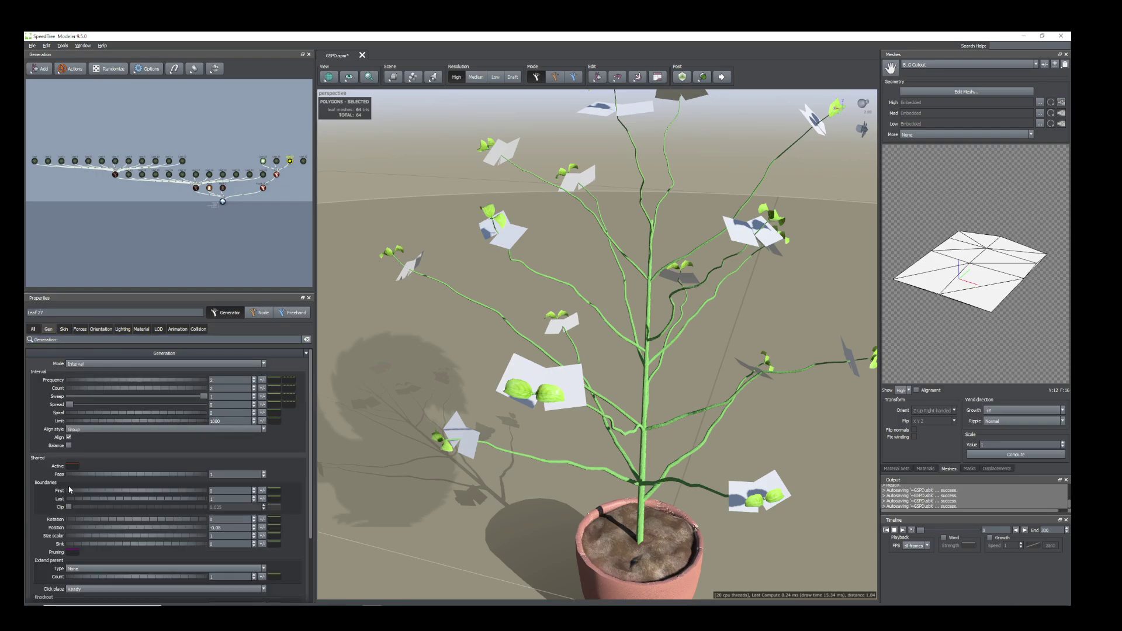
pyautogui.moveTo(87, 519); pyautogui.dragTo(96, 525)
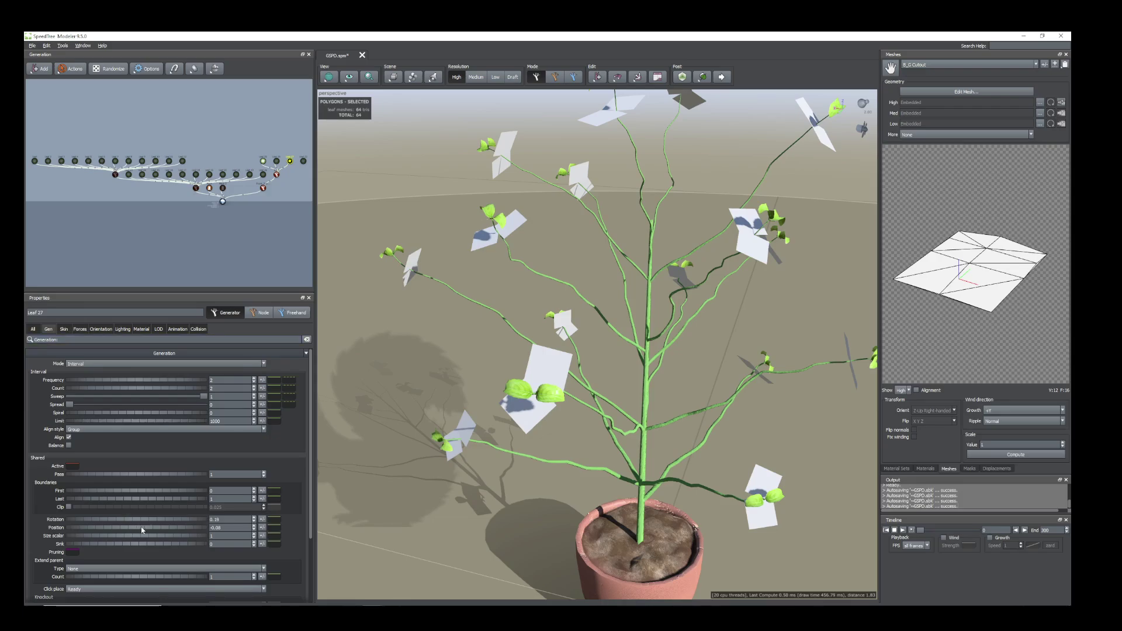
pyautogui.moveTo(142, 529); pyautogui.dragTo(144, 531)
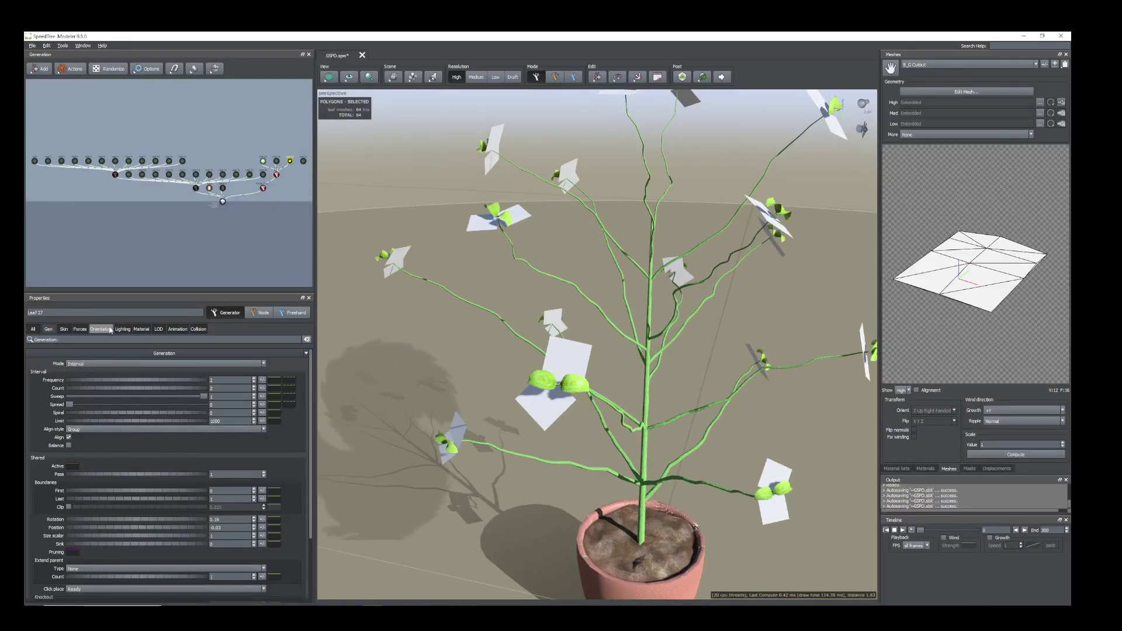
# - Assign the B_G material to the new leaf generator
pyautogui.click(141, 329)
pyautogui.click(267, 380)
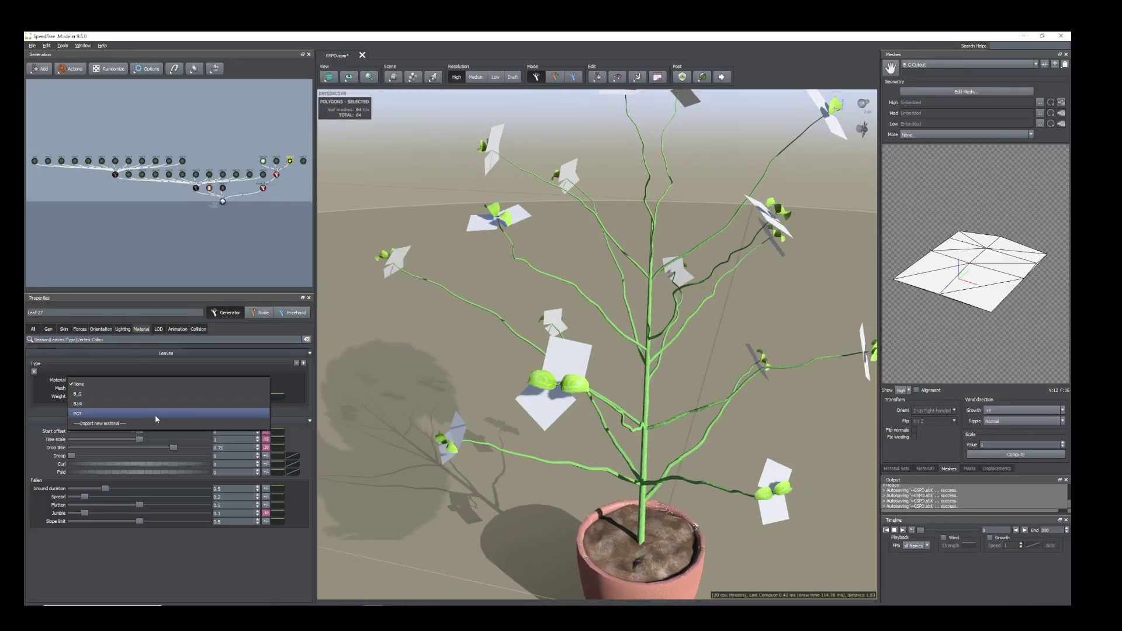
pyautogui.click(141, 394)
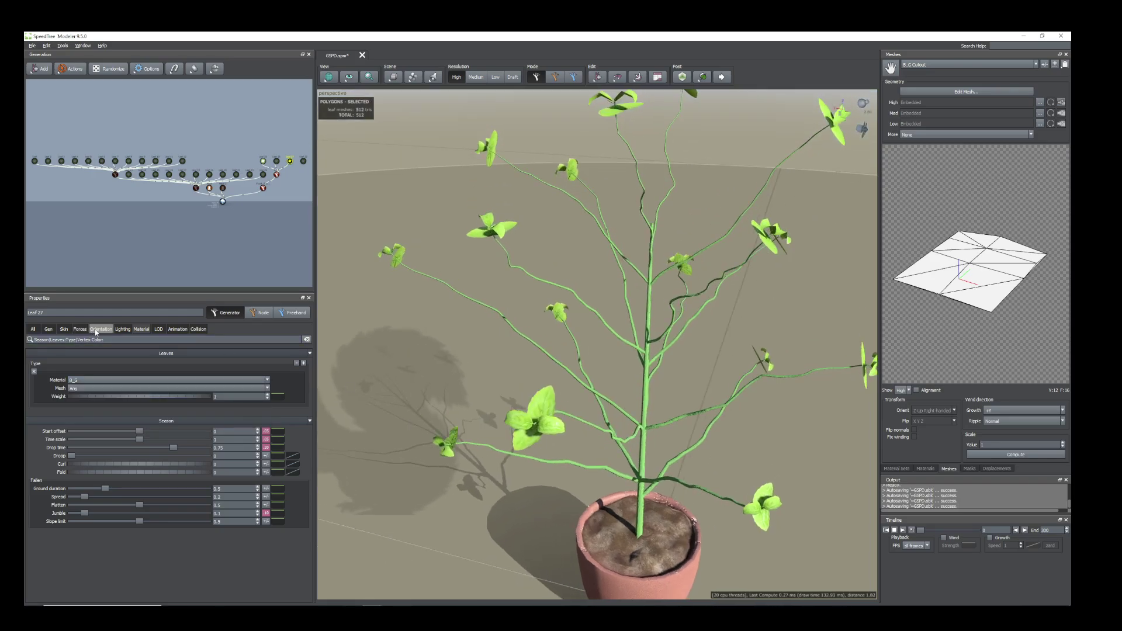
# - Deform the new leaves with a fold of about 0.21 and a curl of about -0.06
pyautogui.click(99, 329)
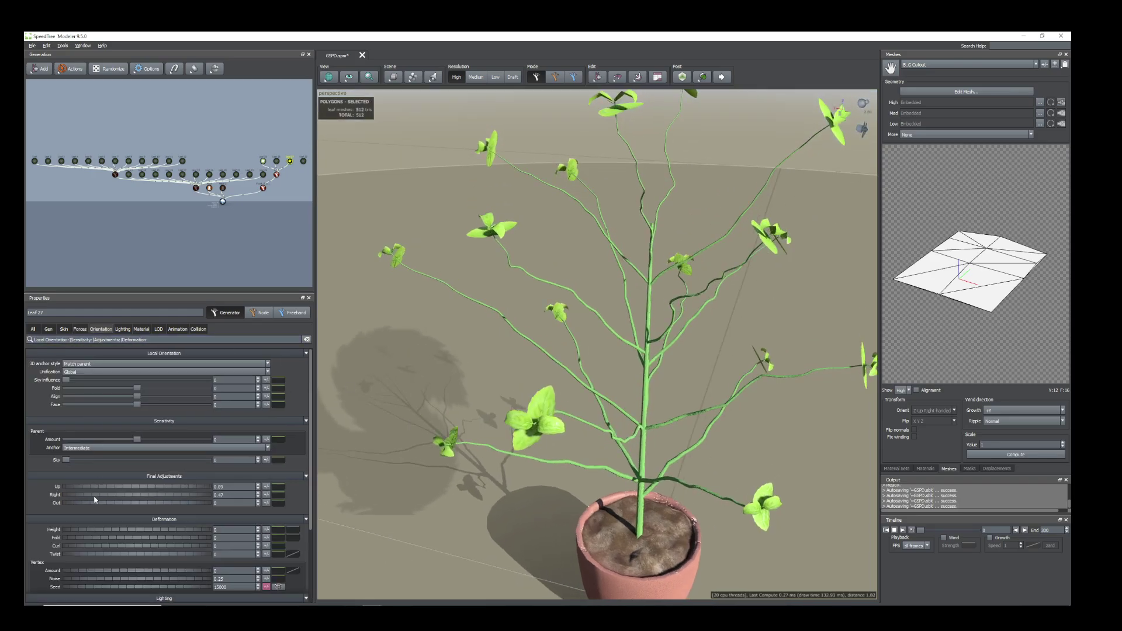
pyautogui.click(81, 538)
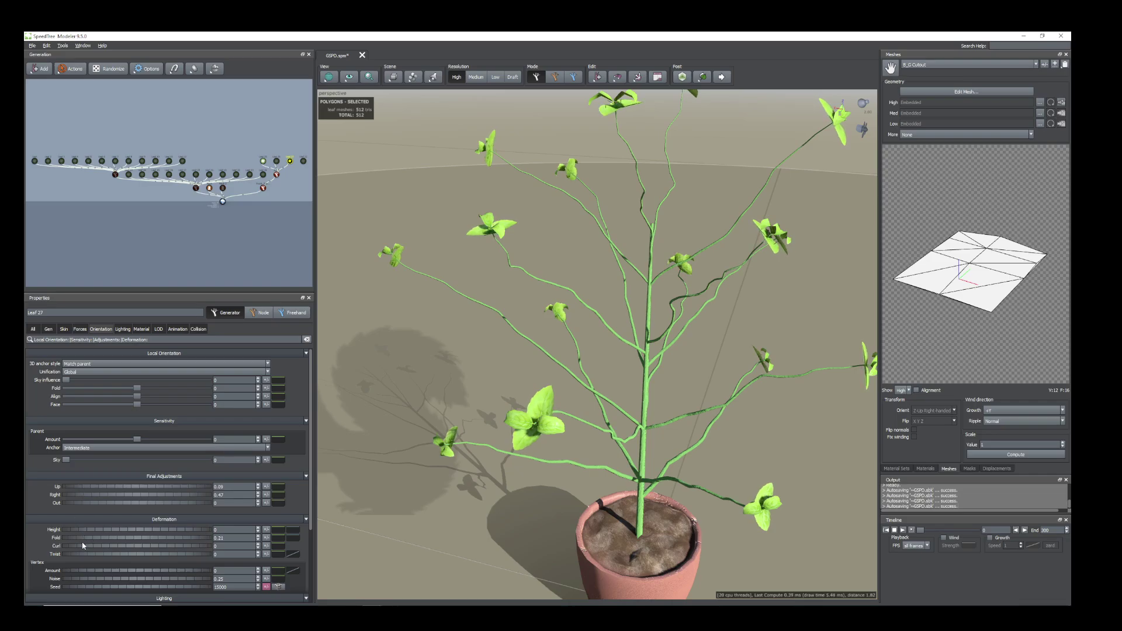
pyautogui.click(79, 546)
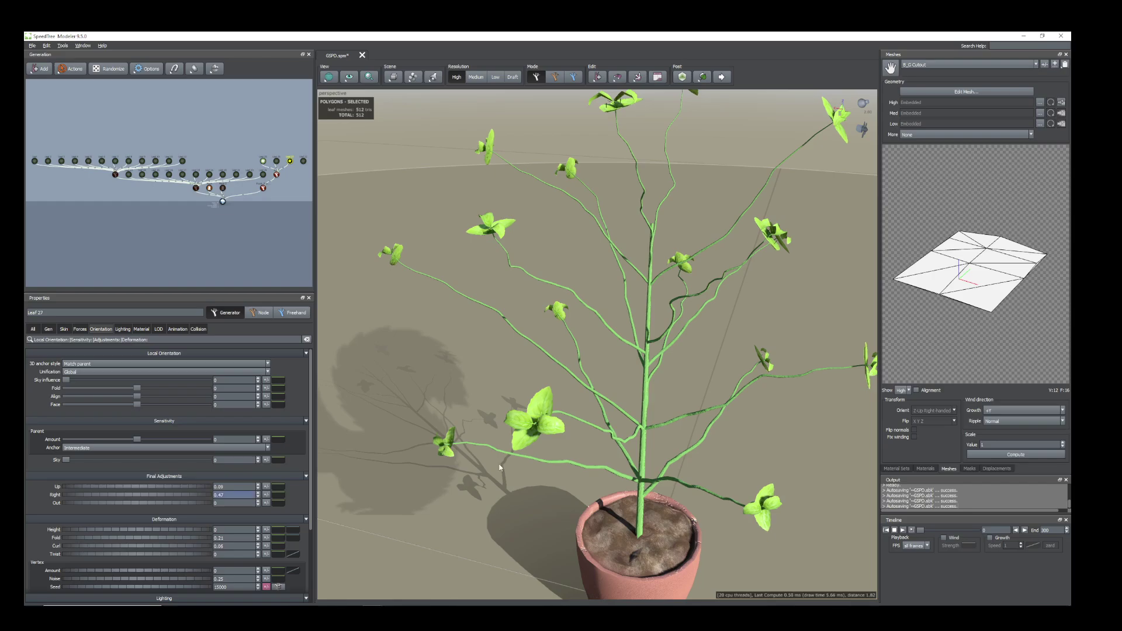
pyautogui.moveTo(573, 458); pyautogui.dragTo(505, 437)
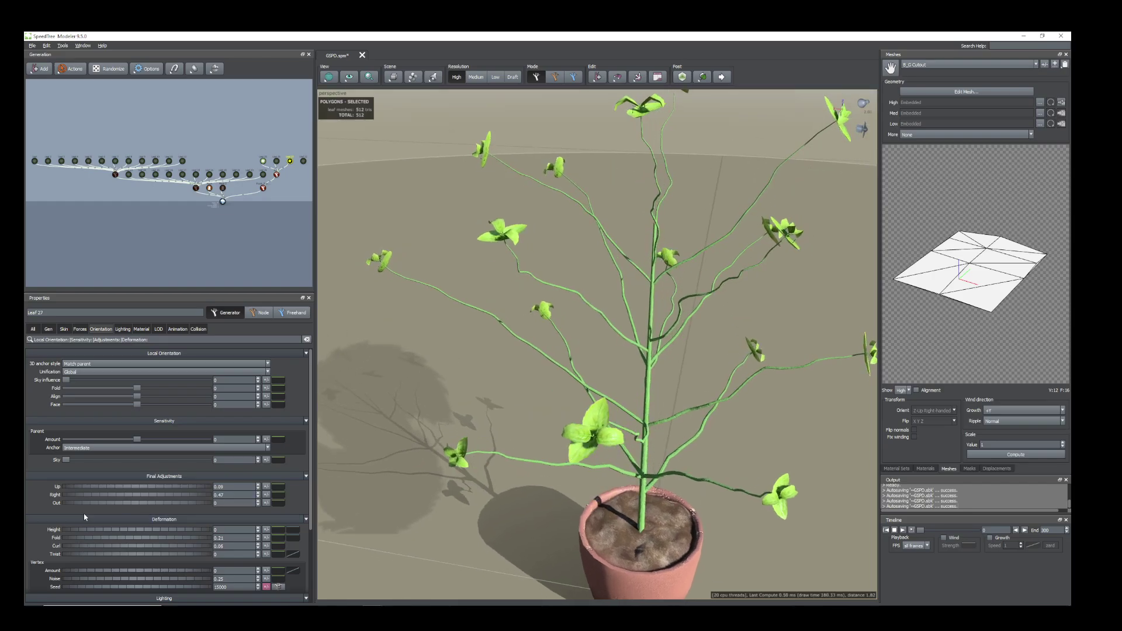
pyautogui.click(87, 546)
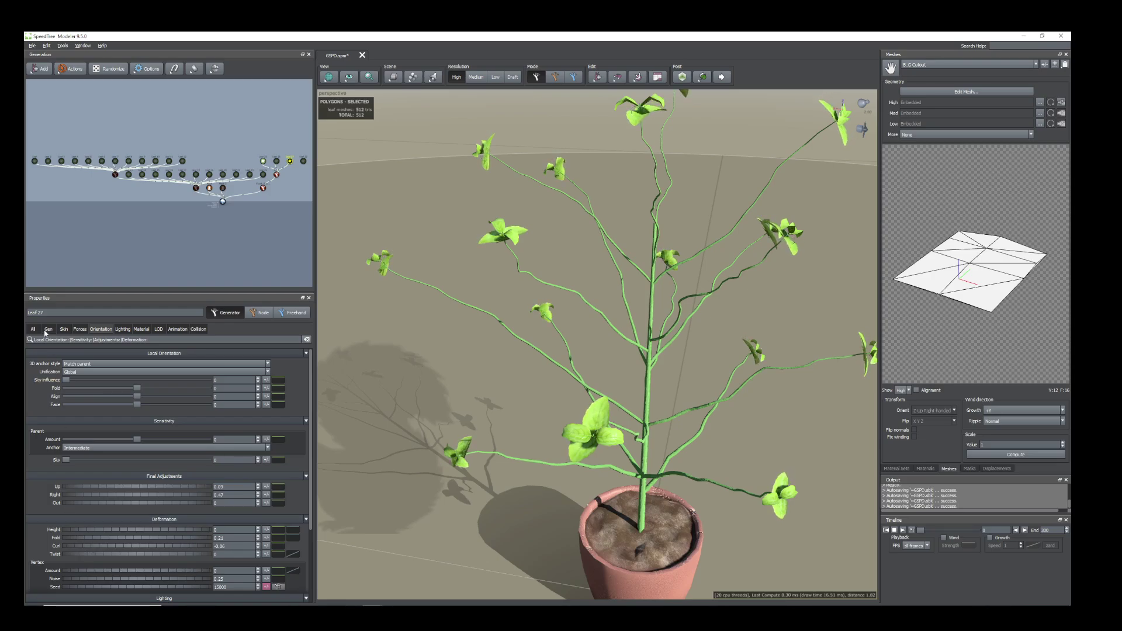
# - Shift the new leaves' generation position to about -0.04 and check their placement from above
pyautogui.click(48, 329)
pyautogui.click(101, 531)
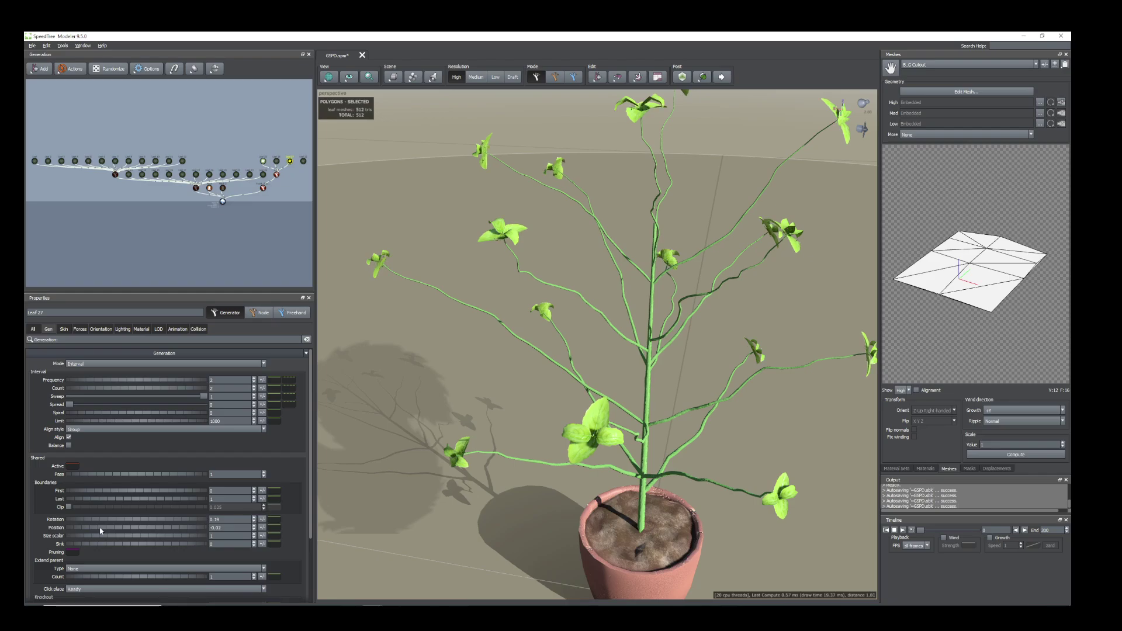
pyautogui.moveTo(100, 531); pyautogui.dragTo(81, 531)
pyautogui.scroll(-4, 658, 389)
pyautogui.moveTo(658, 390); pyautogui.dragTo(635, 418)
pyautogui.scroll(4, 696, 377)
pyautogui.scroll(-3, 635, 418)
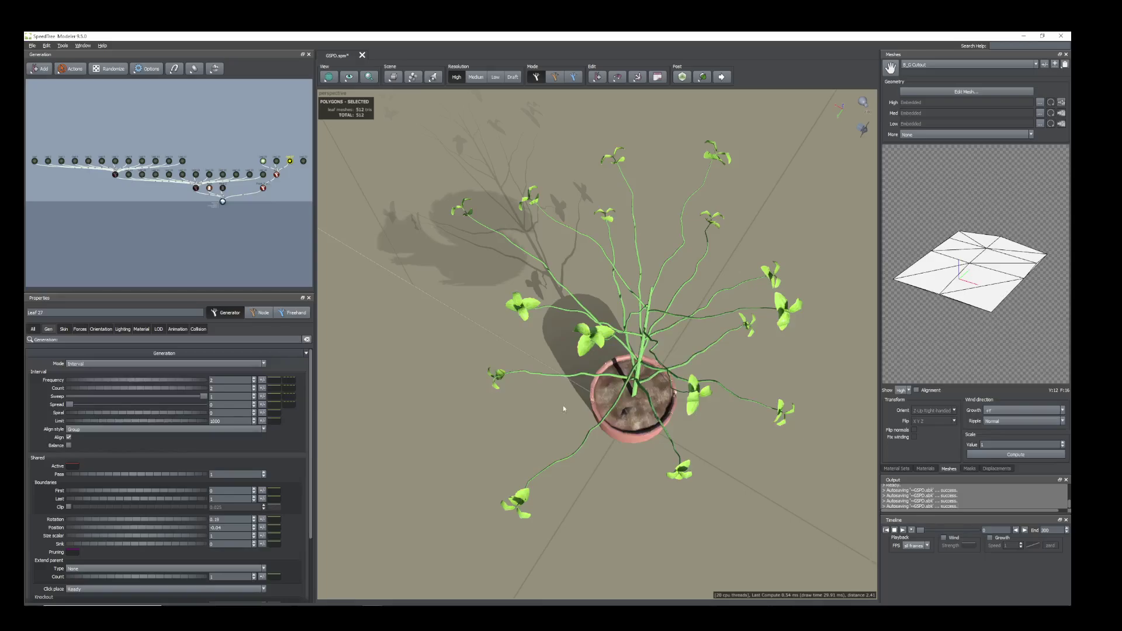
# - Fine-tune the new leaves' size to about 0.07 and inspect the leaf clusters up close
pyautogui.click(64, 329)
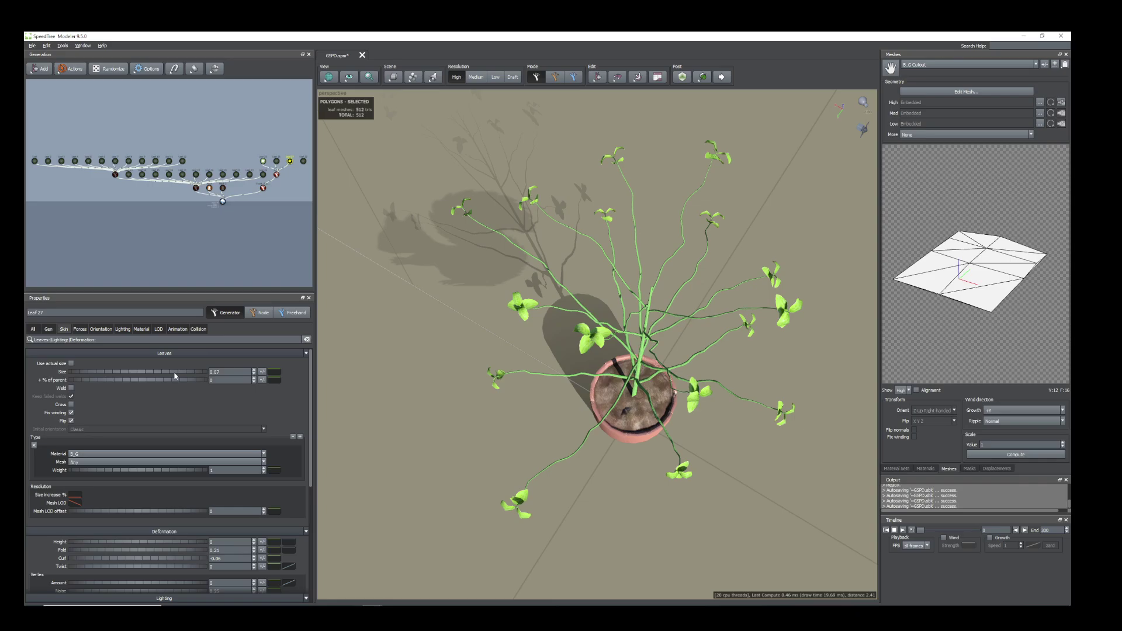
pyautogui.moveTo(174, 374); pyautogui.dragTo(177, 374)
pyautogui.scroll(7, 613, 350)
pyautogui.scroll(-4, 611, 354)
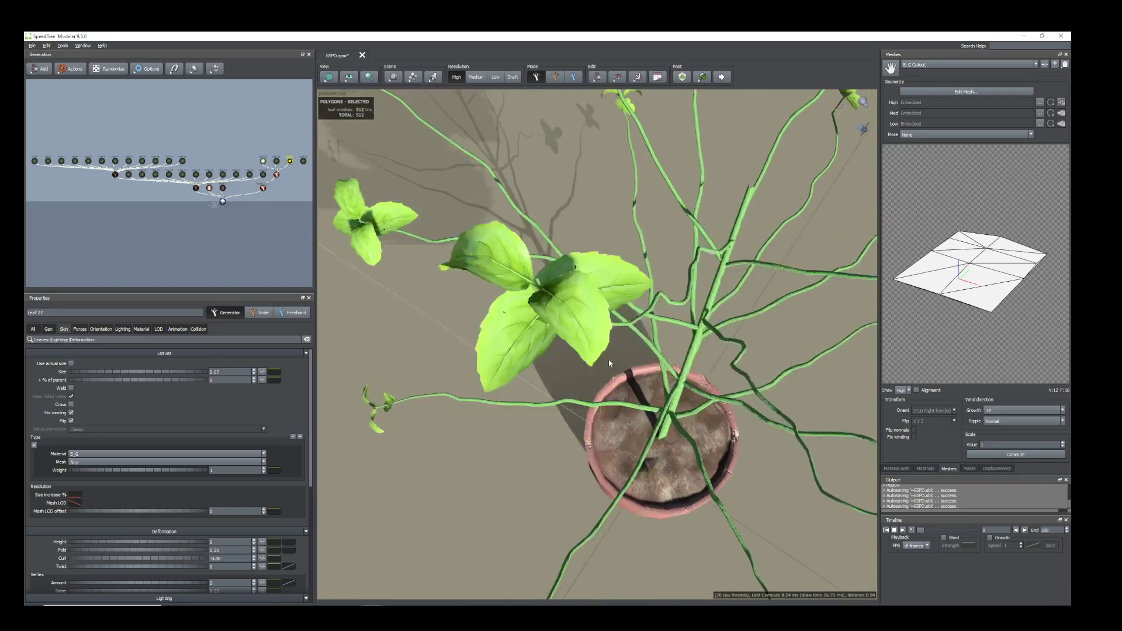
pyautogui.moveTo(598, 375); pyautogui.dragTo(586, 371)
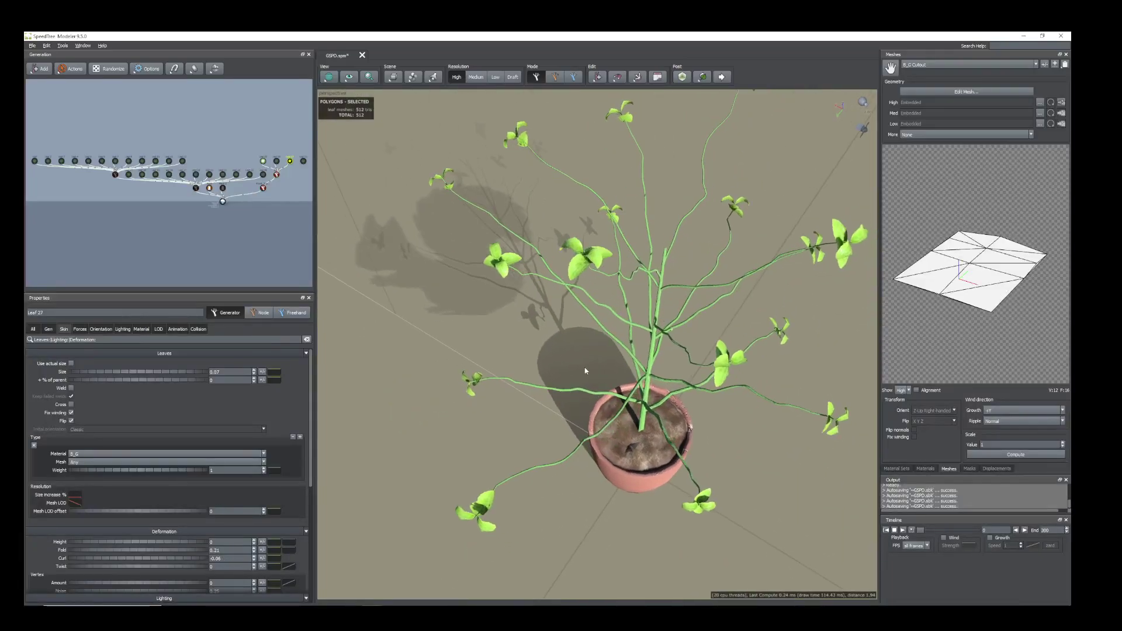
pyautogui.scroll(4, 218, 205)
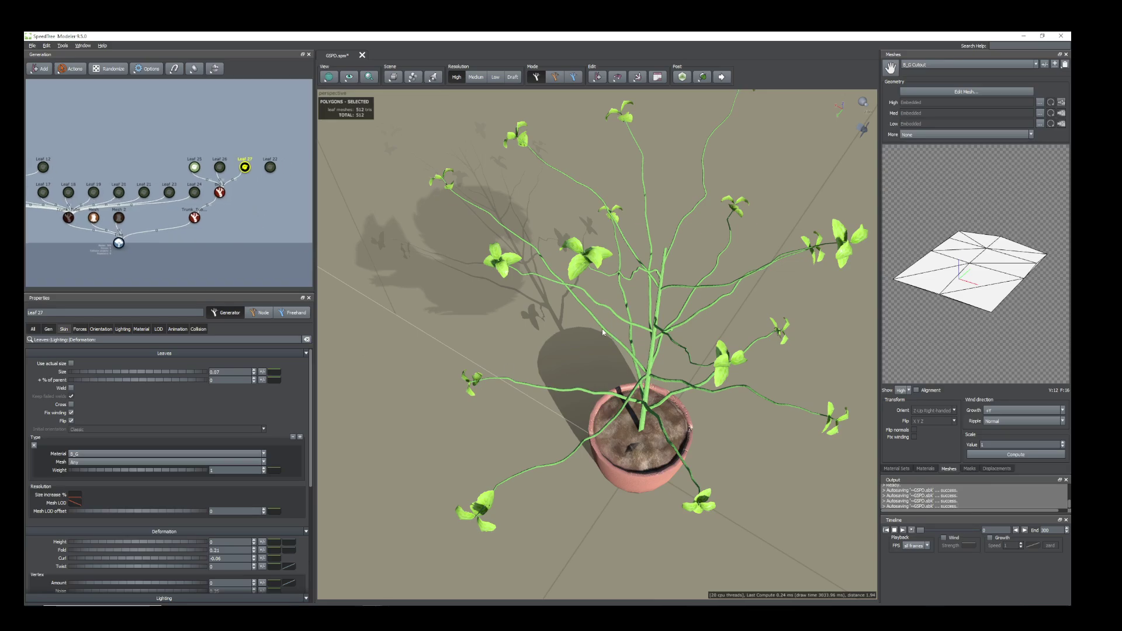
pyautogui.scroll(8, 599, 327)
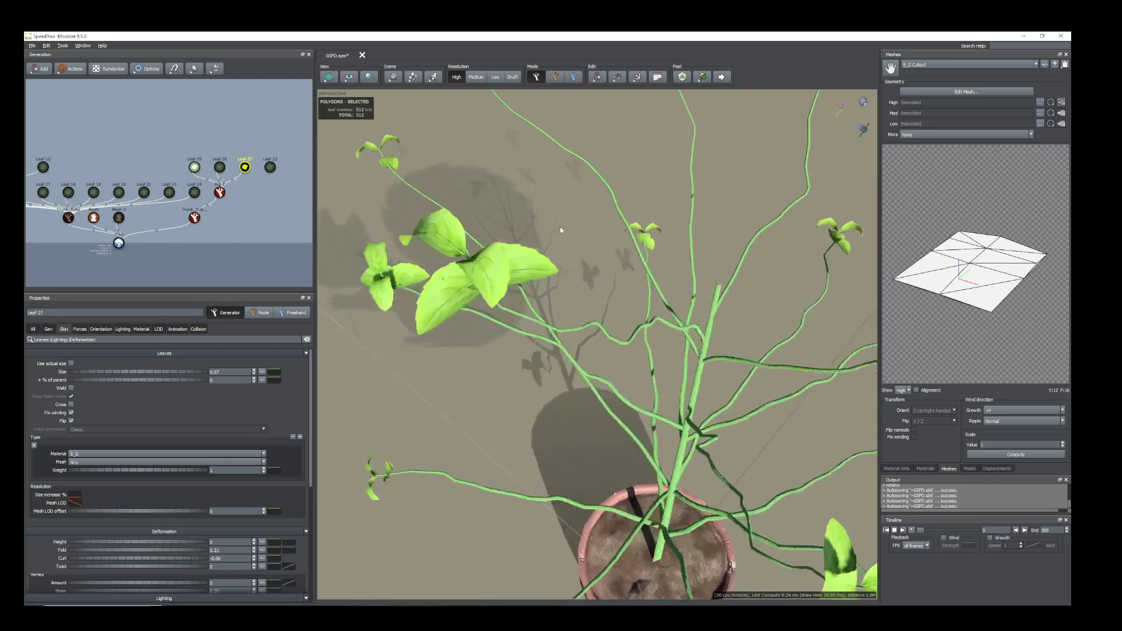
pyautogui.moveTo(560, 227)
pyautogui.mouseDown()
pyautogui.moveTo(548, 240)
pyautogui.moveTo(566, 206)
pyautogui.mouseUp()
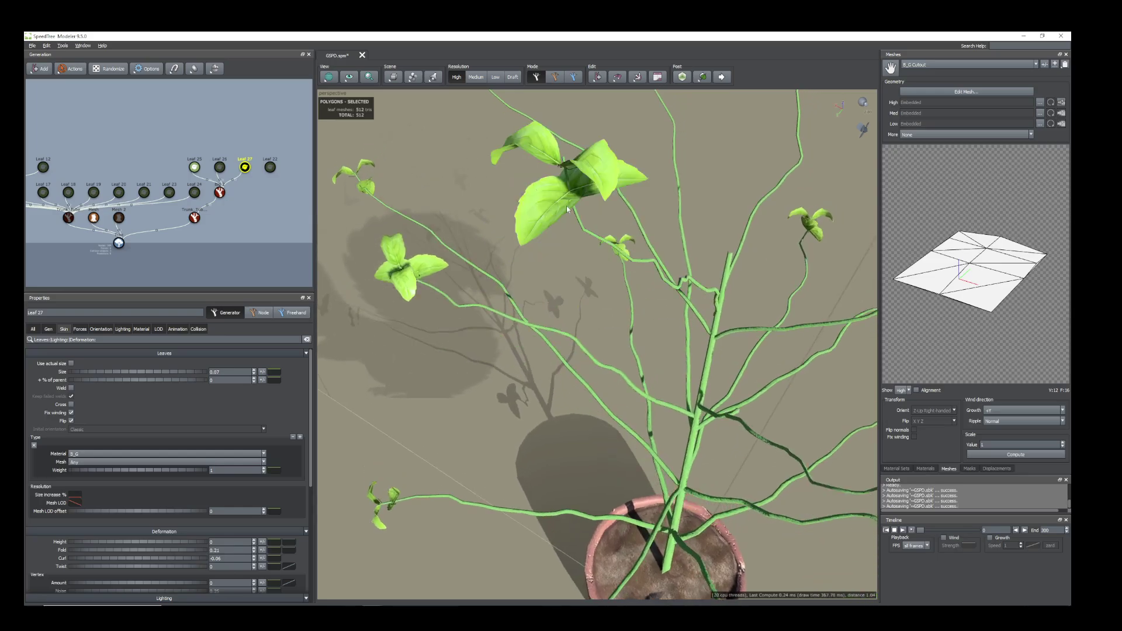
# - Set the new leaves' sink to about -0.01 and check how they attach to the branches
pyautogui.click(49, 329)
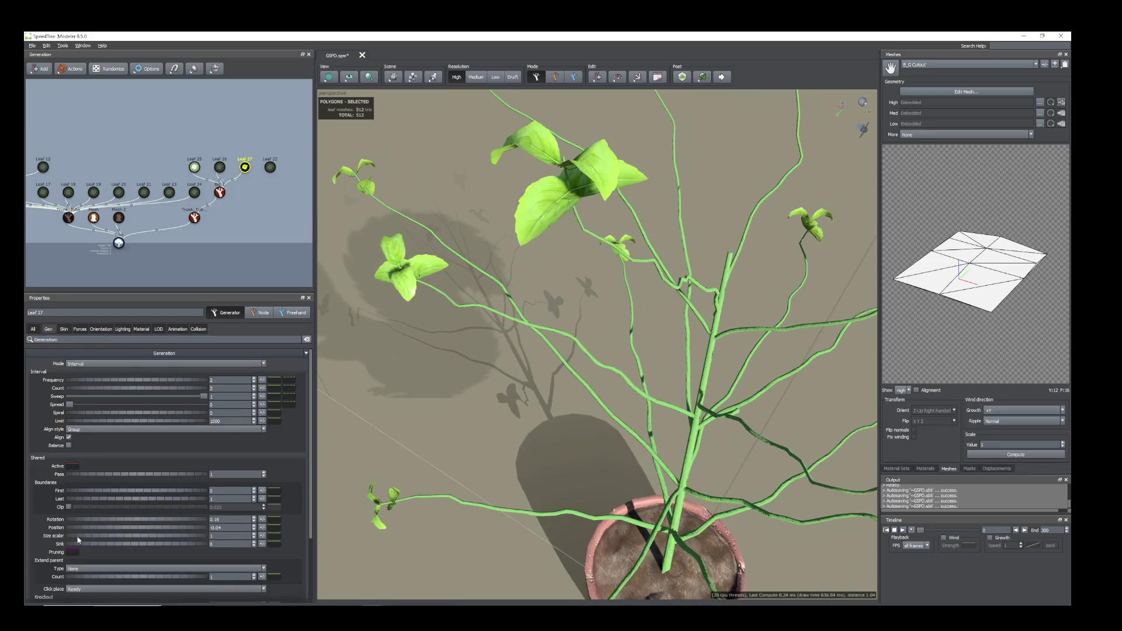
pyautogui.moveTo(80, 544); pyautogui.dragTo(80, 543)
pyautogui.scroll(-6, 531, 436)
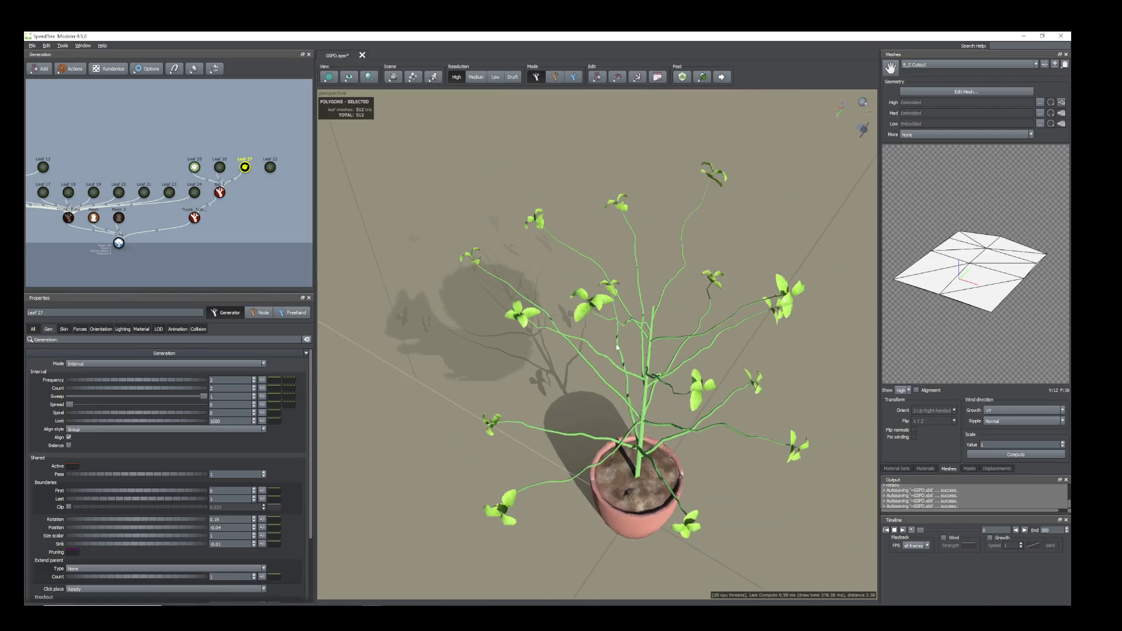
pyautogui.moveTo(597, 319); pyautogui.dragTo(607, 379)
pyautogui.scroll(4, 607, 378)
pyautogui.scroll(-2, 607, 386)
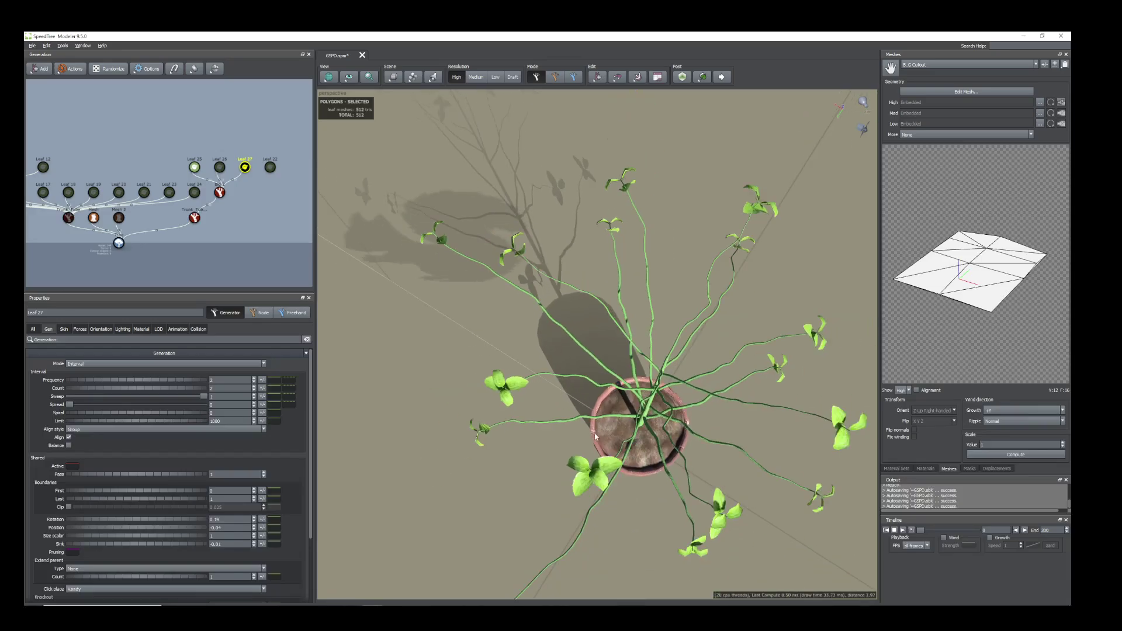
pyautogui.moveTo(607, 447); pyautogui.dragTo(603, 413)
pyautogui.scroll(2, 603, 414)
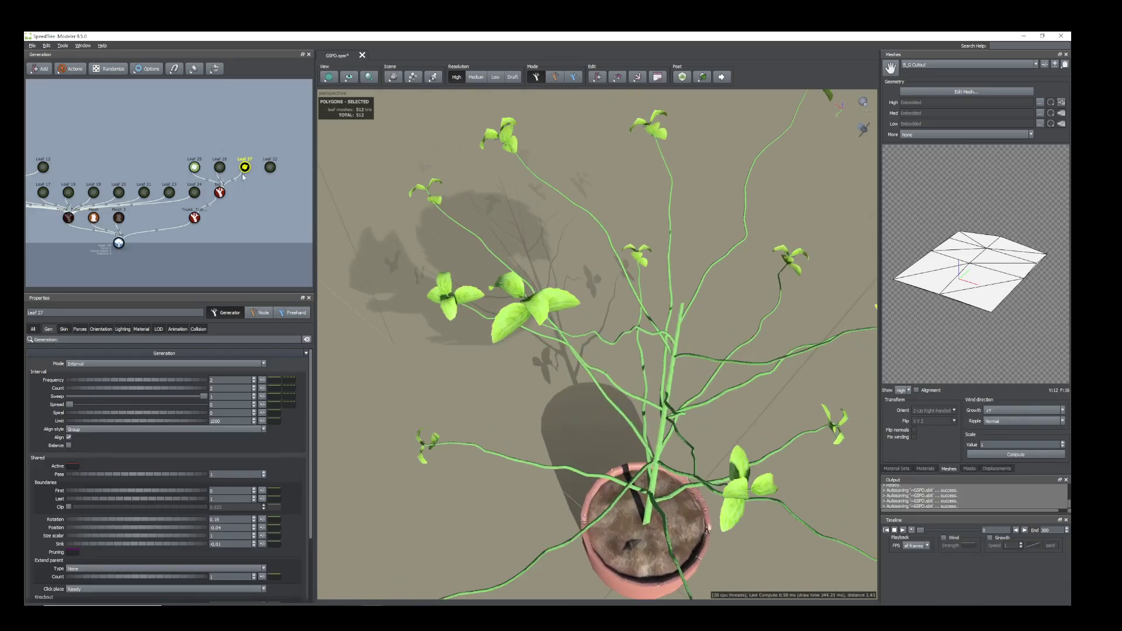
# - Duplicate the new leaf generator and connect the copy to the same branch generator
pyautogui.rightClick(242, 174)
pyautogui.click(285, 377)
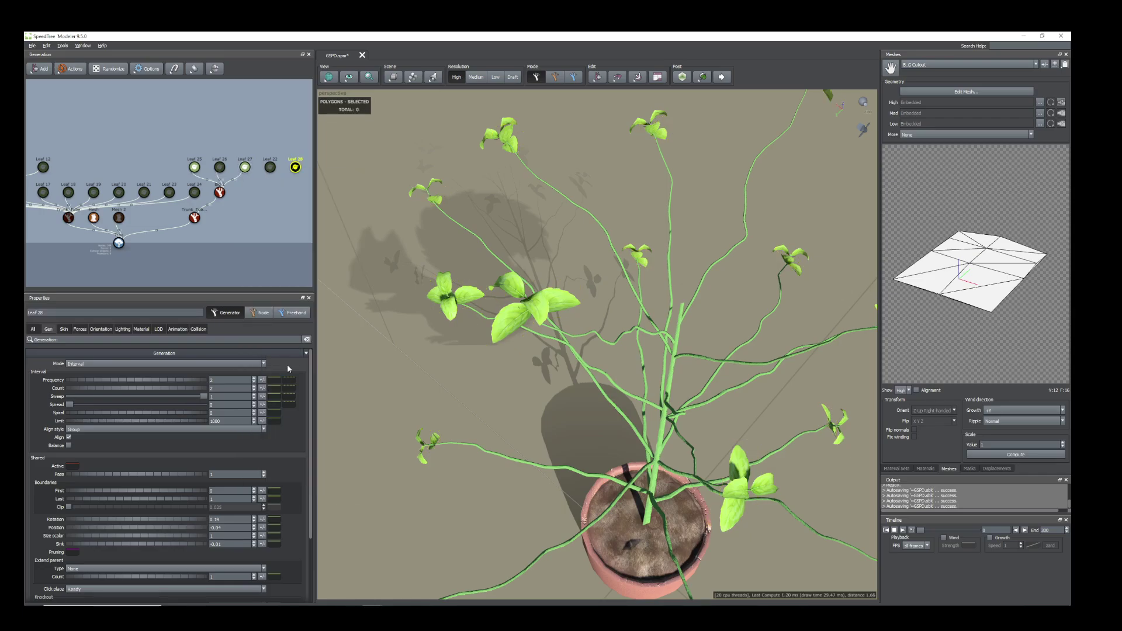
pyautogui.moveTo(296, 171); pyautogui.dragTo(223, 194)
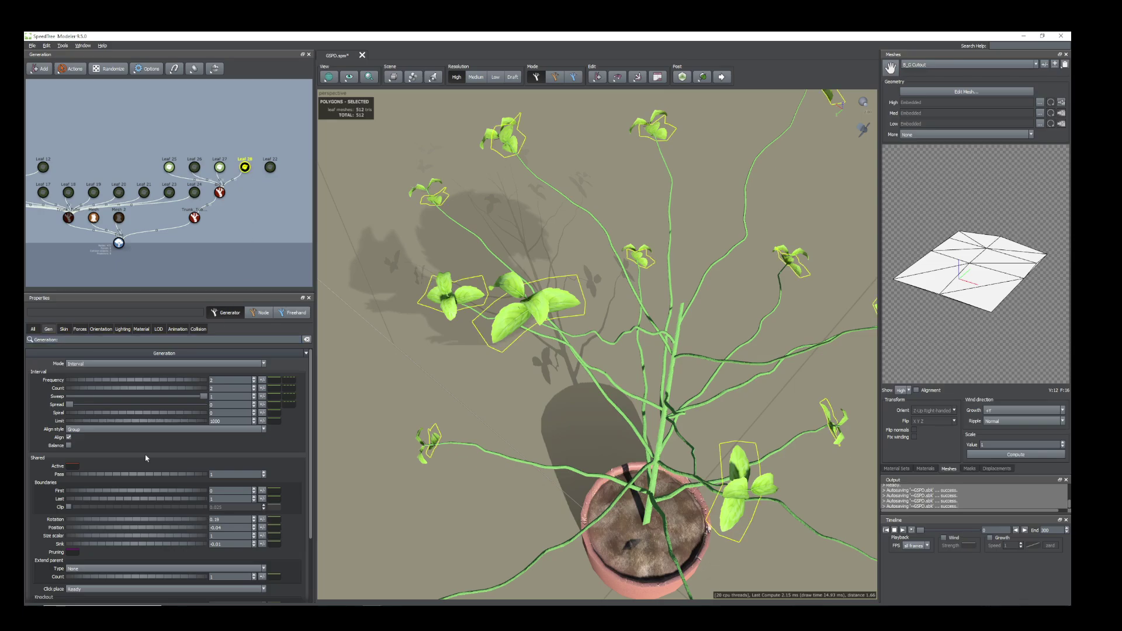
# - Rotate the copied leaves to about 0.39 and raise the end of their position curve along the parent
pyautogui.moveTo(87, 522); pyautogui.dragTo(95, 523)
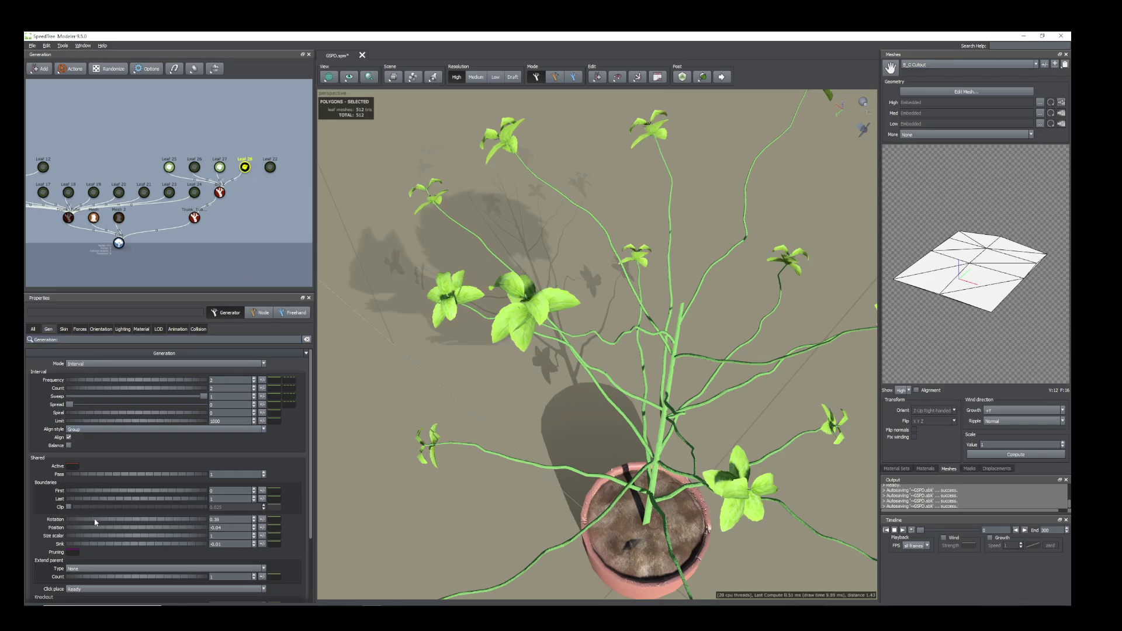
pyautogui.click(279, 528)
pyautogui.moveTo(483, 491); pyautogui.dragTo(390, 447)
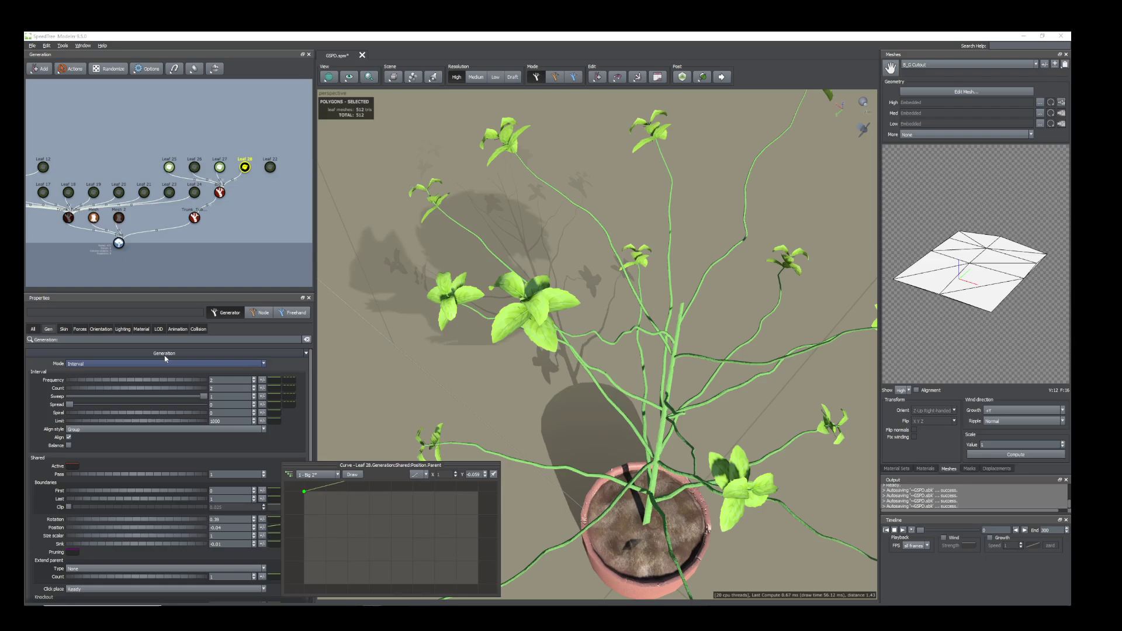
# - Raise the end of the leaf size's parent curve slightly above its start
pyautogui.click(64, 332)
pyautogui.click(274, 377)
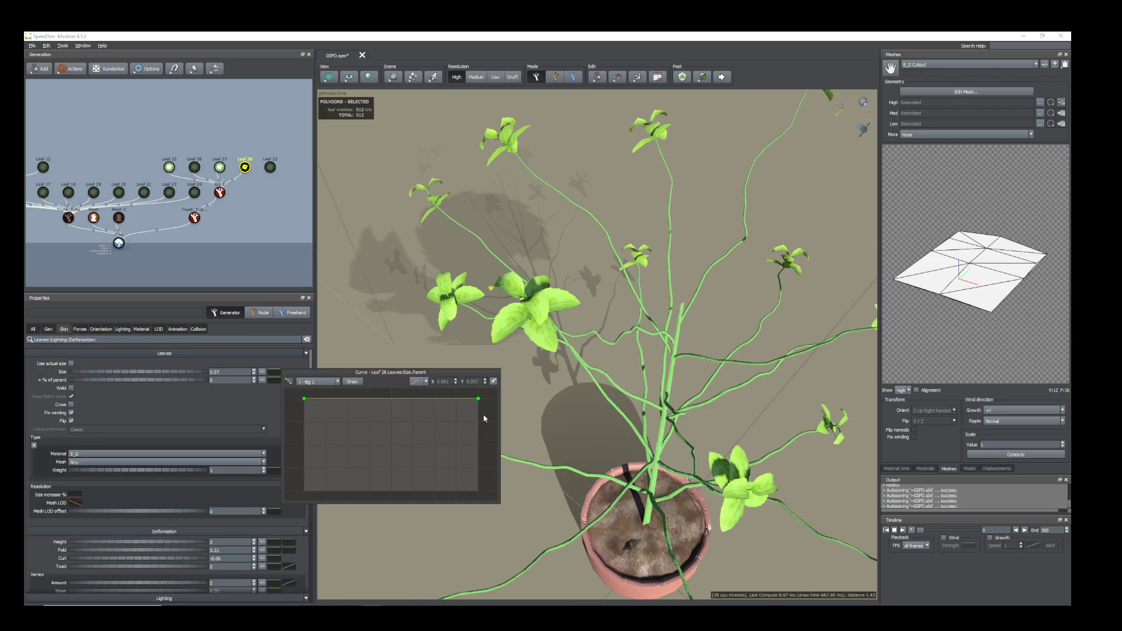
pyautogui.moveTo(478, 401); pyautogui.dragTo(478, 392)
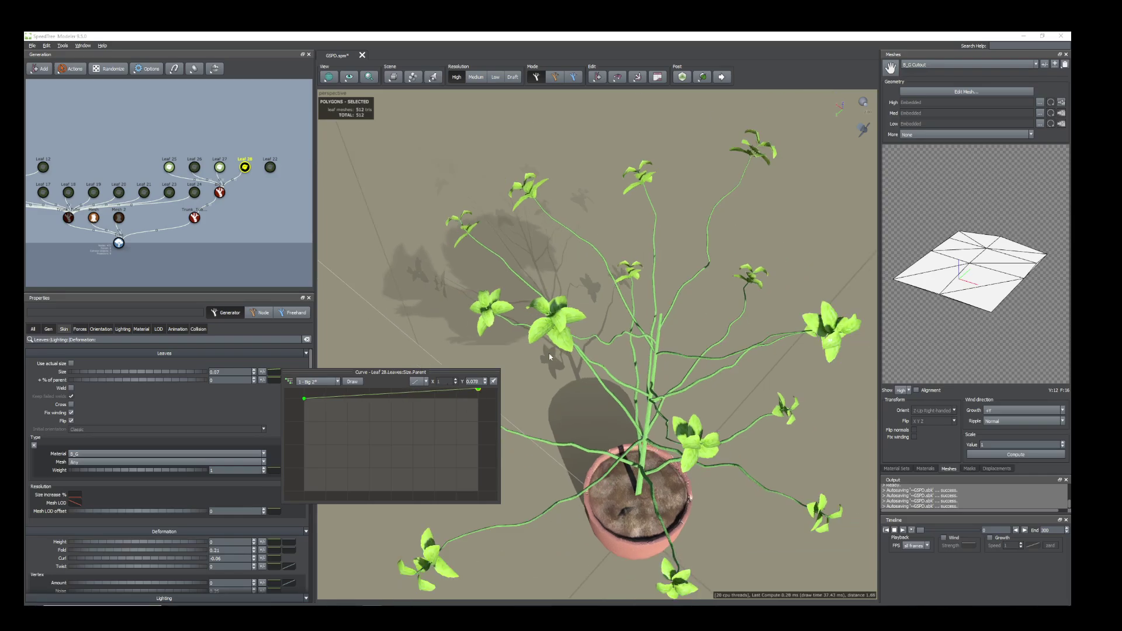
# - Duplicate the adjusted leaf generator to add another leaf pair on the same branch generator
pyautogui.click(232, 173)
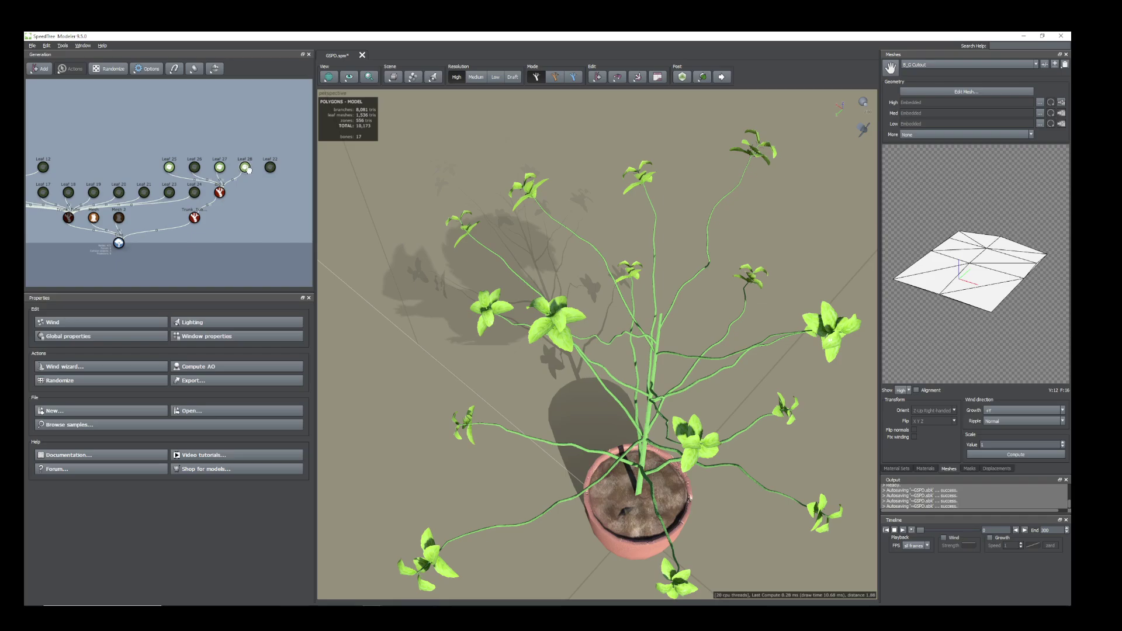
pyautogui.rightClick(247, 167)
pyautogui.click(285, 371)
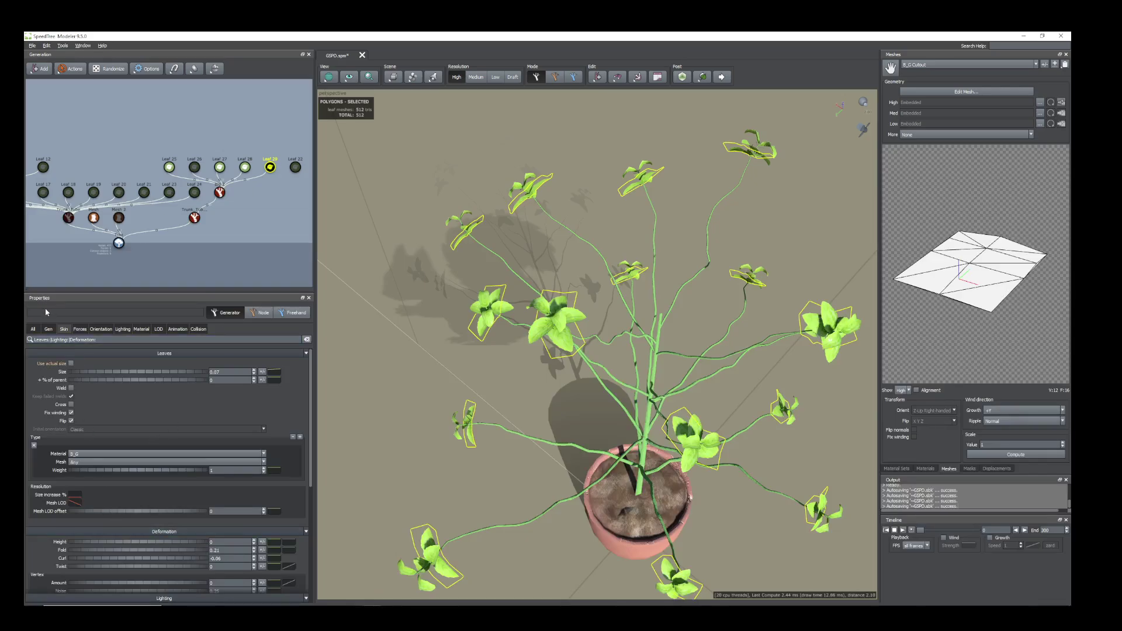
# - Raise the end of the new leaf pair's position curve and set its rotation to about 0.62
pyautogui.click(48, 329)
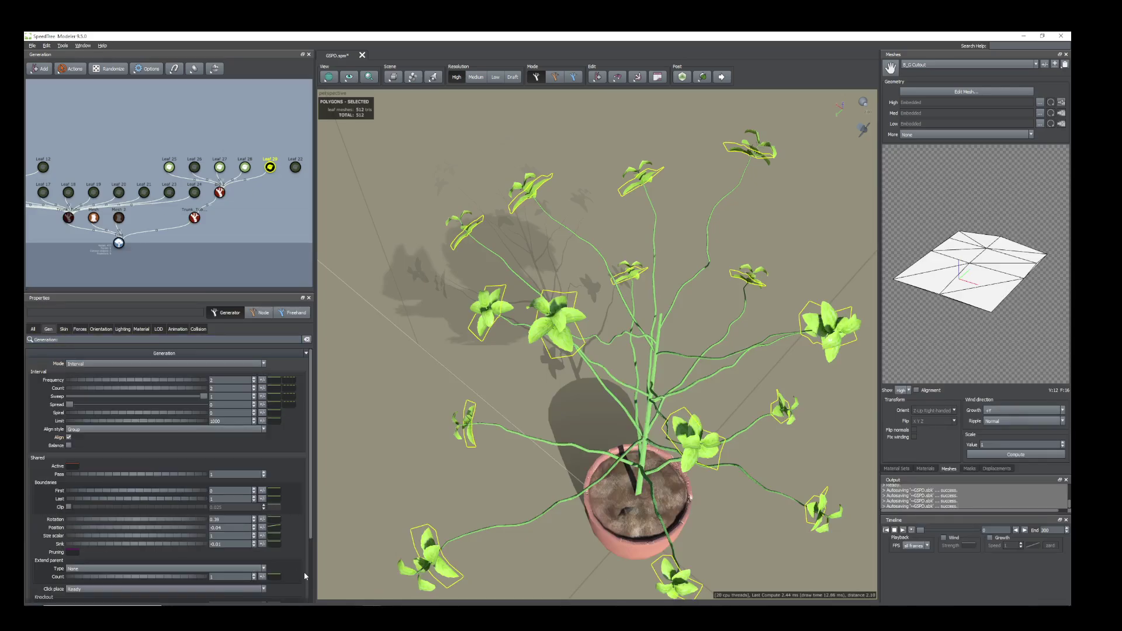
pyautogui.click(274, 528)
pyautogui.moveTo(476, 495); pyautogui.dragTo(426, 447)
pyautogui.moveTo(101, 521); pyautogui.dragTo(112, 523)
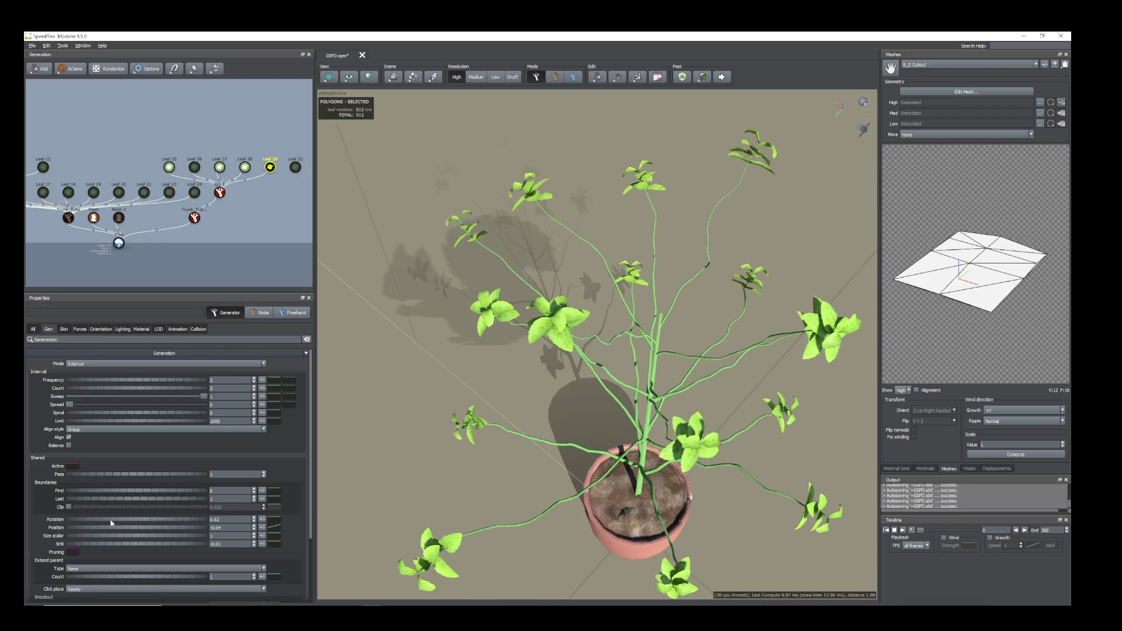
# - Inspect the leaf clusters up close and slightly increase the new leaf pair's size
pyautogui.scroll(5, 503, 369)
pyautogui.moveTo(503, 368); pyautogui.dragTo(523, 385)
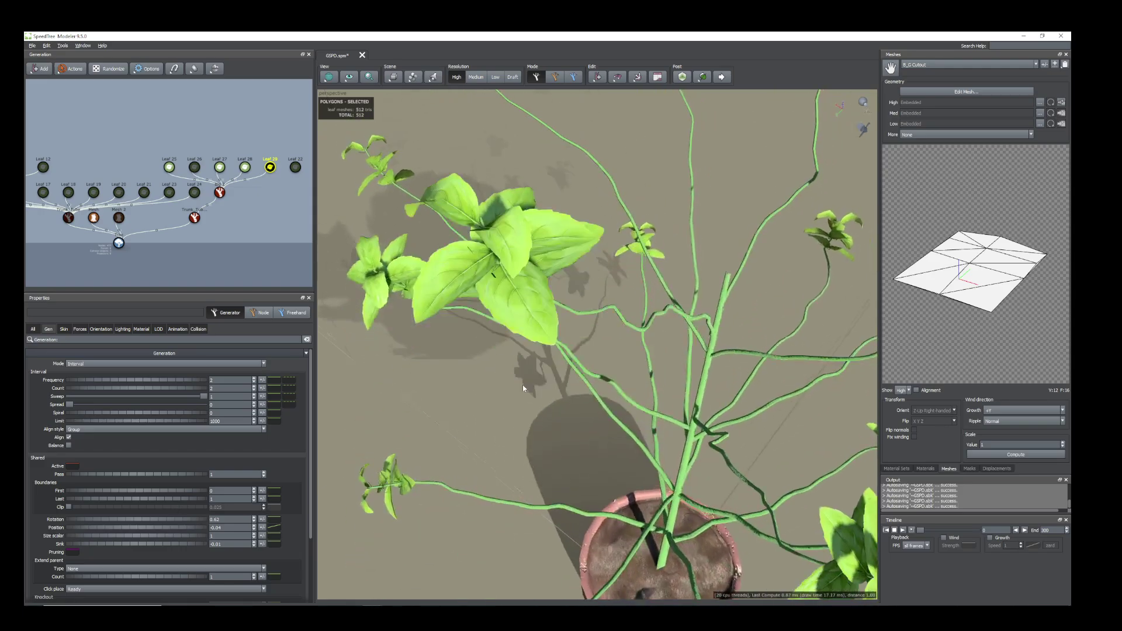
pyautogui.scroll(-3, 519, 385)
pyautogui.click(64, 329)
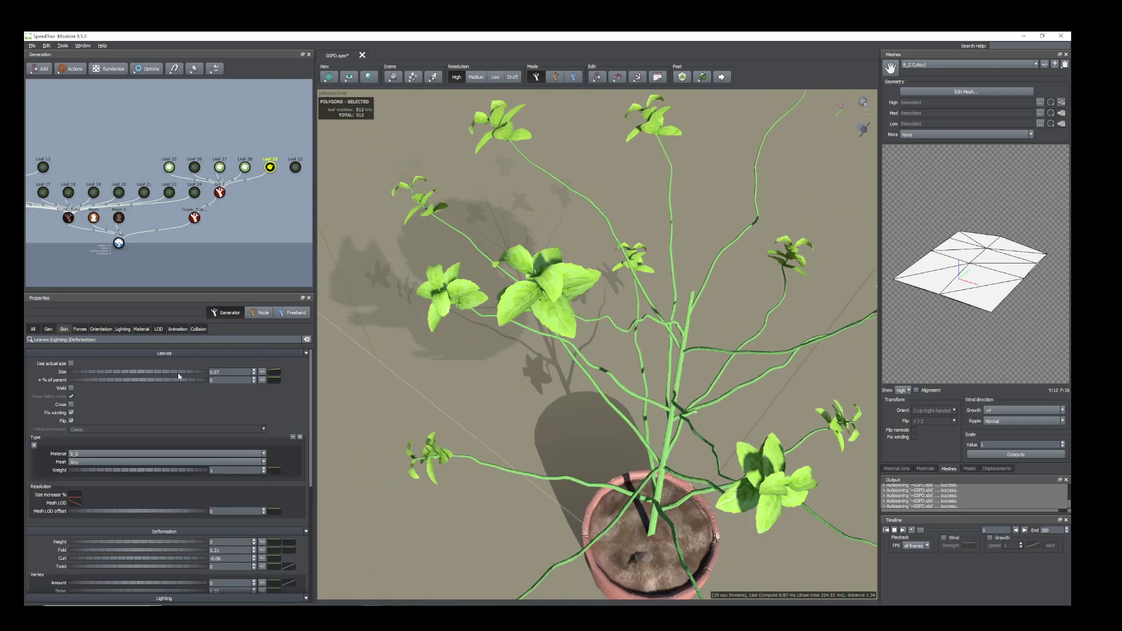
pyautogui.moveTo(174, 373); pyautogui.dragTo(175, 374)
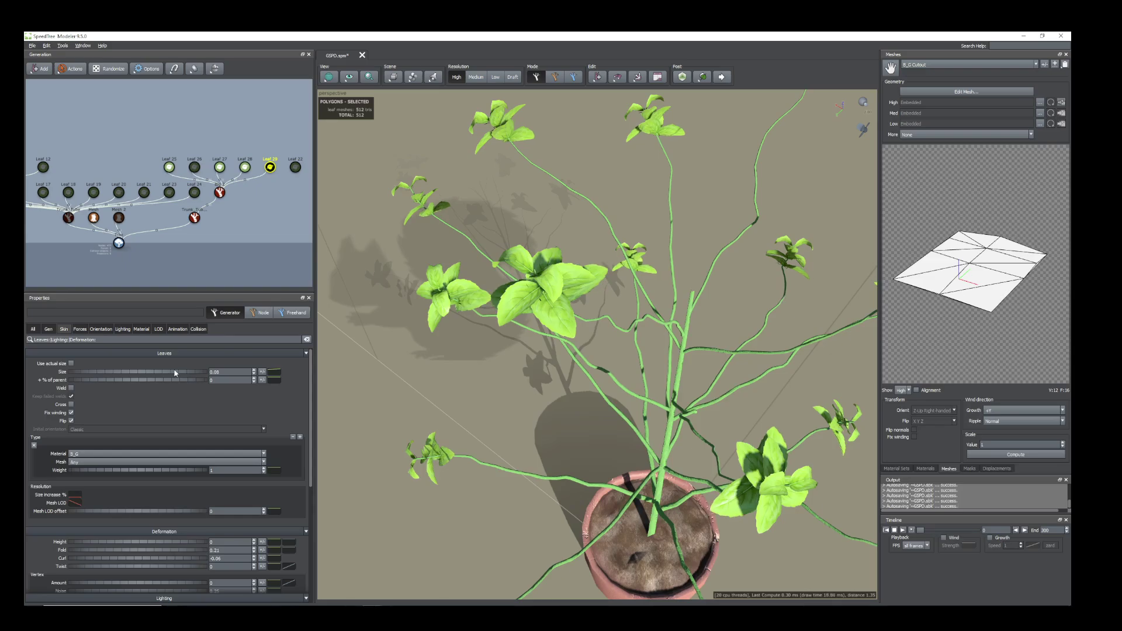
# - Adjust the new leaf pair's deformation to a fold of about 0.35 and a curl of about -0.15
pyautogui.moveTo(561, 304); pyautogui.dragTo(550, 338)
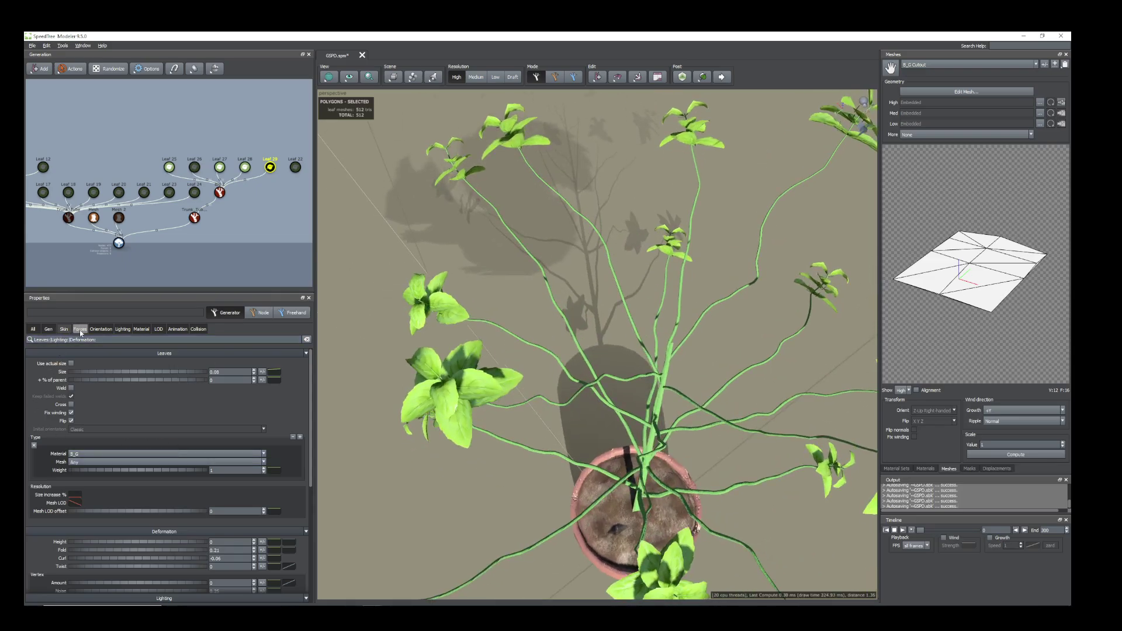
pyautogui.click(98, 329)
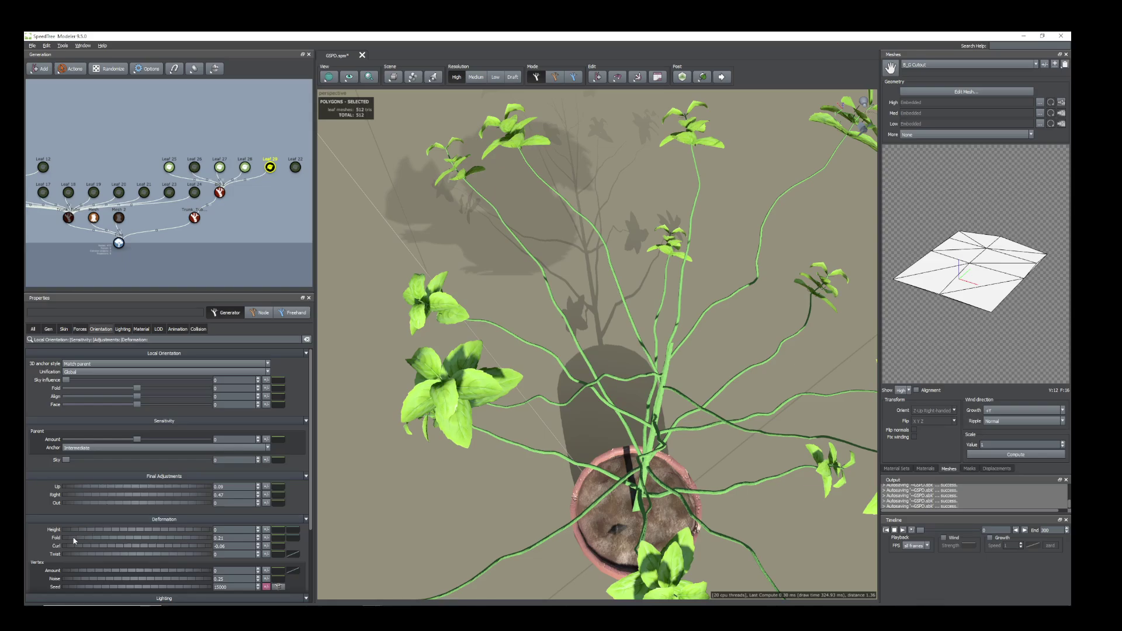
pyautogui.moveTo(74, 541); pyautogui.dragTo(78, 547)
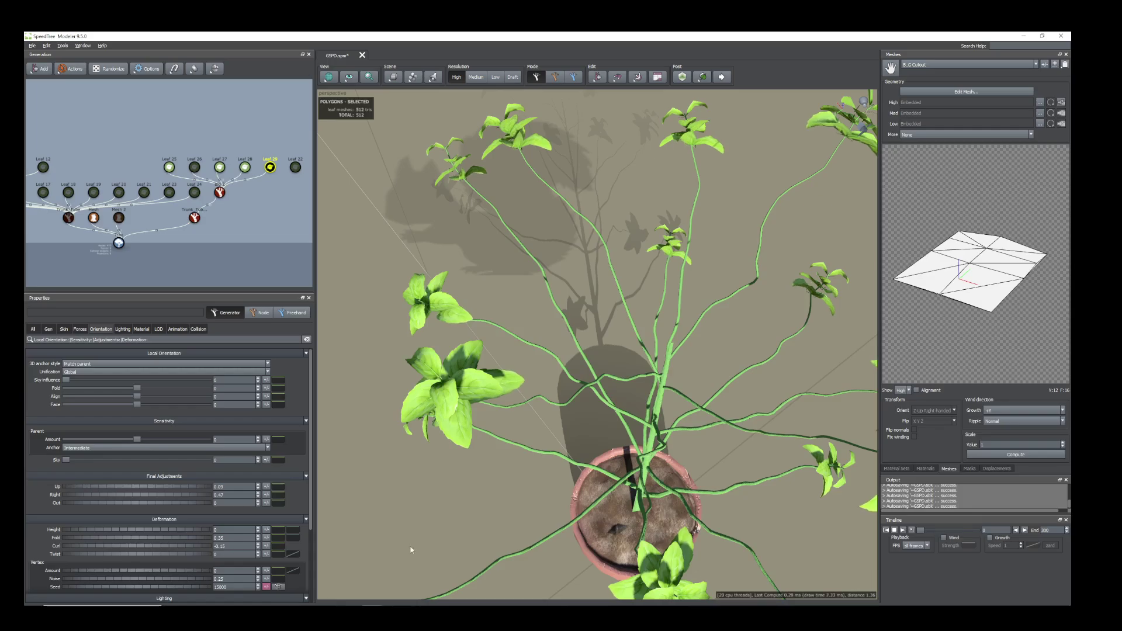
pyautogui.moveTo(410, 550); pyautogui.dragTo(560, 436)
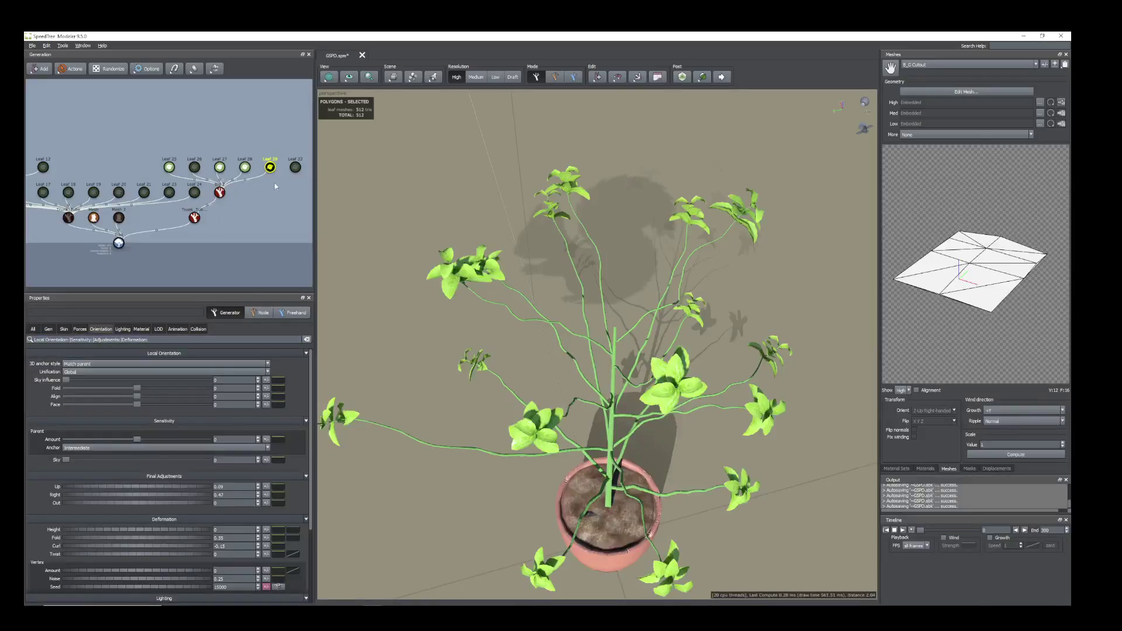
# - Duplicate the folded and curled leaf generator to add one more set of leaves to the branches
pyautogui.moveTo(275, 216); pyautogui.dragTo(249, 215, button='middle')
pyautogui.rightClick(241, 171)
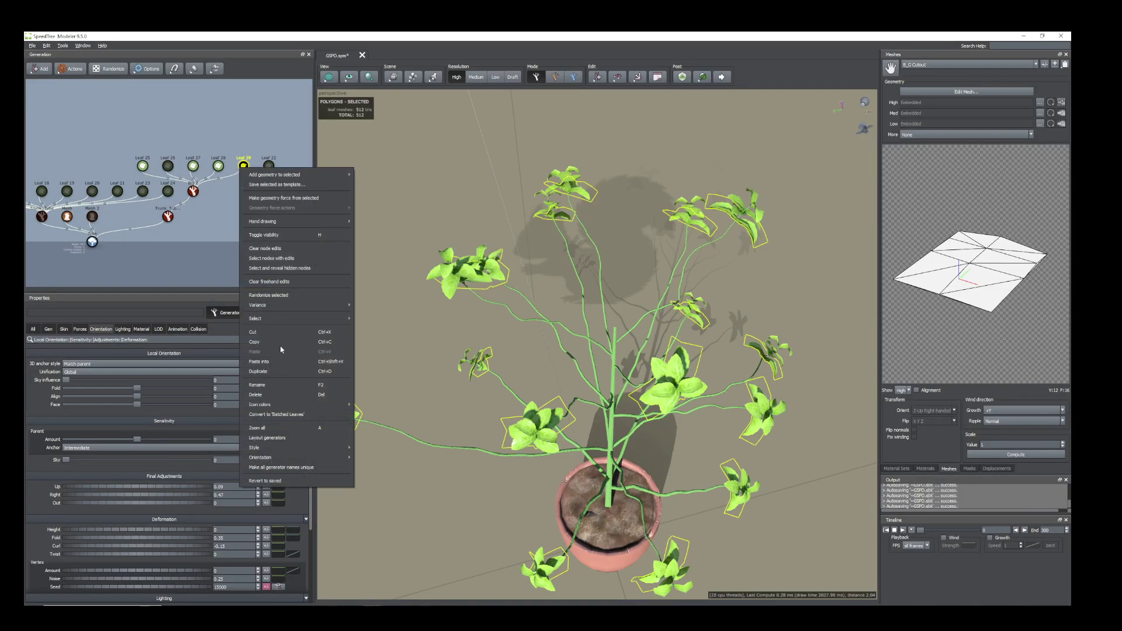
pyautogui.click(283, 370)
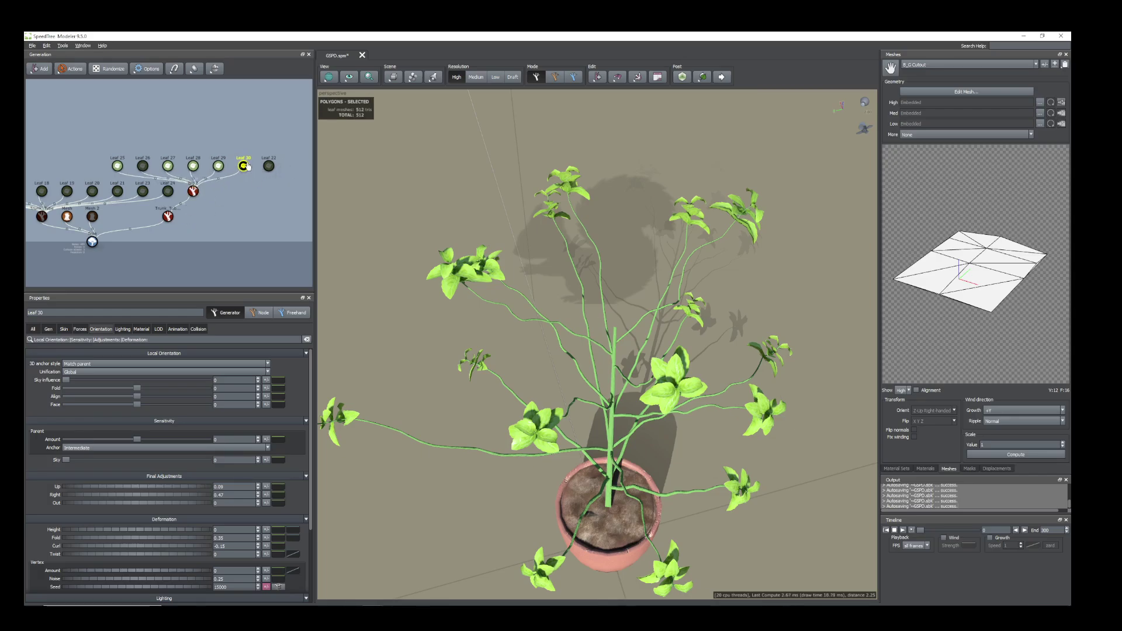
# - Set the newest leaf generator's rotation to about 0.9 and its position to about -0.06
pyautogui.click(49, 329)
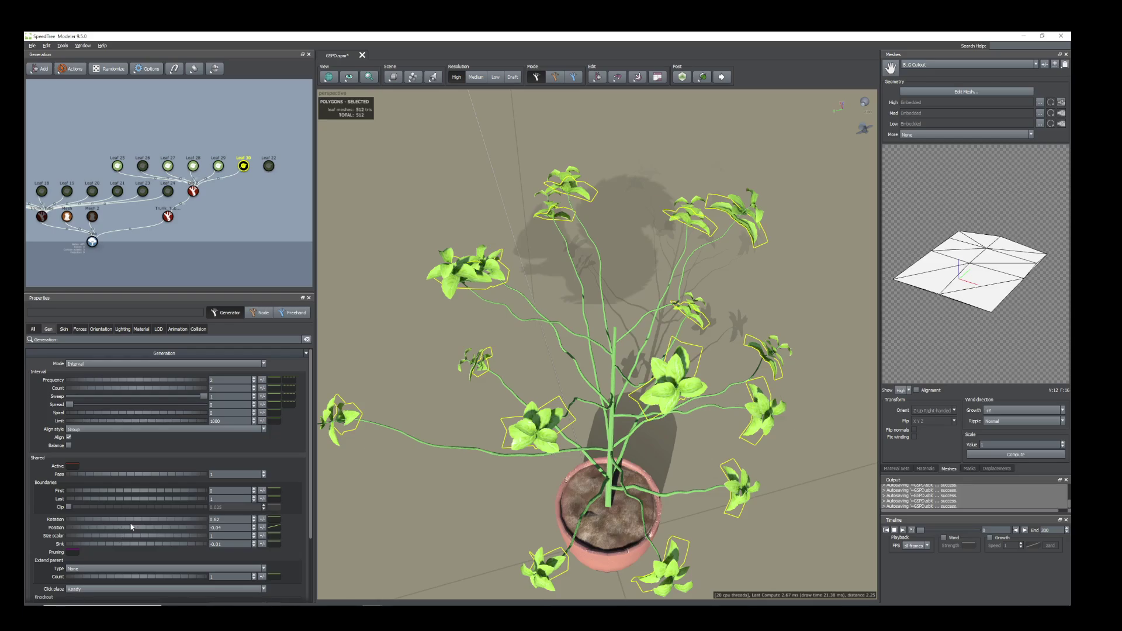
pyautogui.moveTo(130, 531); pyautogui.dragTo(101, 520)
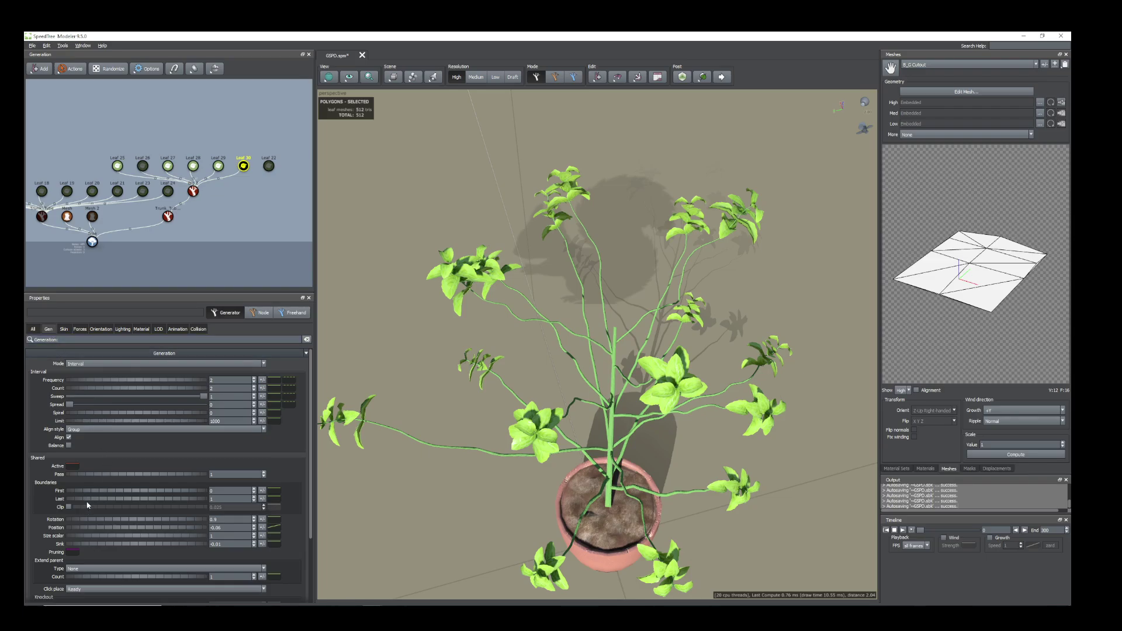
pyautogui.moveTo(421, 373); pyautogui.dragTo(398, 372)
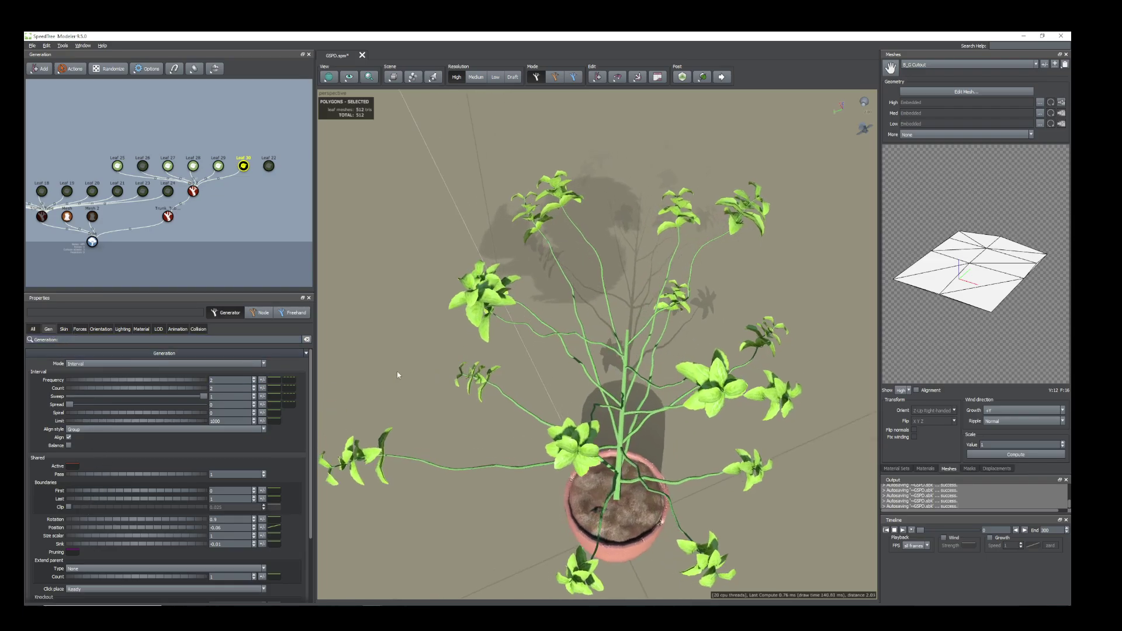
# - Enlarge the newest leaves to a size of about 0.11 and check them from around the plant
pyautogui.click(64, 330)
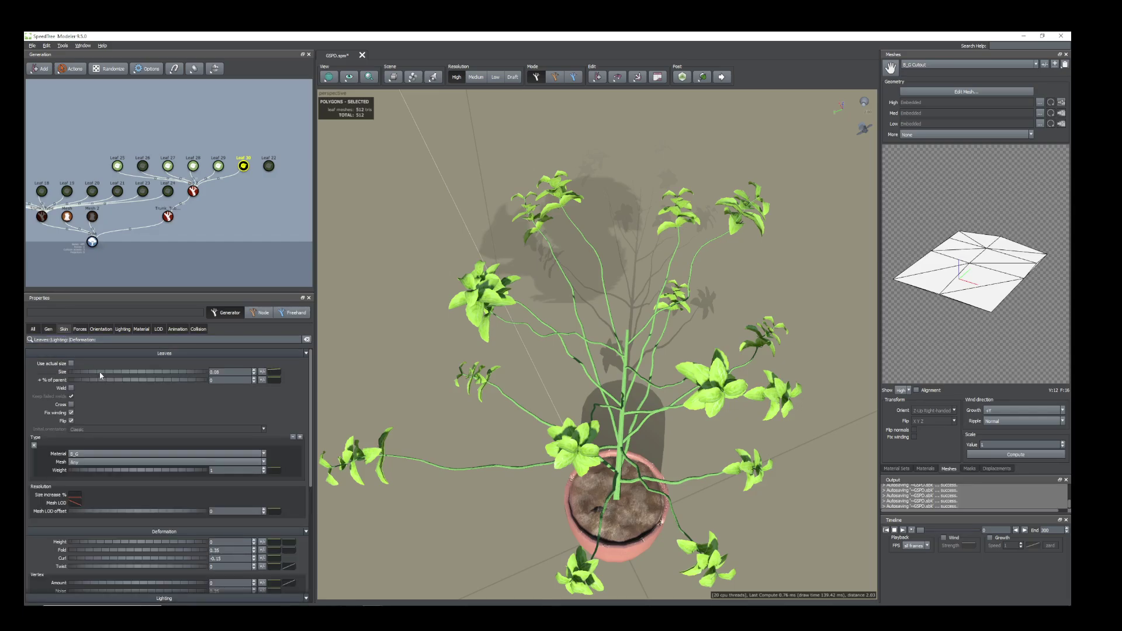
pyautogui.moveTo(100, 376); pyautogui.dragTo(103, 376)
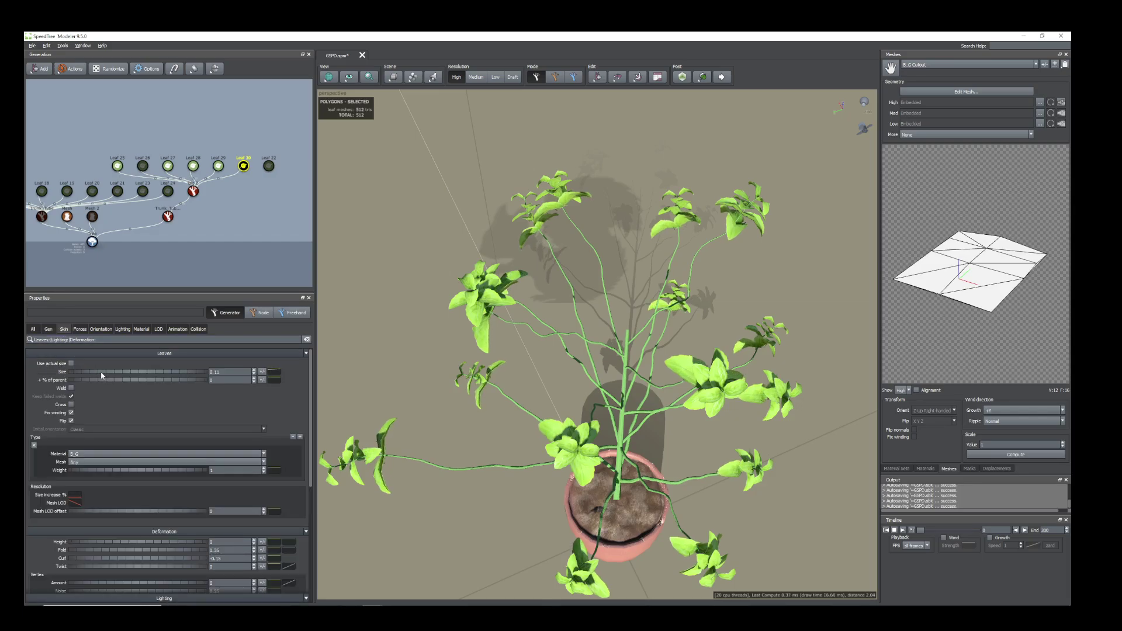
pyautogui.moveTo(422, 425)
pyautogui.mouseDown()
pyautogui.moveTo(434, 424)
pyautogui.moveTo(411, 420)
pyautogui.mouseUp()
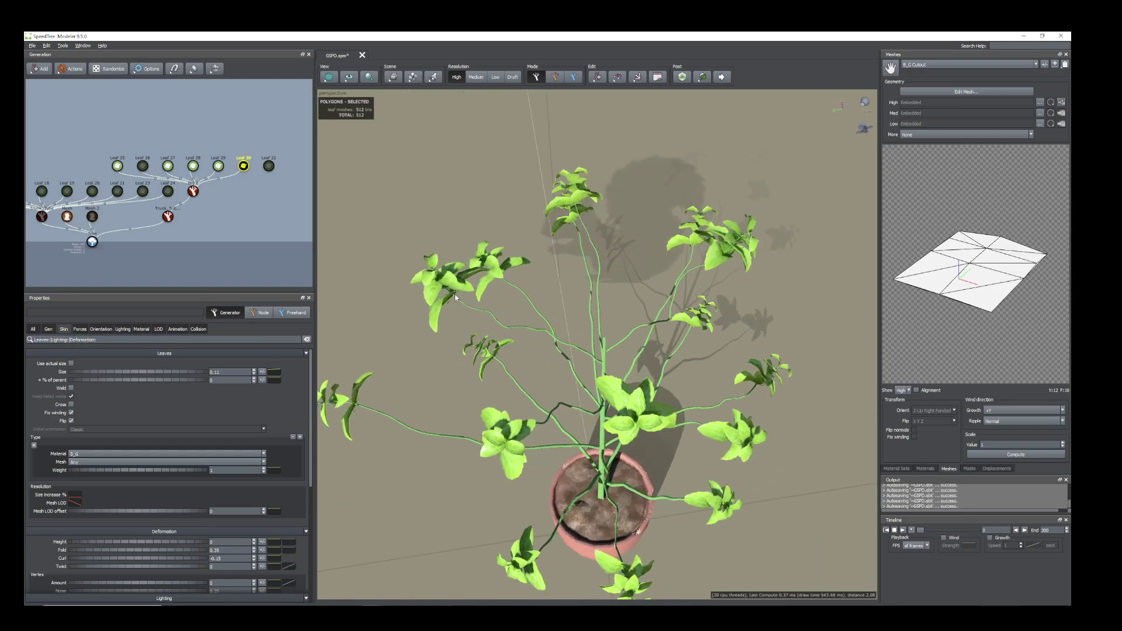
pyautogui.moveTo(642, 346); pyautogui.dragTo(622, 350)
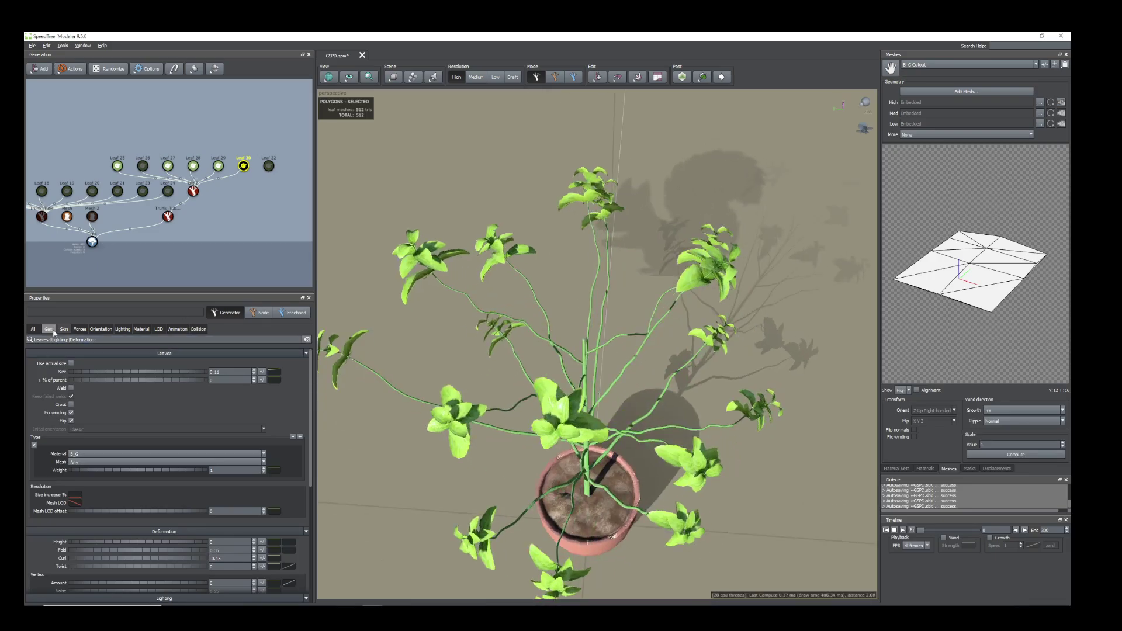
# - Increase the newest leaf generator's frequency to about 84 so leaf pairs fill the branches
pyautogui.click(50, 330)
pyautogui.moveTo(89, 383); pyautogui.dragTo(146, 384)
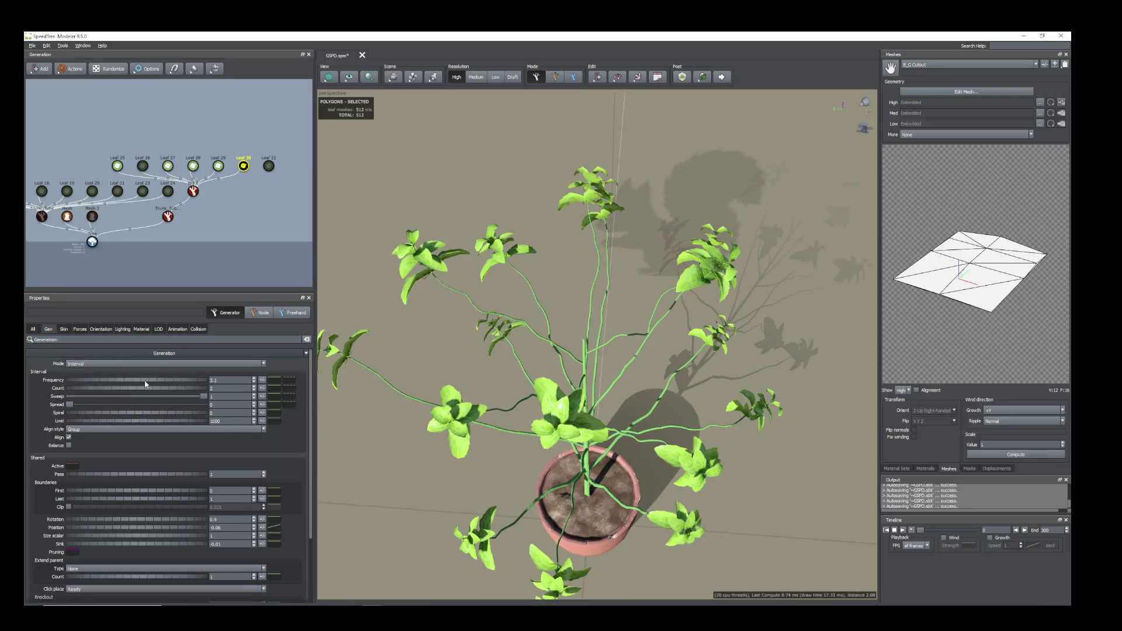
pyautogui.moveTo(383, 380); pyautogui.dragTo(848, 383)
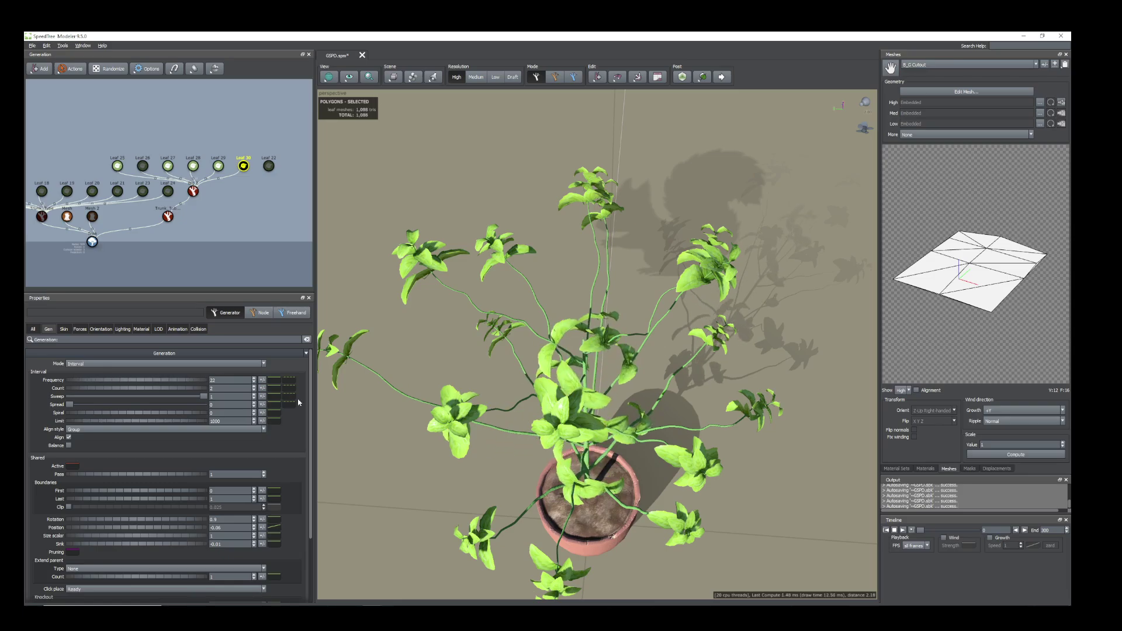
pyautogui.moveTo(94, 383); pyautogui.dragTo(174, 377)
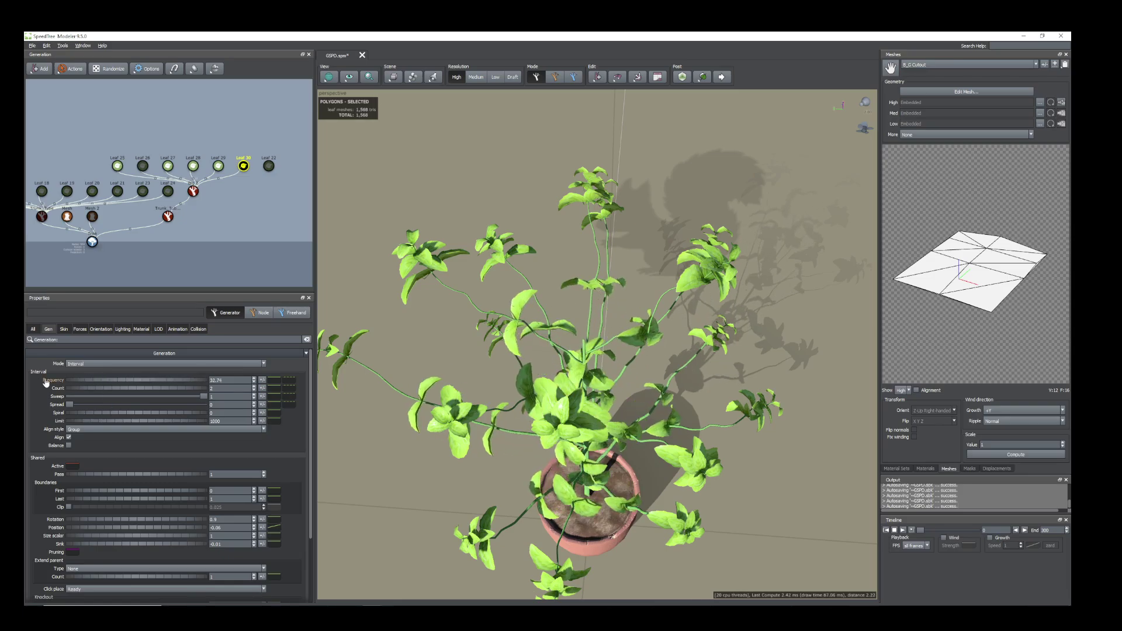
pyautogui.moveTo(74, 382); pyautogui.dragTo(1040, 364)
pyautogui.moveTo(596, 388); pyautogui.dragTo(450, 451)
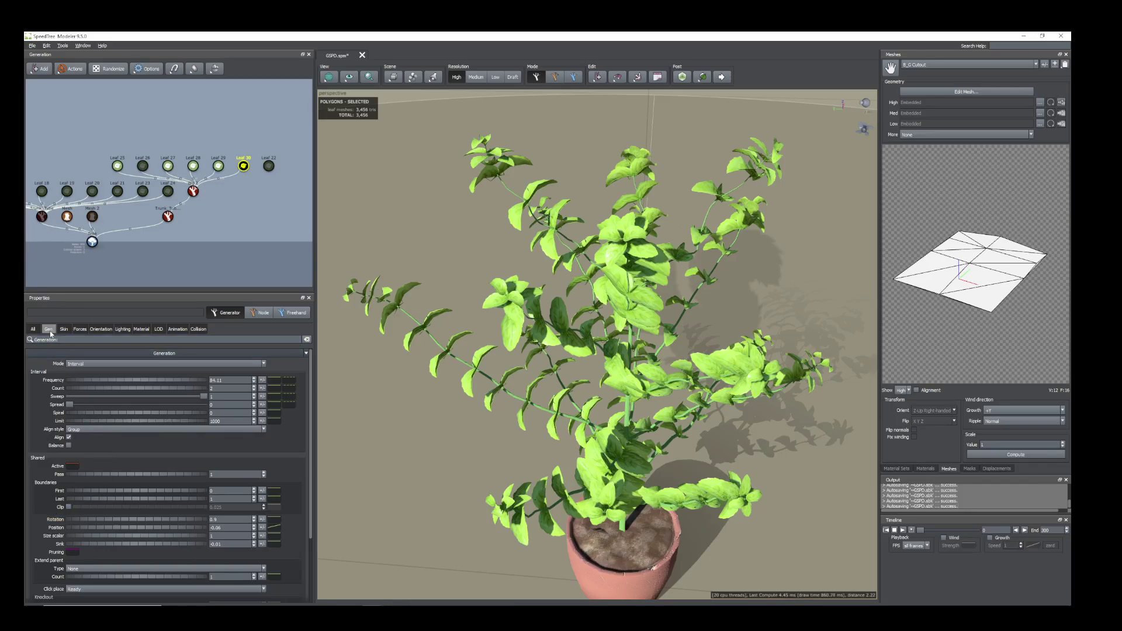
# - Add a point to the size scalar's parent curve and lower its end to about 0.6 so leaves shrink toward the tips
pyautogui.click(274, 538)
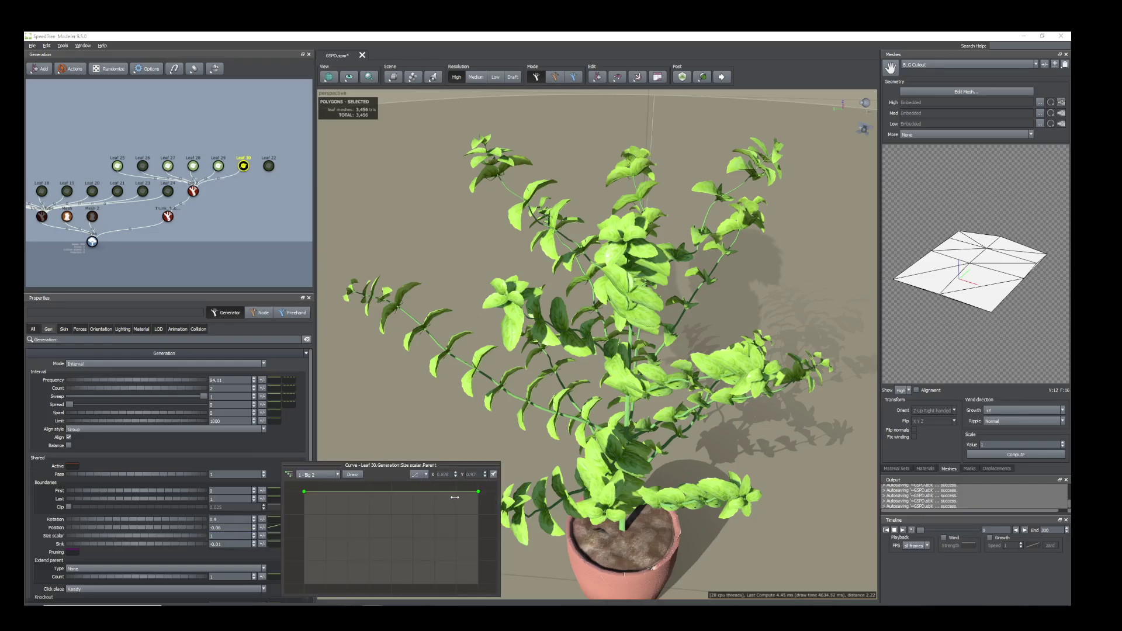
pyautogui.click(365, 492)
pyautogui.moveTo(479, 492); pyautogui.dragTo(479, 527)
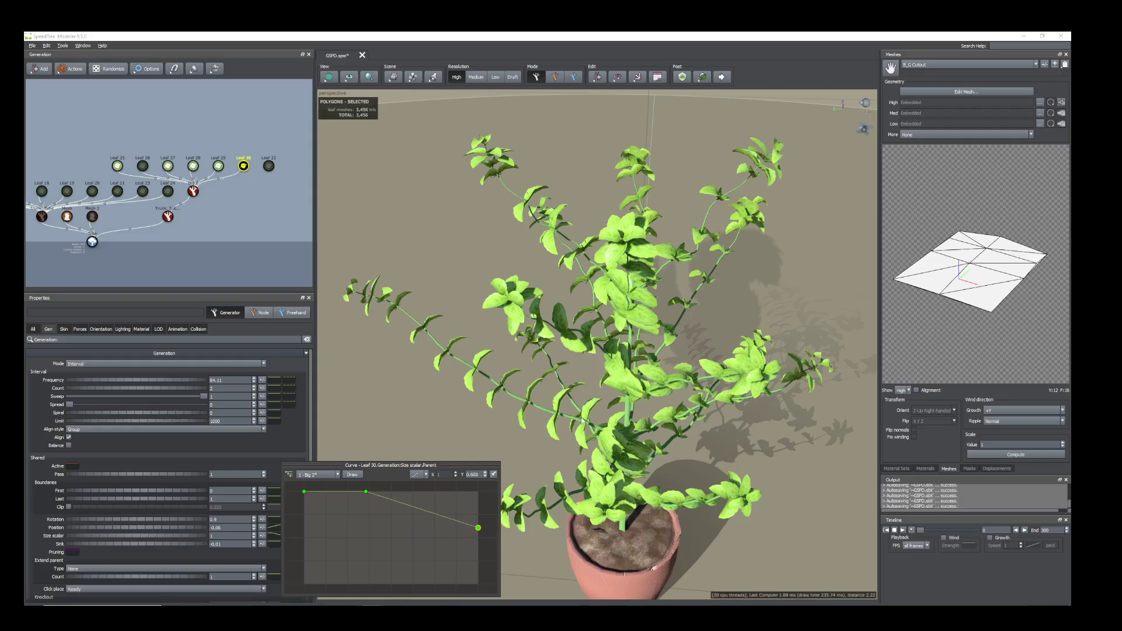
pyautogui.moveTo(504, 468); pyautogui.dragTo(571, 455)
pyautogui.moveTo(571, 455); pyautogui.dragTo(398, 421, button='middle')
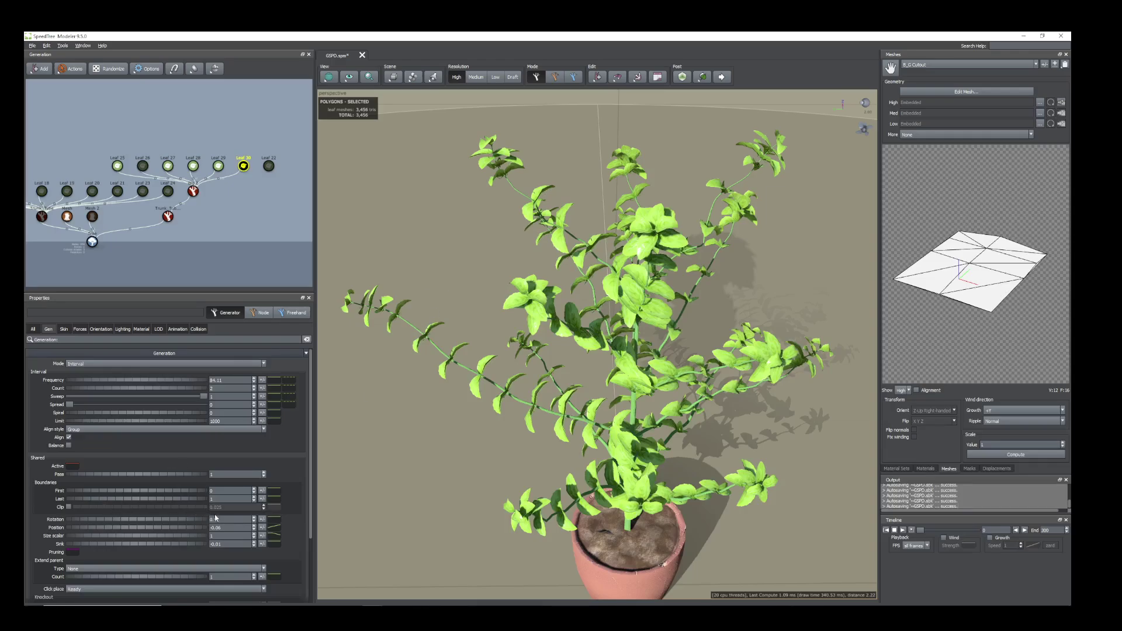
# - Add random variance to the branch leaves' rotation and inspect their distribution from several angles
pyautogui.click(263, 519)
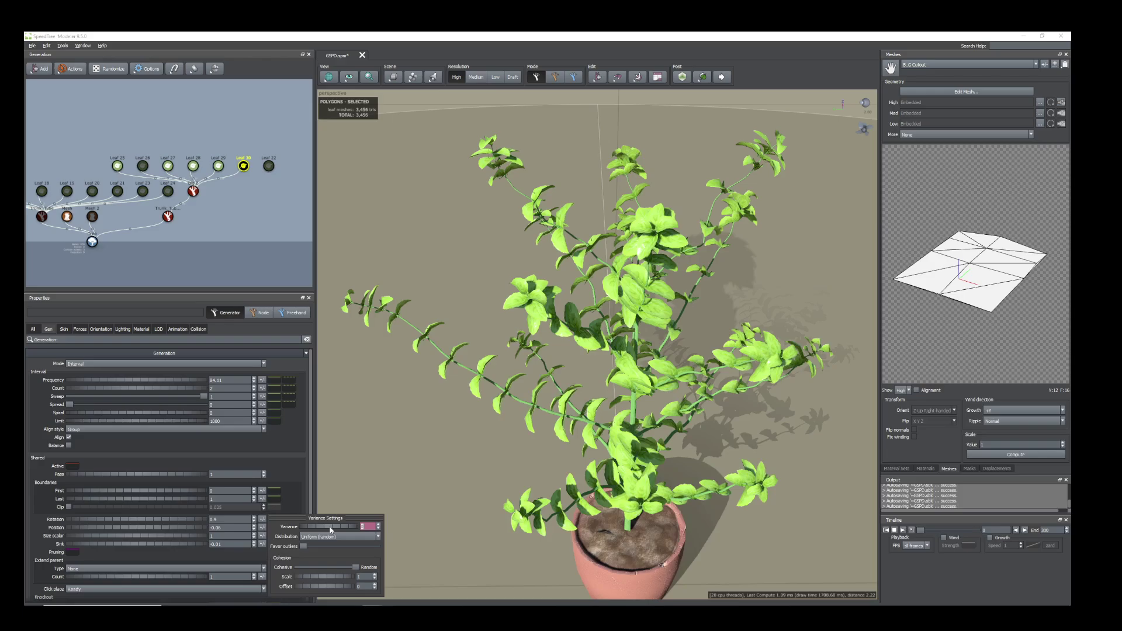
pyautogui.moveTo(331, 529); pyautogui.dragTo(394, 529)
pyautogui.moveTo(485, 398); pyautogui.dragTo(580, 426)
pyautogui.scroll(3, 580, 426)
pyautogui.moveTo(507, 456); pyautogui.dragTo(424, 317)
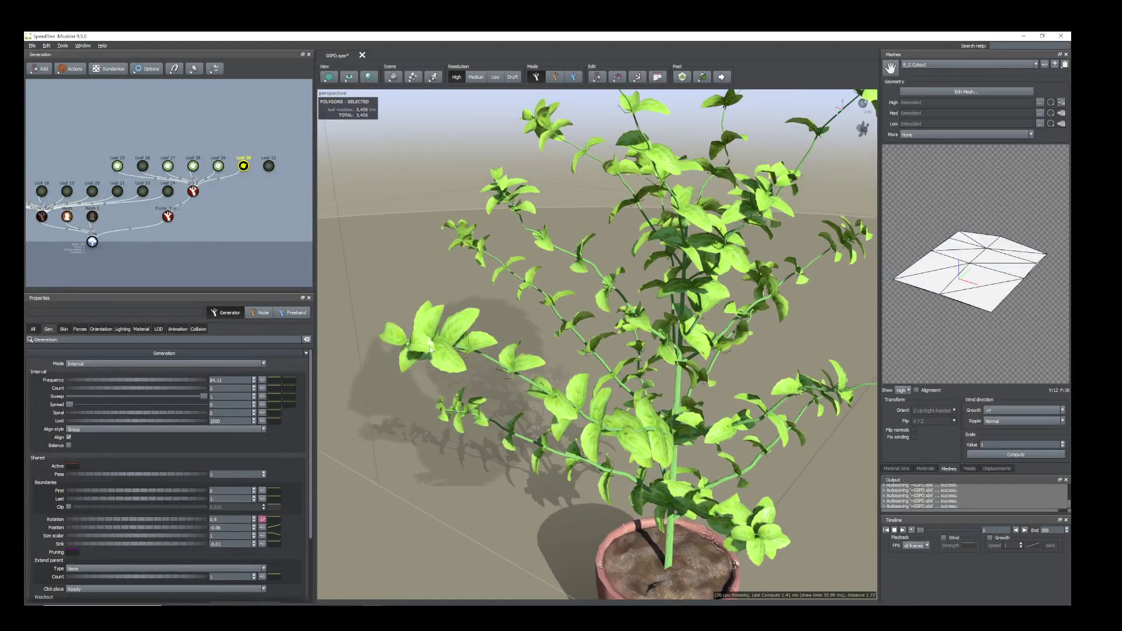
pyautogui.moveTo(491, 366); pyautogui.dragTo(571, 411)
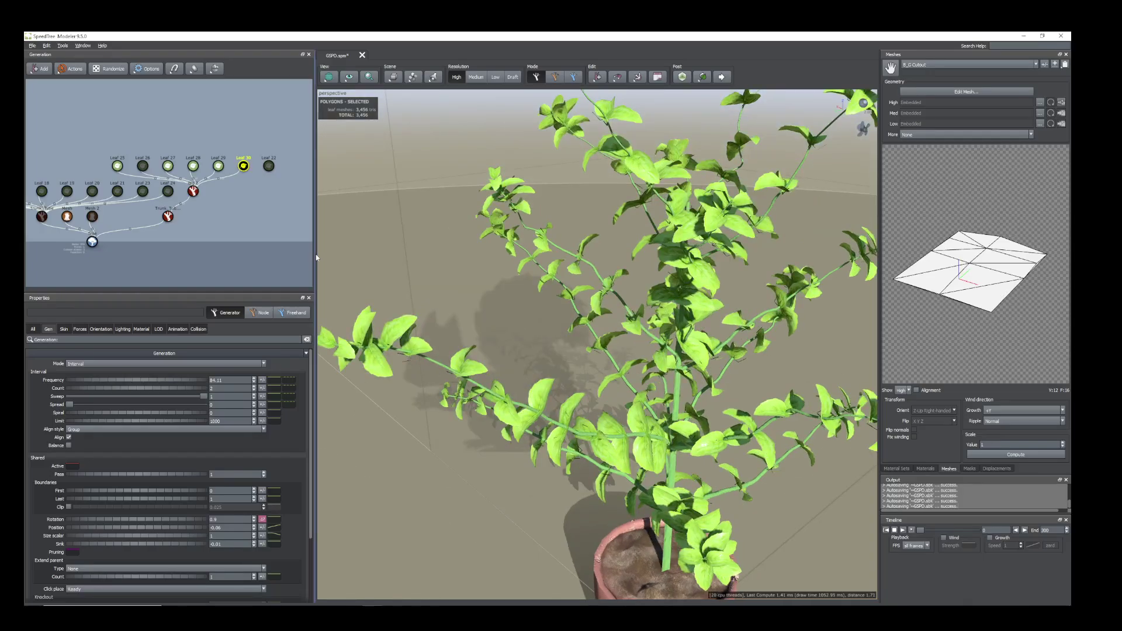
pyautogui.click(244, 167)
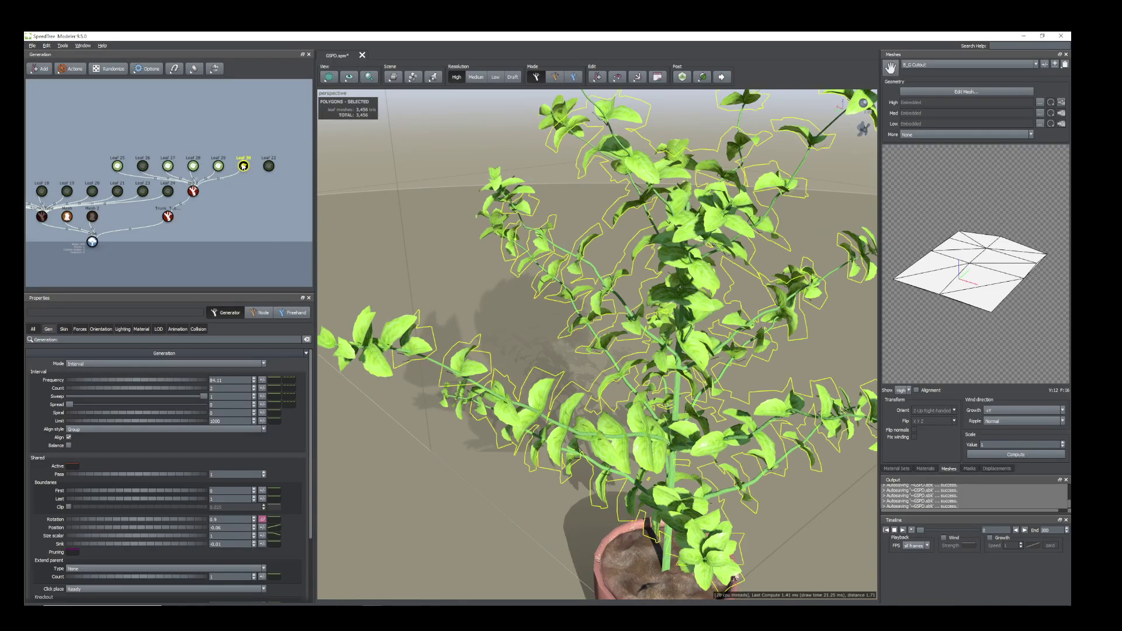
# - Delete the leaf generator that fills the branches, and duplicate the last tip leaf generator onto the branch generator
pyautogui.press('Delete')
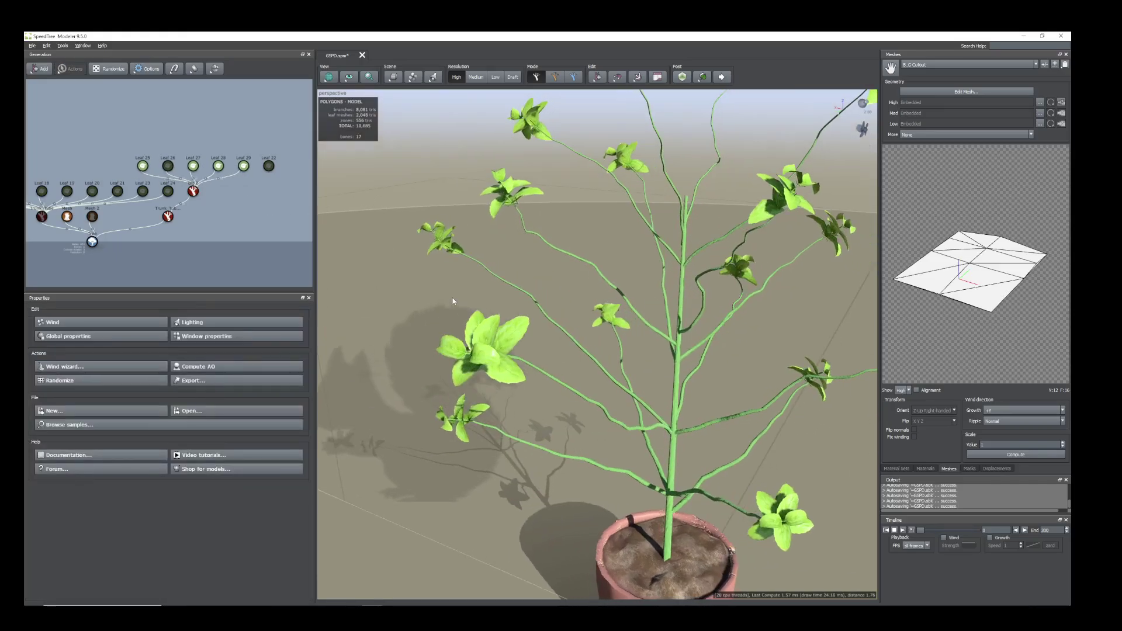
pyautogui.click(245, 168)
pyautogui.rightClick(245, 167)
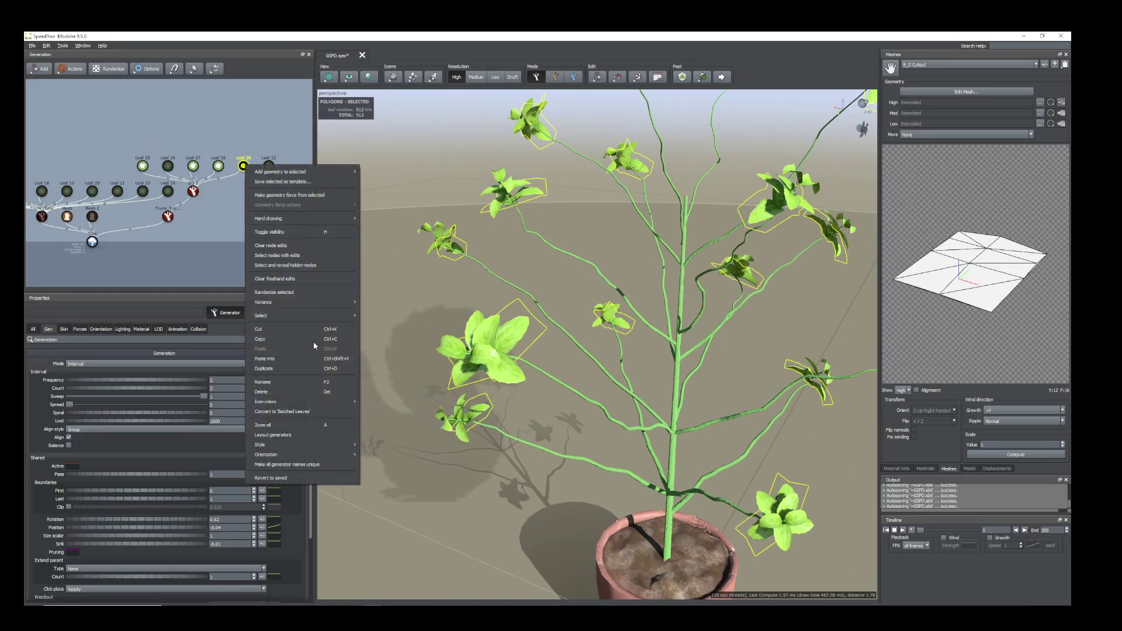
pyautogui.click(269, 369)
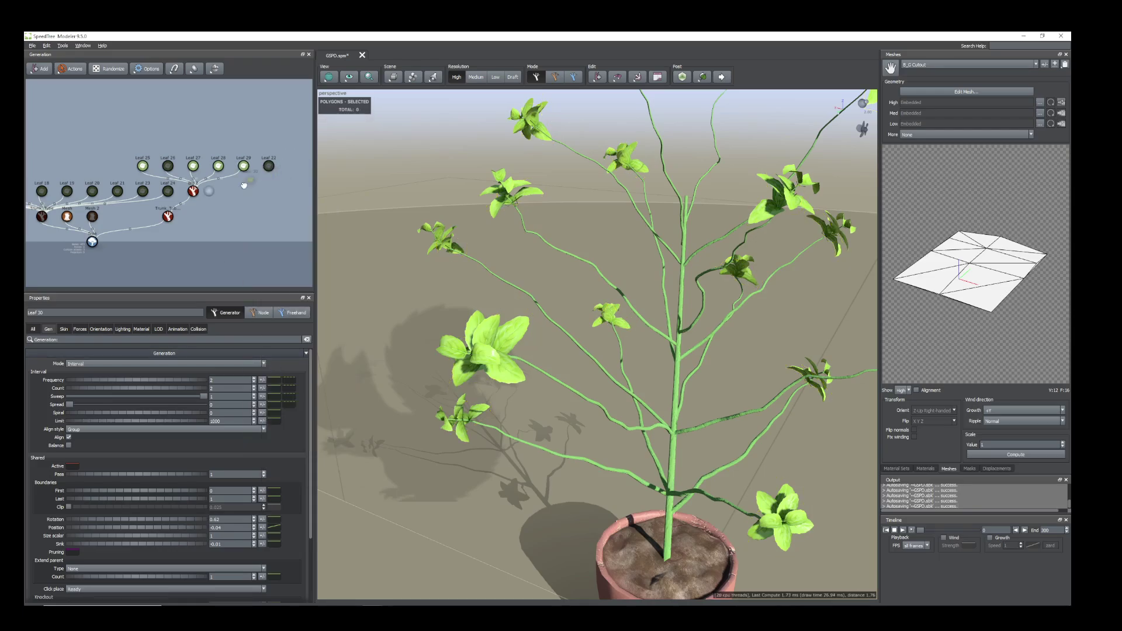
pyautogui.click(199, 195)
pyautogui.click(241, 170)
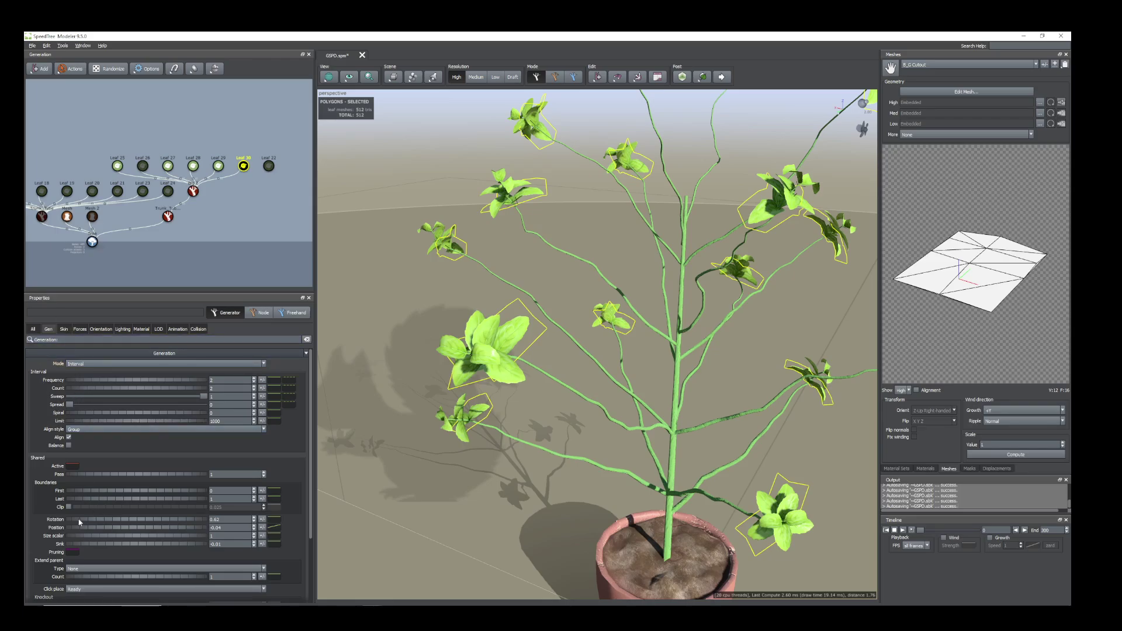
# - Set the duplicated leaves' position to about -0.06, turn them with rotation, and enlarge their size to about 0.11
pyautogui.moveTo(80, 522); pyautogui.dragTo(74, 532)
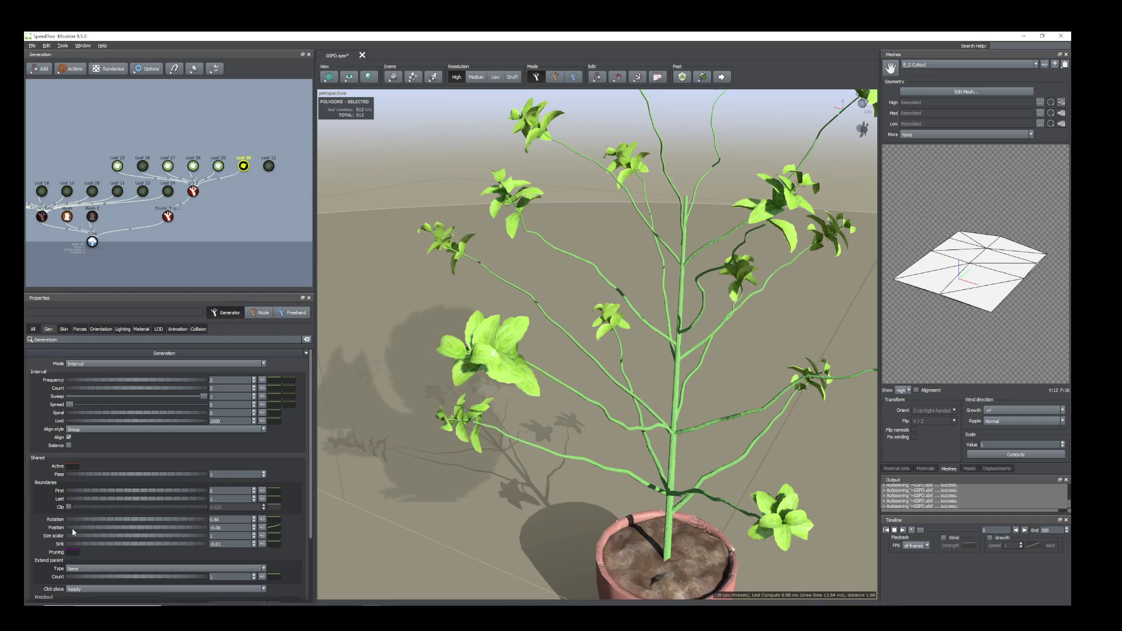
pyautogui.click(62, 329)
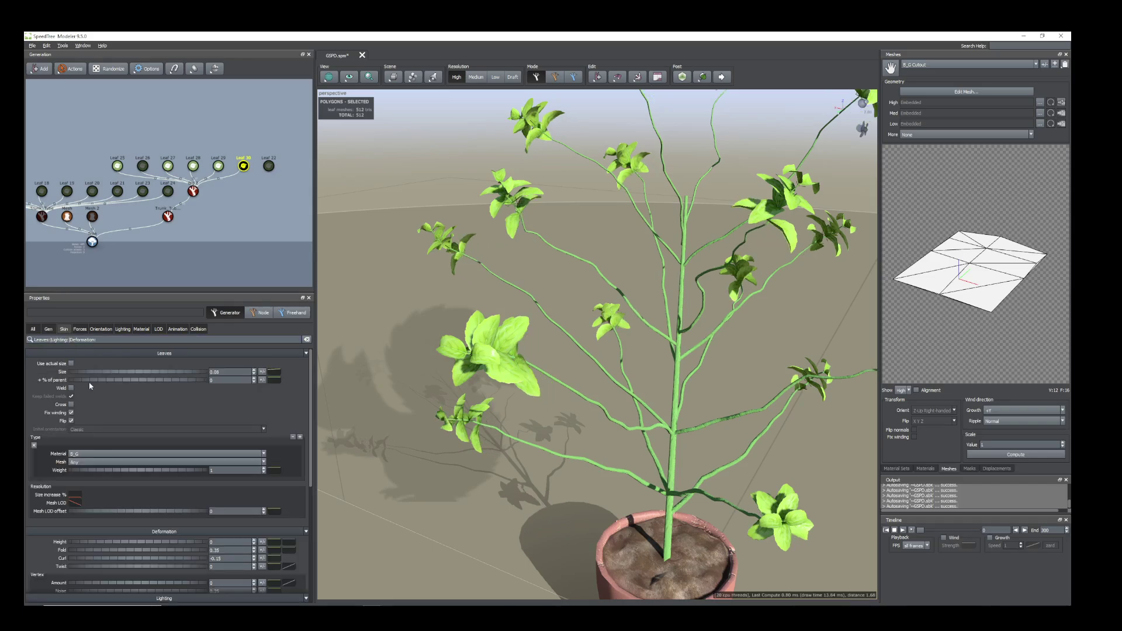
pyautogui.moveTo(83, 373); pyautogui.dragTo(87, 376)
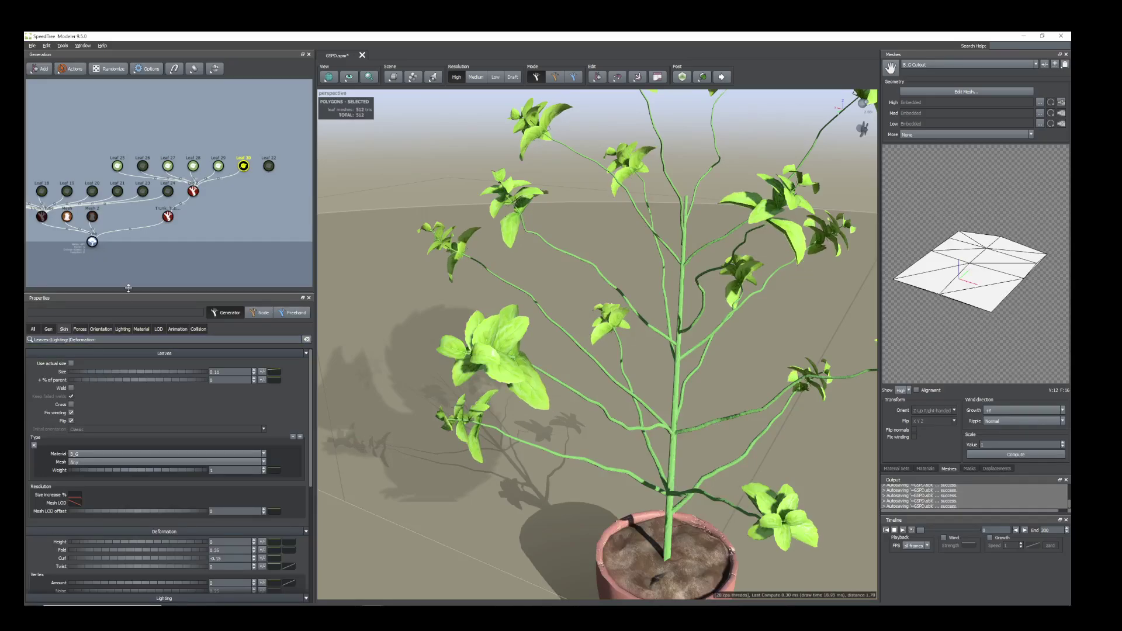
# - Duplicate the 0.11-size leaf generator and attach the copy to the branch generator
pyautogui.rightClick(243, 166)
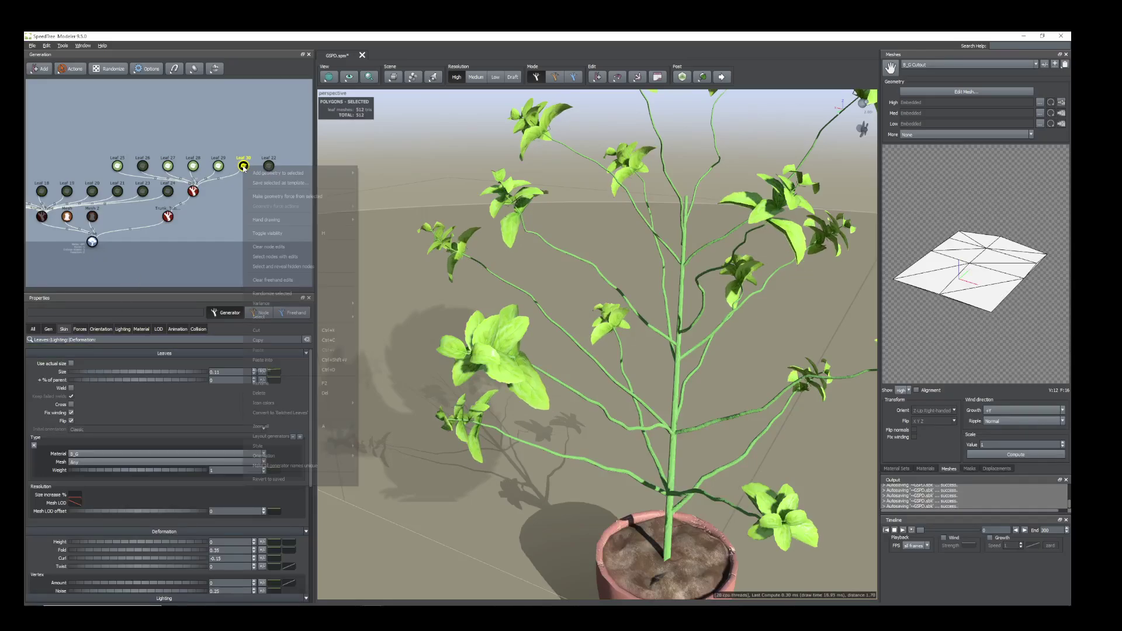
pyautogui.click(266, 367)
pyautogui.scroll(-1, 262, 193)
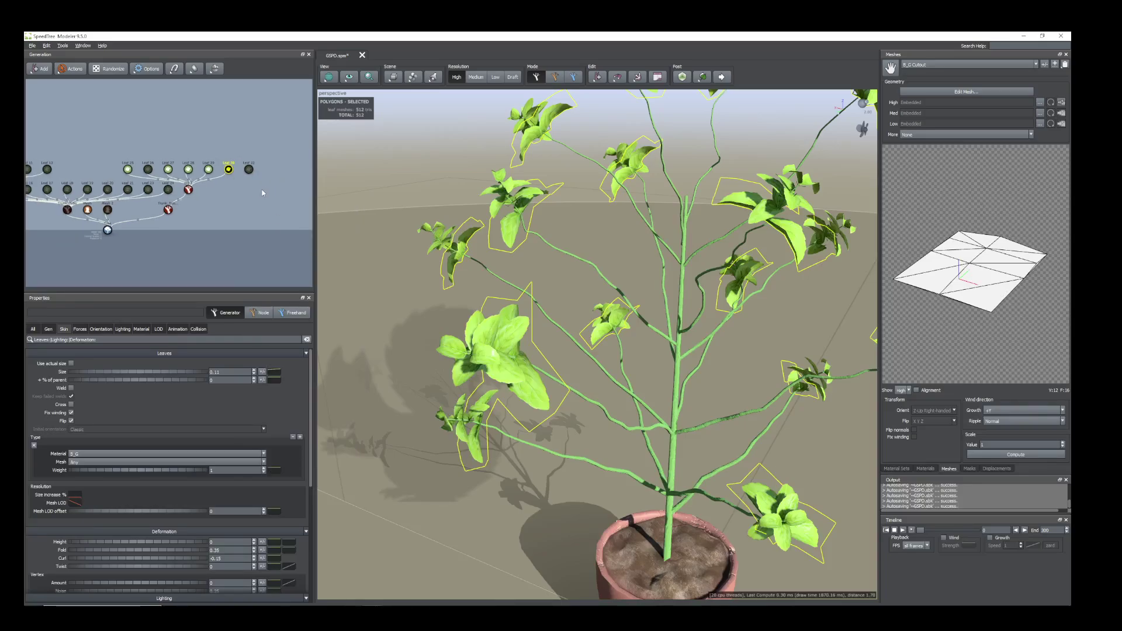
pyautogui.rightClick(230, 174)
pyautogui.click(263, 369)
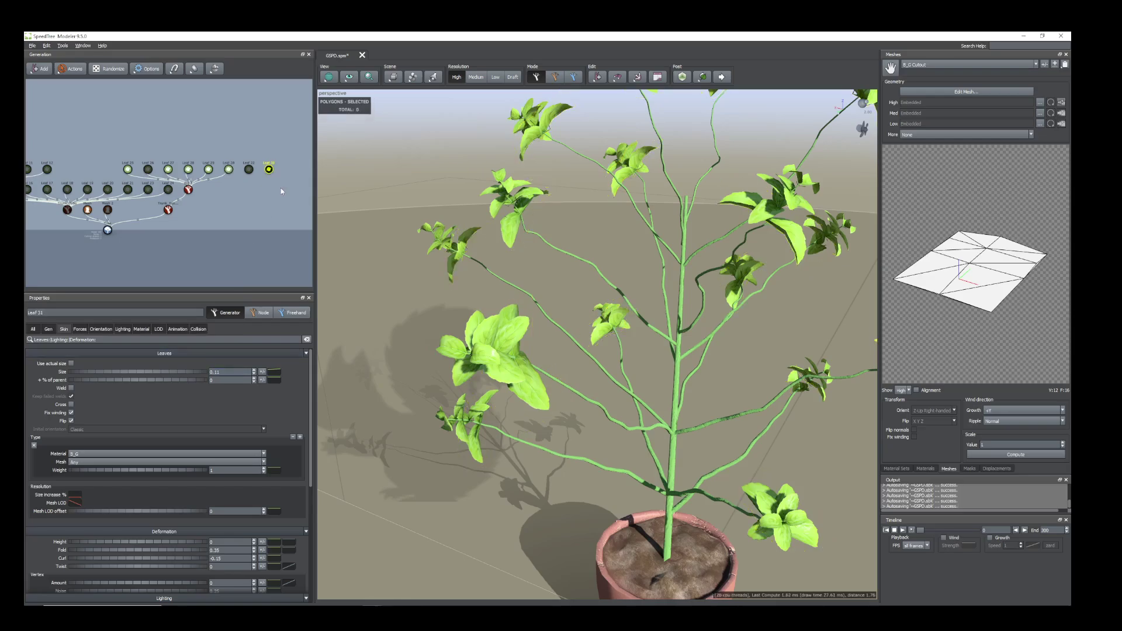
pyautogui.moveTo(270, 173); pyautogui.dragTo(188, 188)
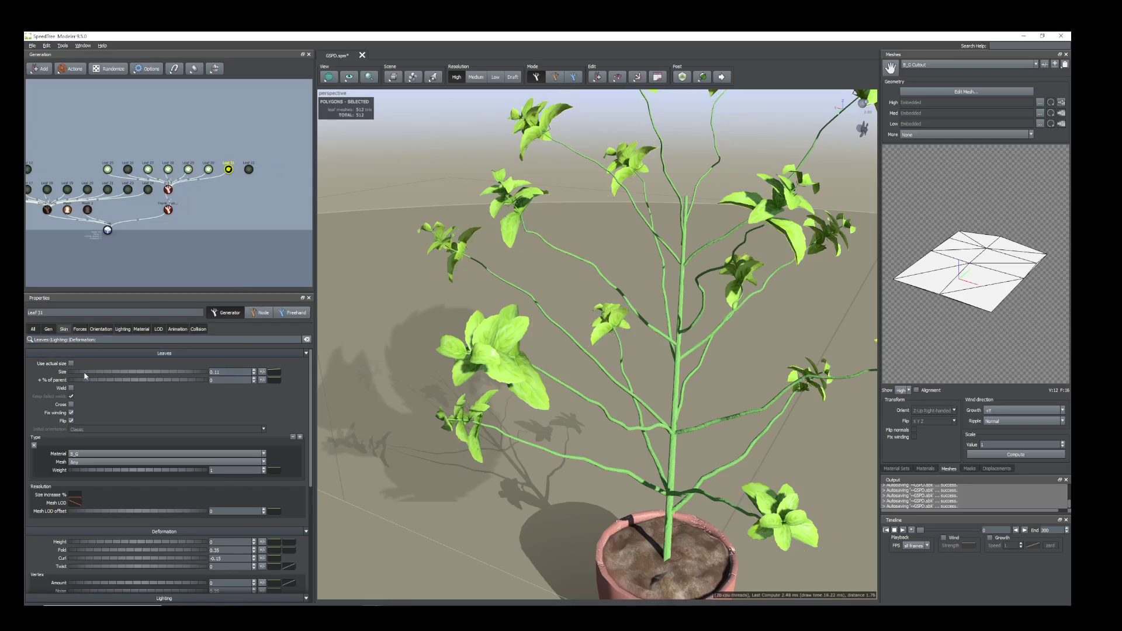
# - Shift the new leaf pair to a position of about -0.08, rotate it to about 1.2, and enlarge it to about 0.13
pyautogui.click(53, 331)
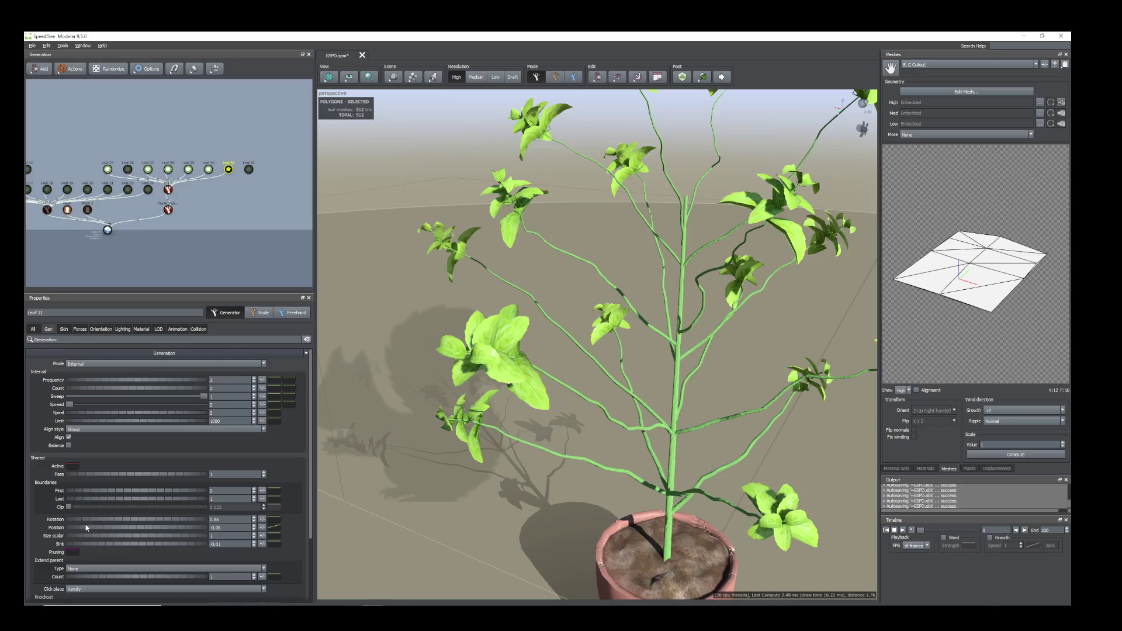
pyautogui.moveTo(86, 529); pyautogui.dragTo(113, 521)
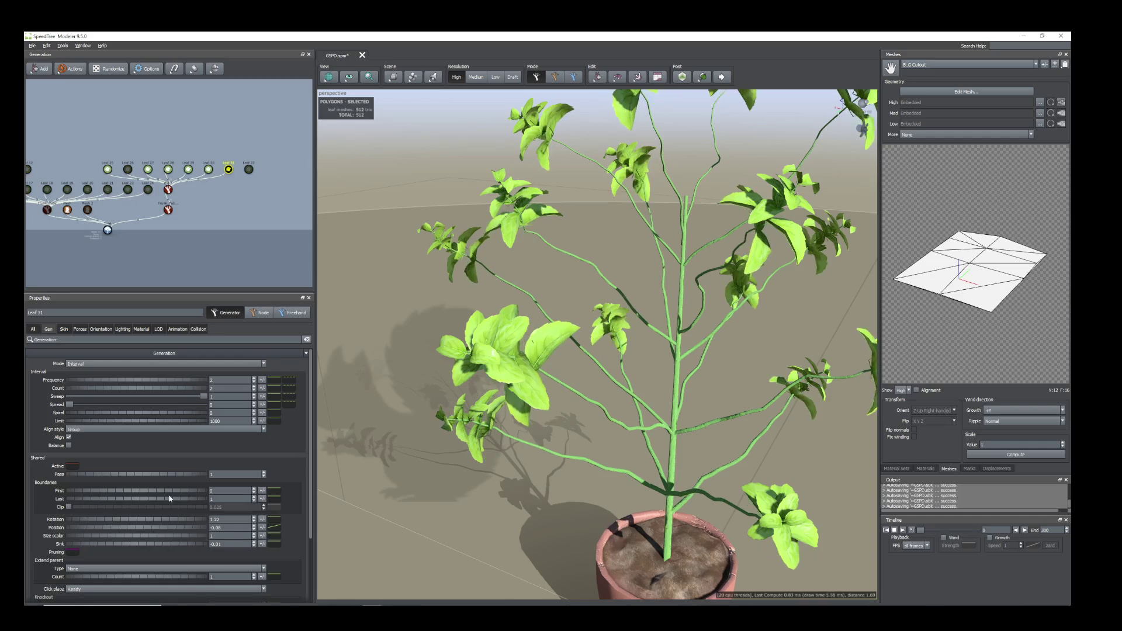
pyautogui.moveTo(573, 515)
pyautogui.mouseDown()
pyautogui.moveTo(566, 524)
pyautogui.moveTo(578, 520)
pyautogui.mouseUp()
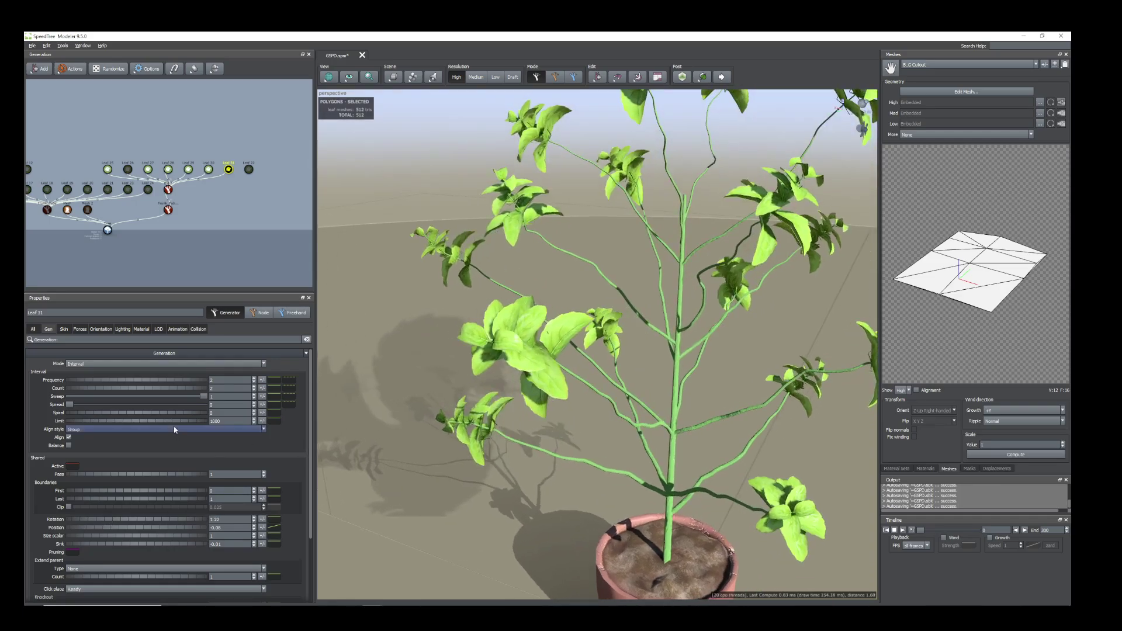
pyautogui.click(63, 329)
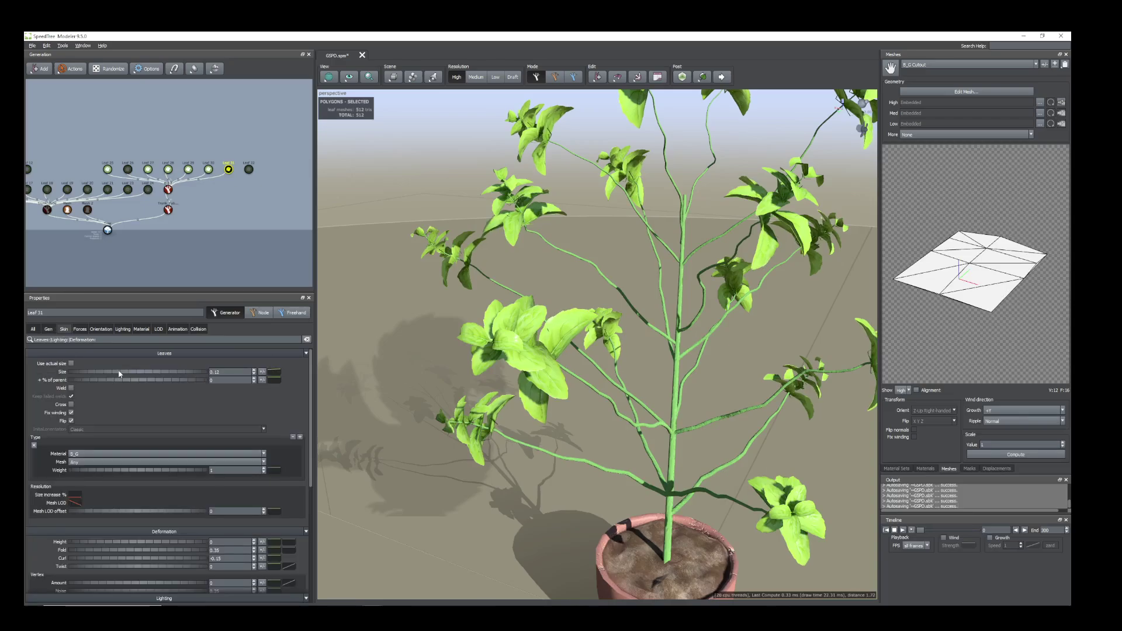
pyautogui.moveTo(120, 374); pyautogui.dragTo(121, 374)
pyautogui.scroll(-4, 525, 419)
pyautogui.moveTo(524, 419); pyautogui.dragTo(468, 425)
# - Duplicate the 0.13-size leaf generator and attach the copy to the branch generator
pyautogui.rightClick(230, 172)
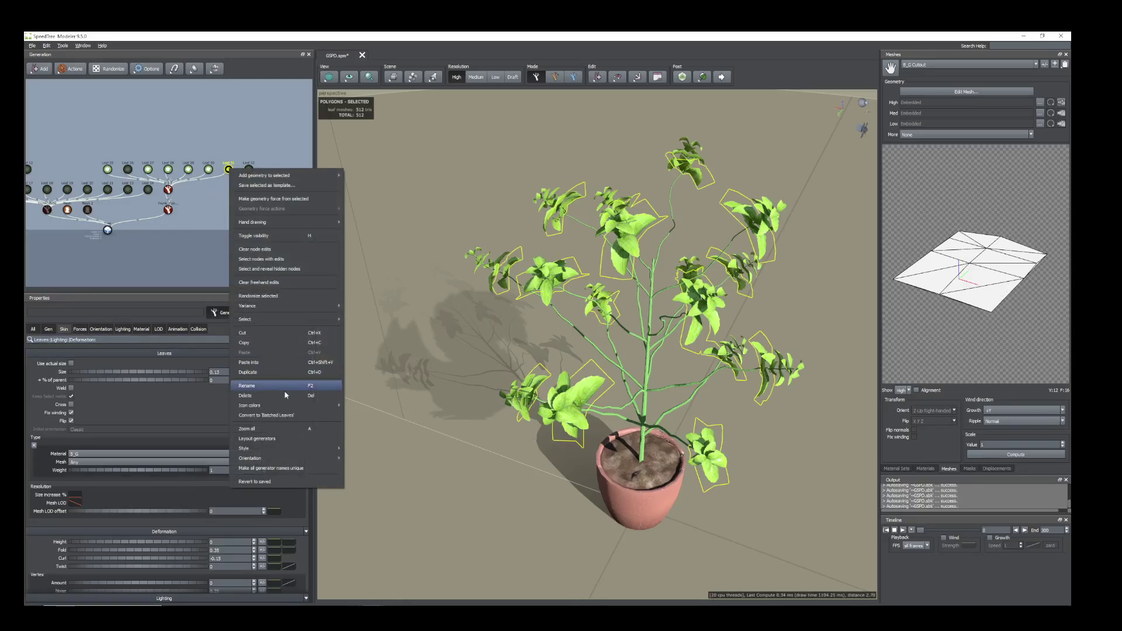
pyautogui.click(263, 372)
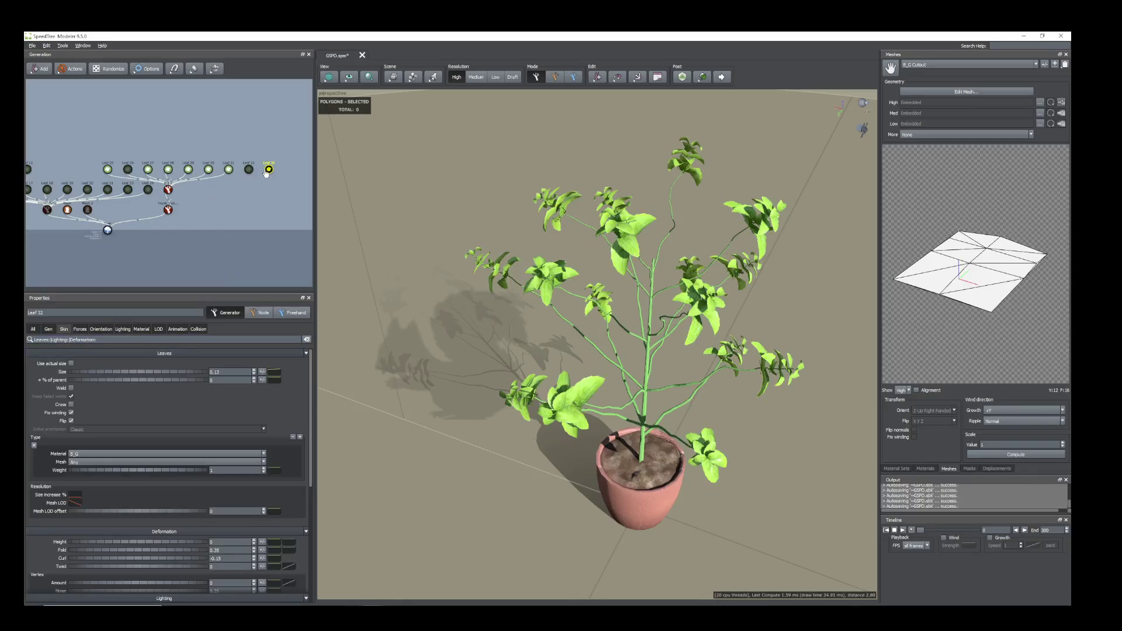
pyautogui.moveTo(268, 170); pyautogui.dragTo(222, 177)
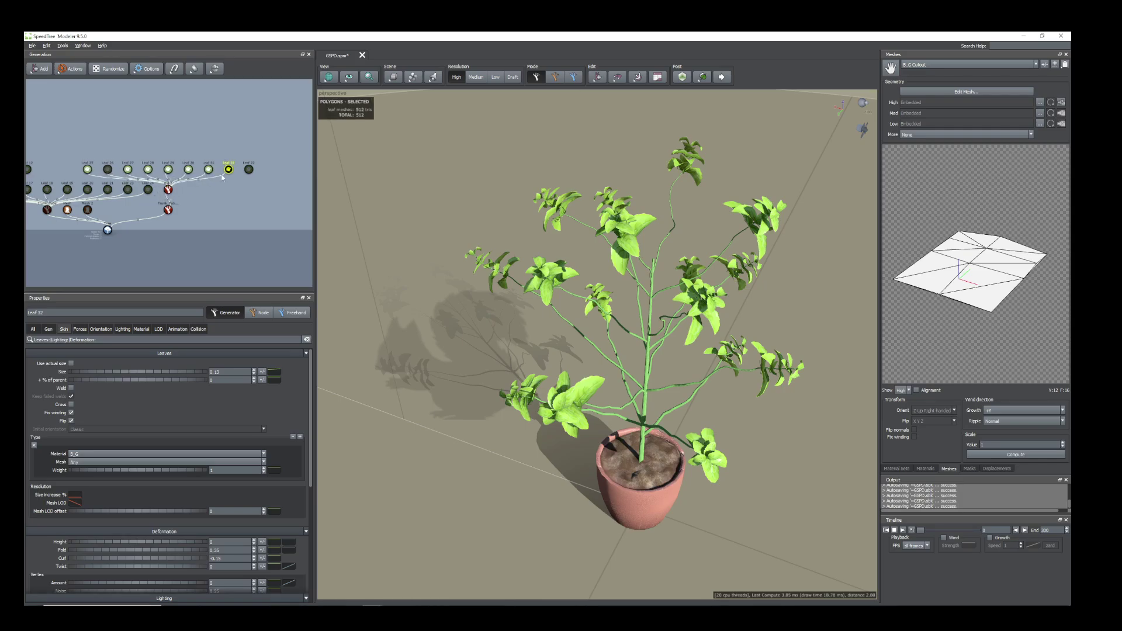
# - Move the newest leaf pair farther down the branches, rotate it away from the previous pair, and set its size to about 0.15
pyautogui.click(48, 329)
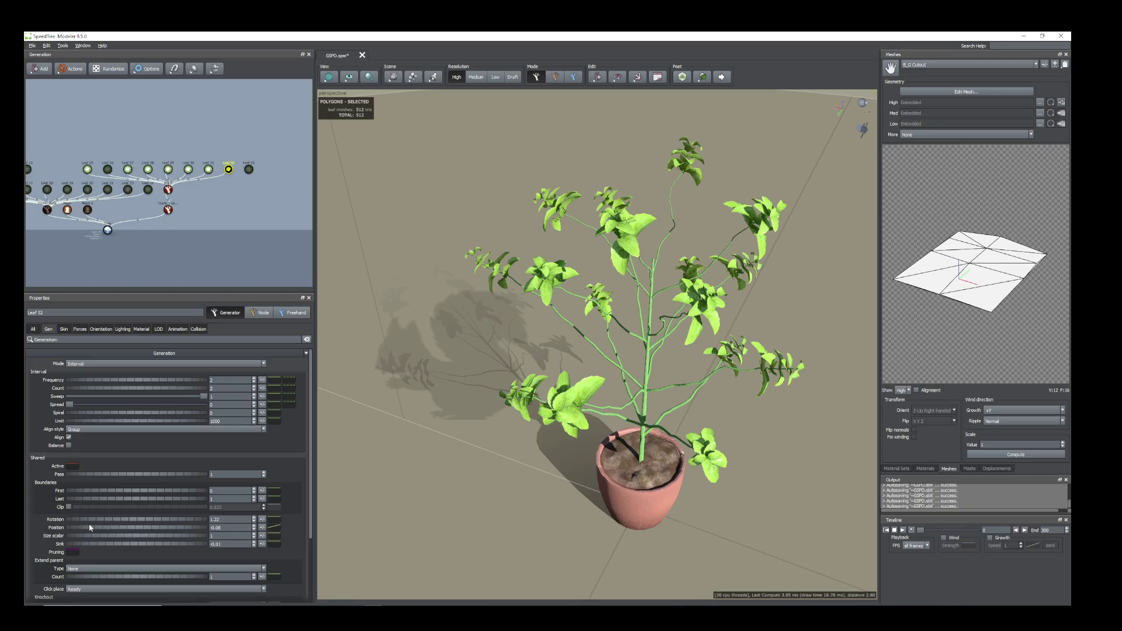
pyautogui.moveTo(84, 528); pyautogui.dragTo(90, 521)
pyautogui.click(64, 330)
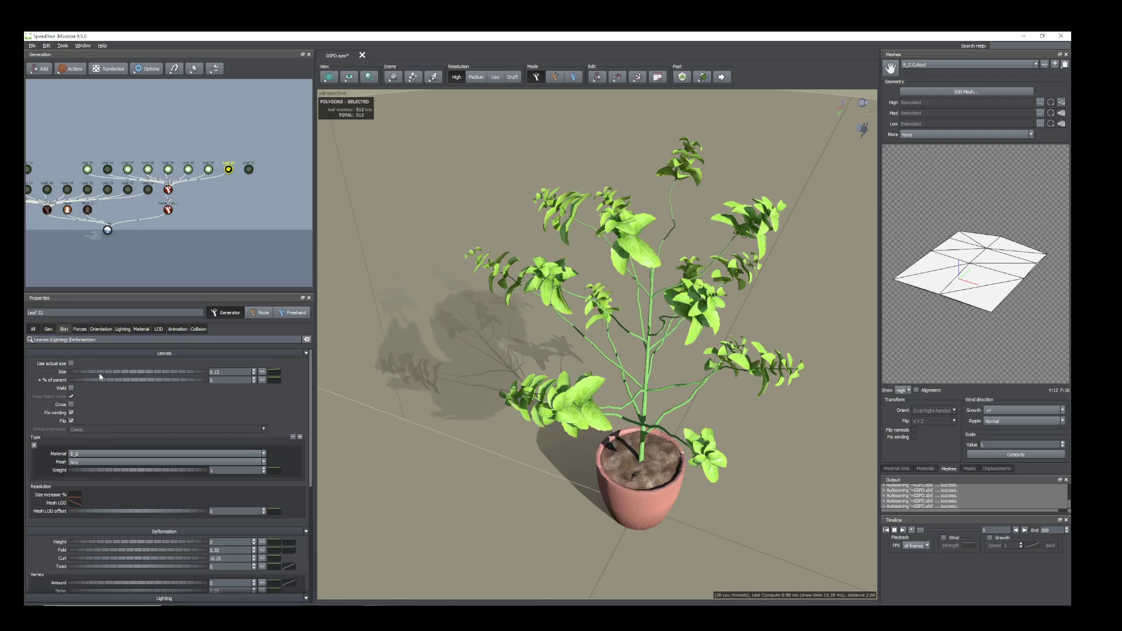
pyautogui.moveTo(119, 375); pyautogui.dragTo(120, 376)
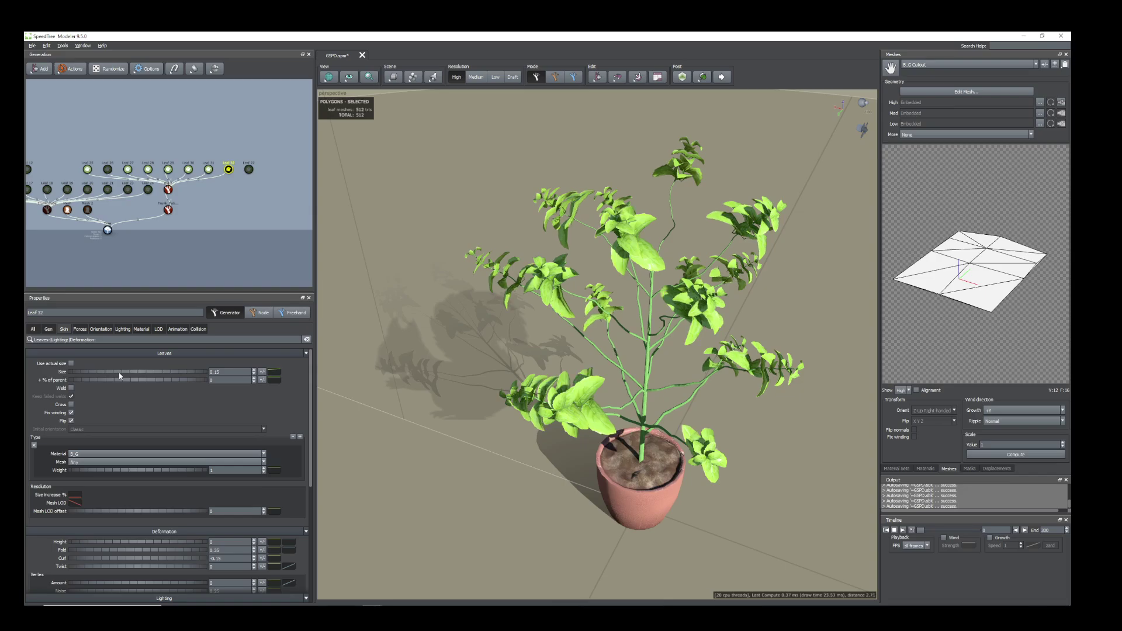
pyautogui.moveTo(620, 430); pyautogui.dragTo(591, 415)
# - Duplicate the newest leaf generator onto the branches, setting the copy's position to about -0.17 and its rotation to about 1.46
pyautogui.rightClick(228, 169)
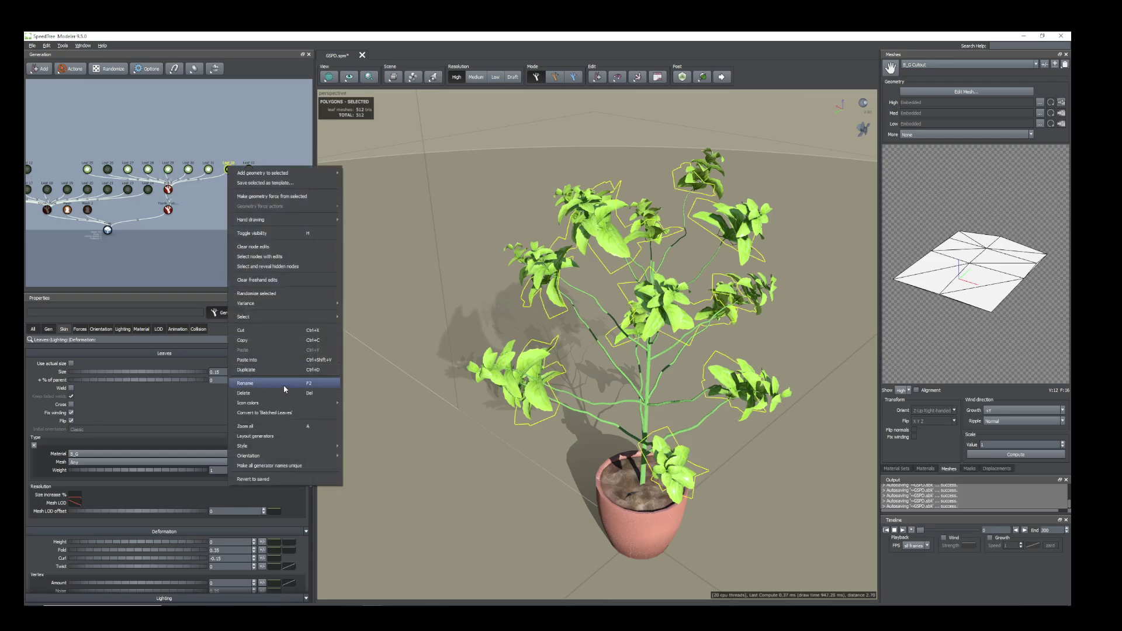
pyautogui.click(255, 370)
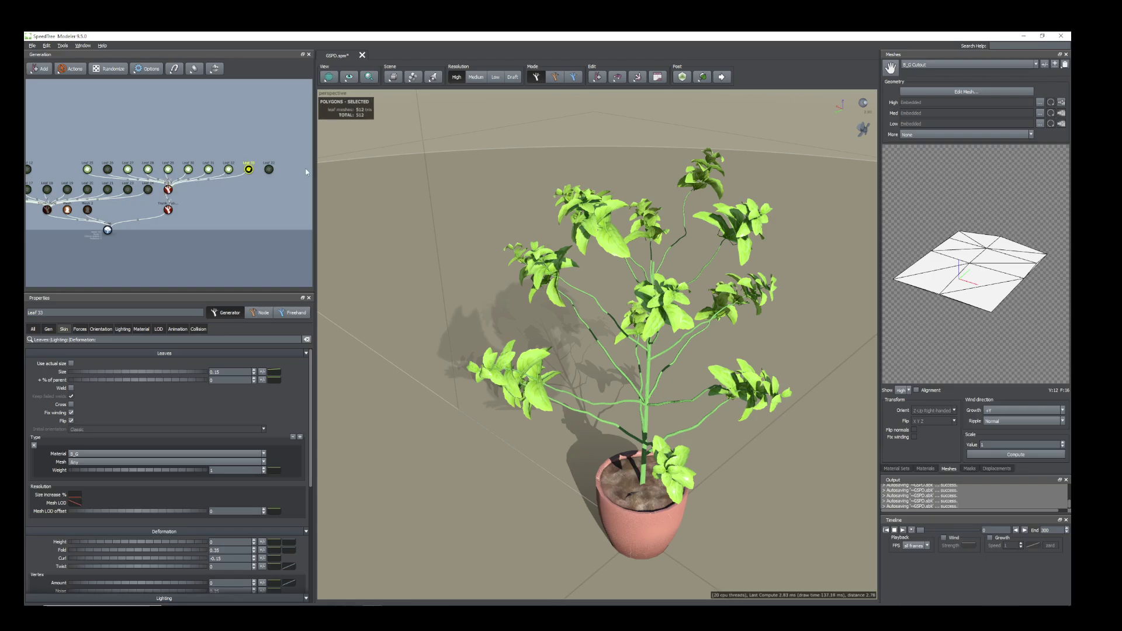
pyautogui.click(49, 329)
pyautogui.moveTo(81, 532); pyautogui.dragTo(88, 521)
pyautogui.moveTo(574, 510); pyautogui.dragTo(564, 516)
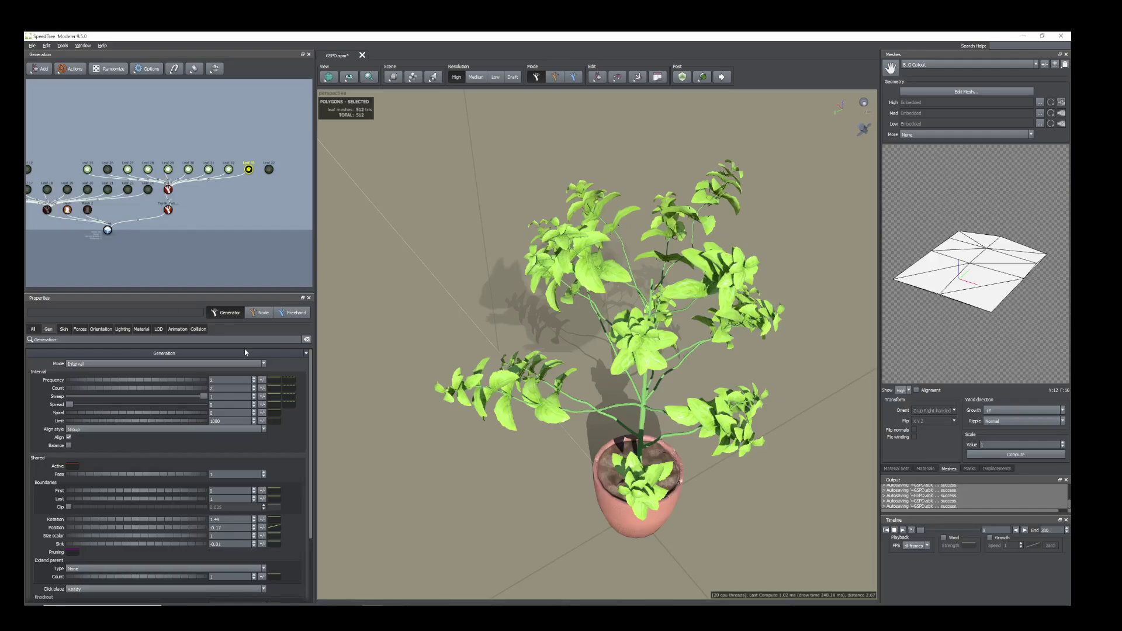
# - Enlarge the newest leaf pair to about 0.18, fine-tune its rotation to about 1.56, and check the plant from several angles
pyautogui.click(63, 329)
pyautogui.moveTo(91, 373); pyautogui.dragTo(91, 376)
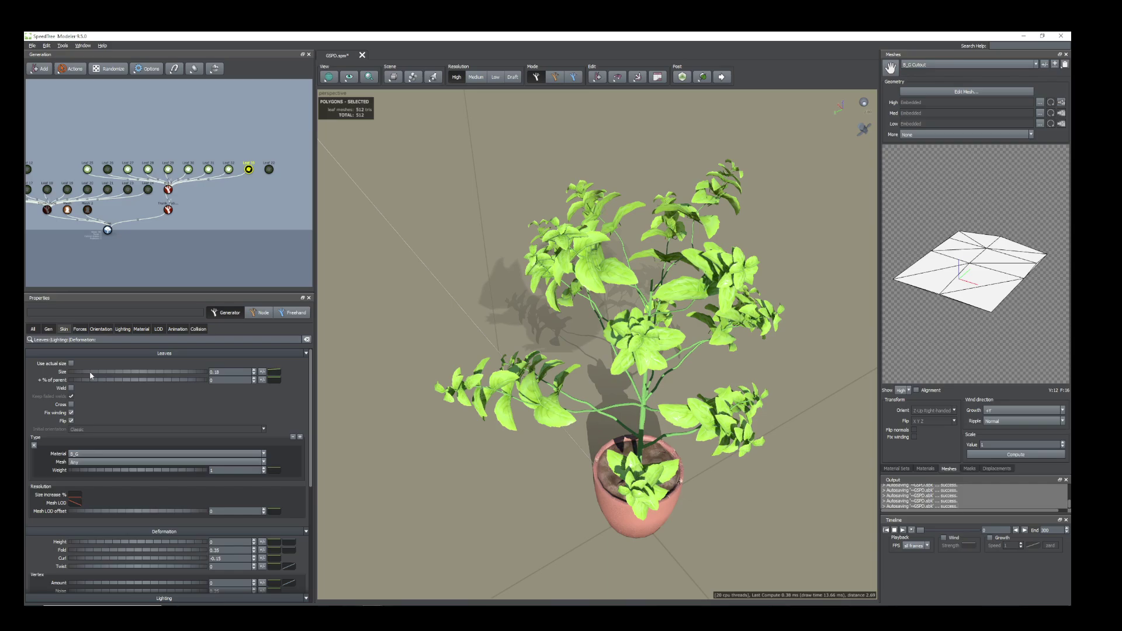
pyautogui.moveTo(409, 416); pyautogui.dragTo(514, 429)
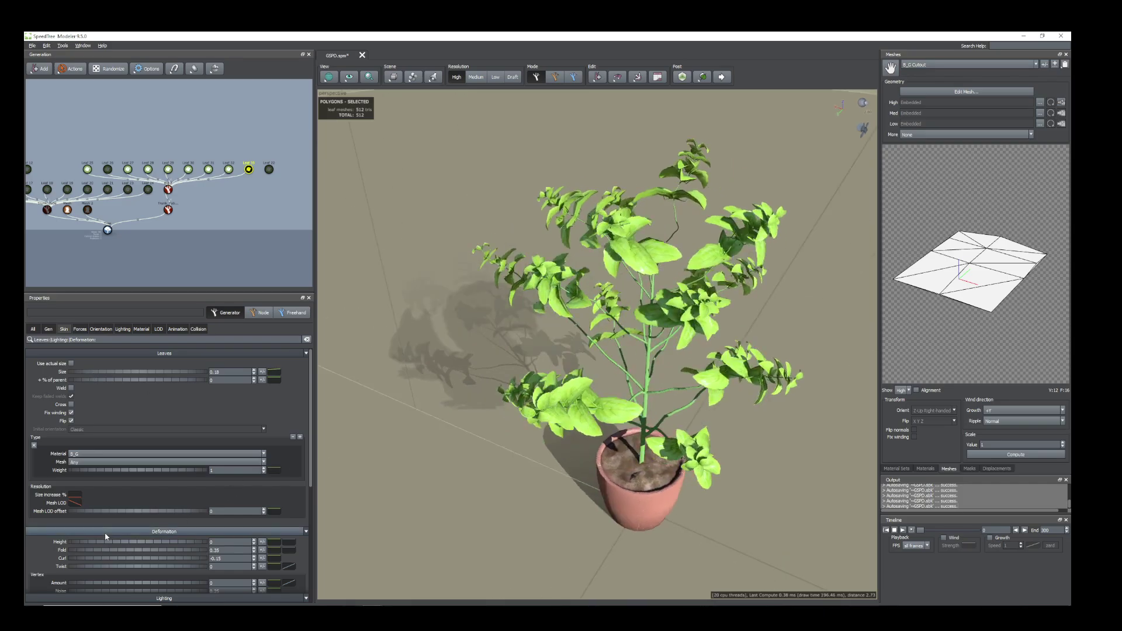
pyautogui.click(50, 329)
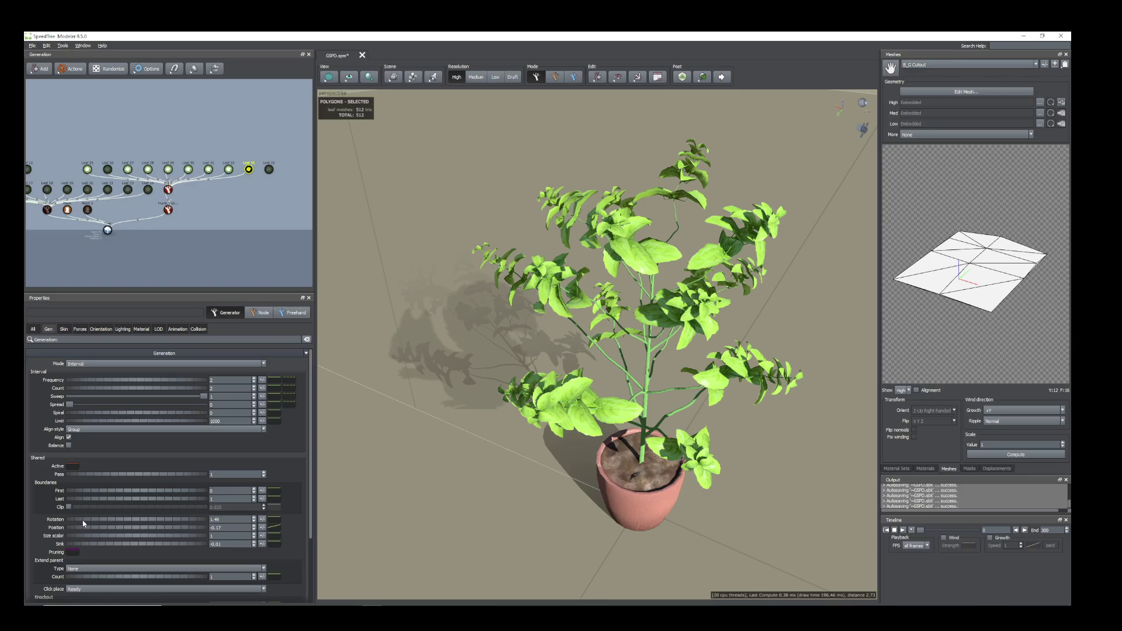
pyautogui.moveTo(85, 522); pyautogui.dragTo(89, 523)
pyautogui.scroll(-4, 626, 503)
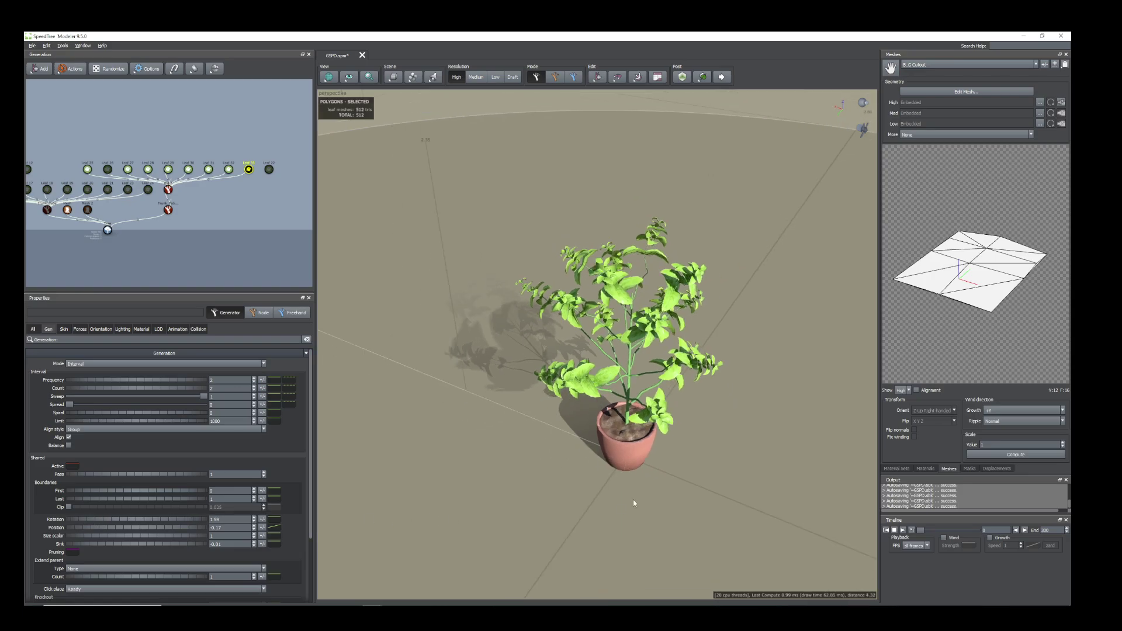
pyautogui.moveTo(634, 501); pyautogui.dragTo(509, 449)
pyautogui.scroll(3, 622, 434)
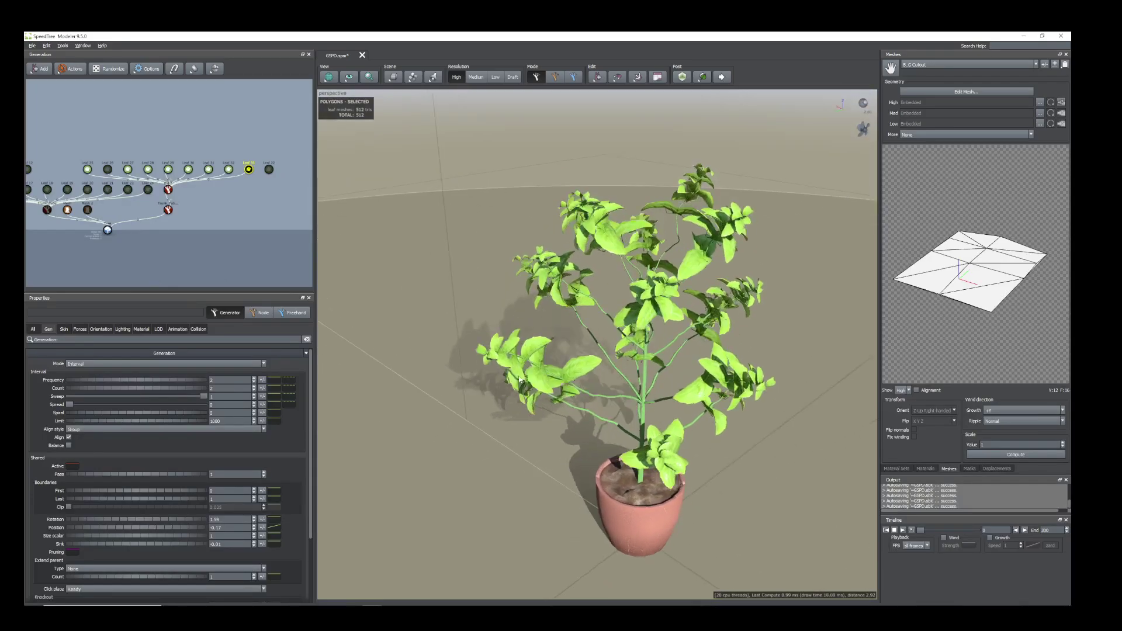
# - Duplicate the newest leaf generator onto the branches with position about -0.21, rotation about 1.81 and size about 0.21
pyautogui.rightClick(247, 172)
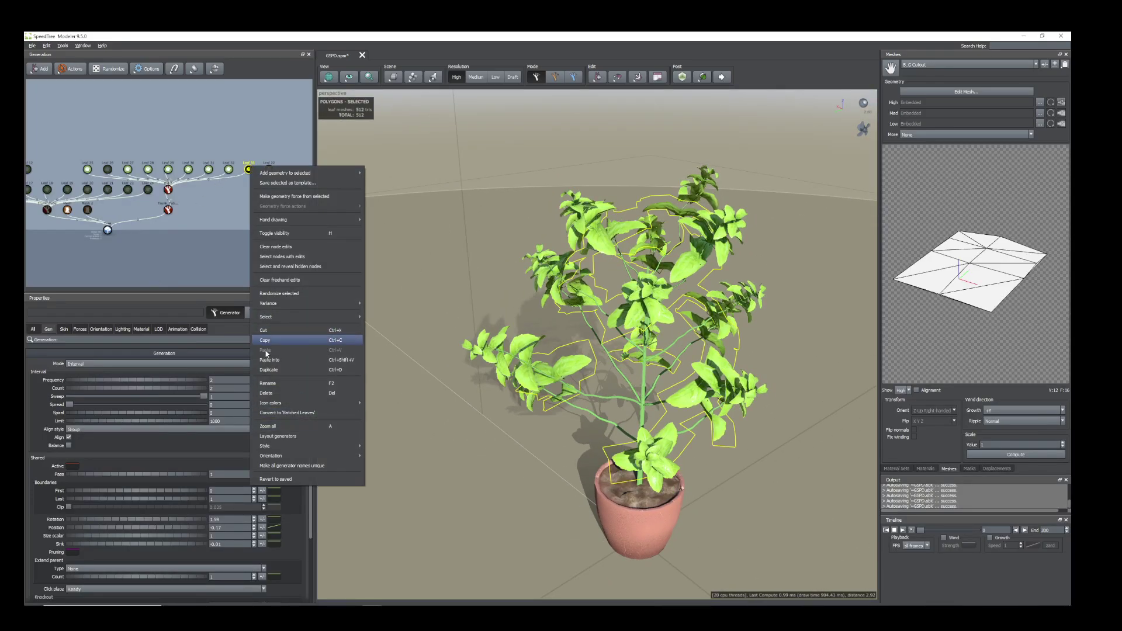
pyautogui.click(304, 370)
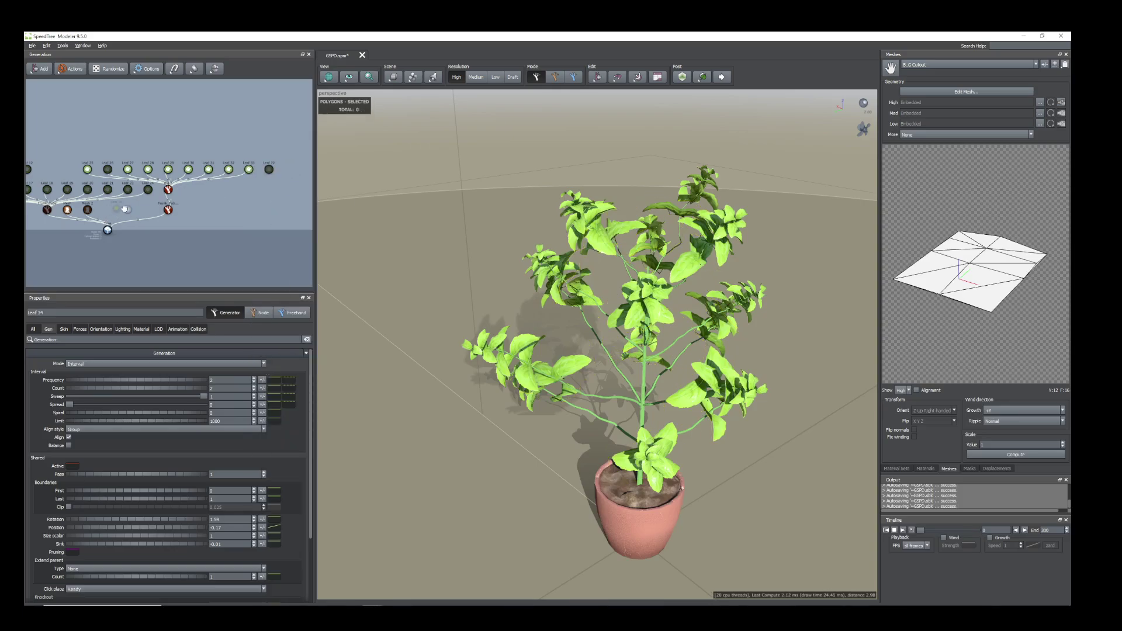
pyautogui.click(249, 171)
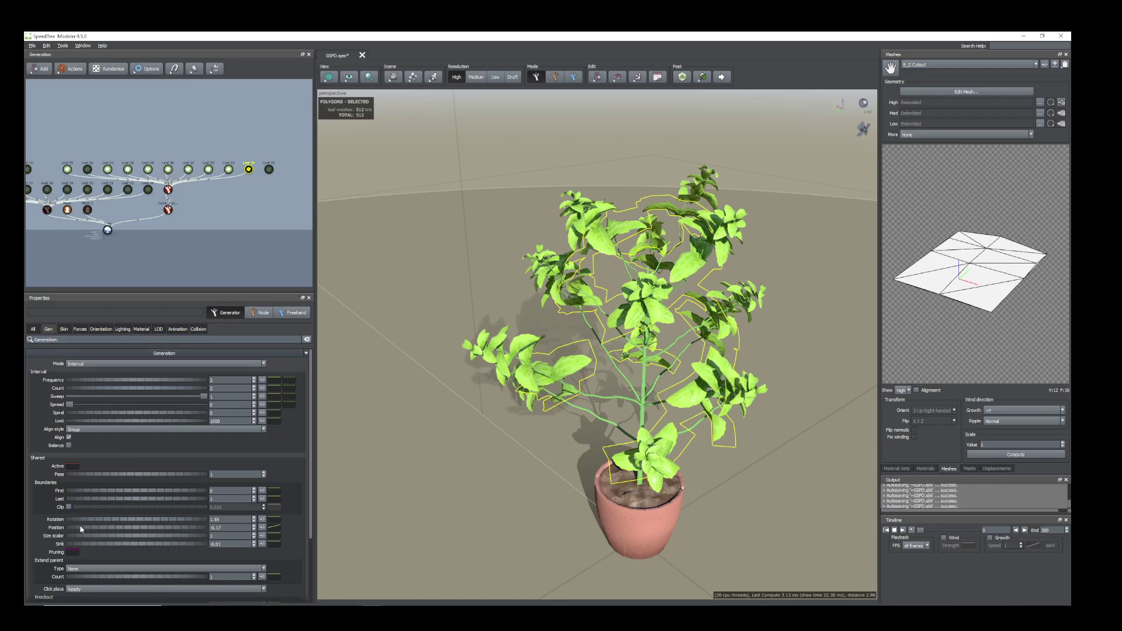
pyautogui.moveTo(80, 529); pyautogui.dragTo(87, 519)
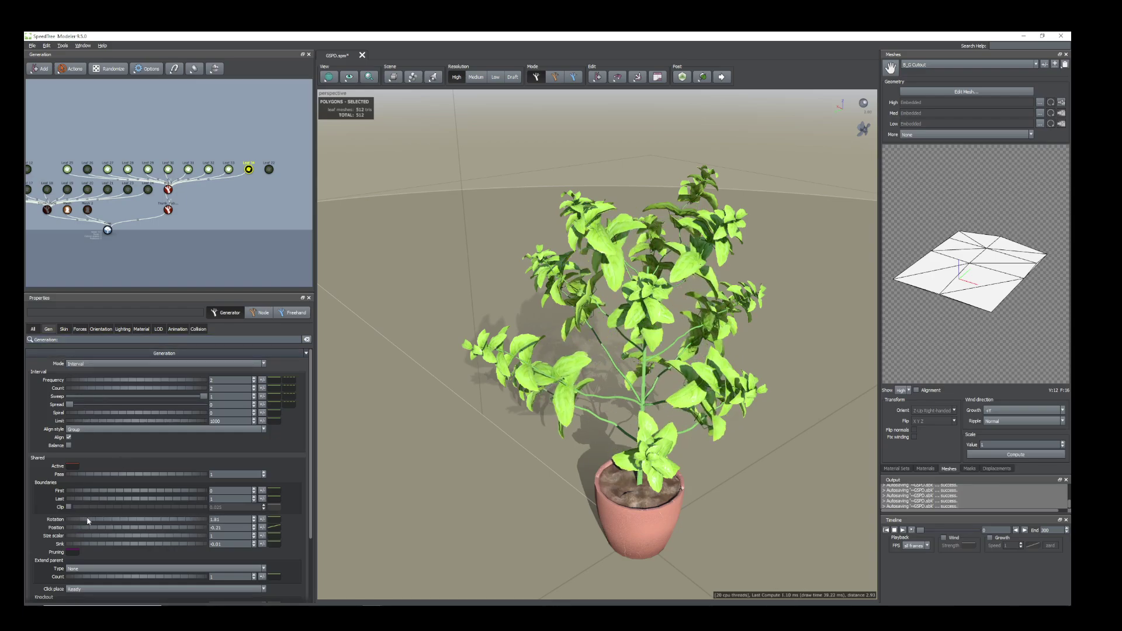
pyautogui.click(65, 329)
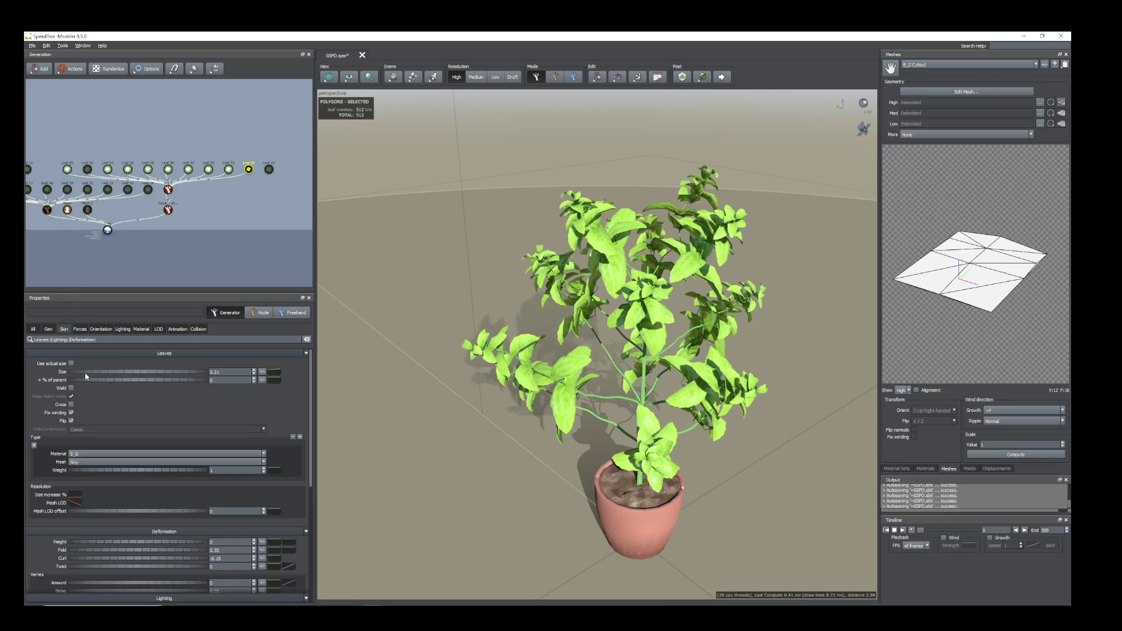
# - Duplicate the newest leaf generator onto the branches, setting the copy's position to about -0.24, rotating it, and enlarging it to about 0.25
pyautogui.rightClick(248, 170)
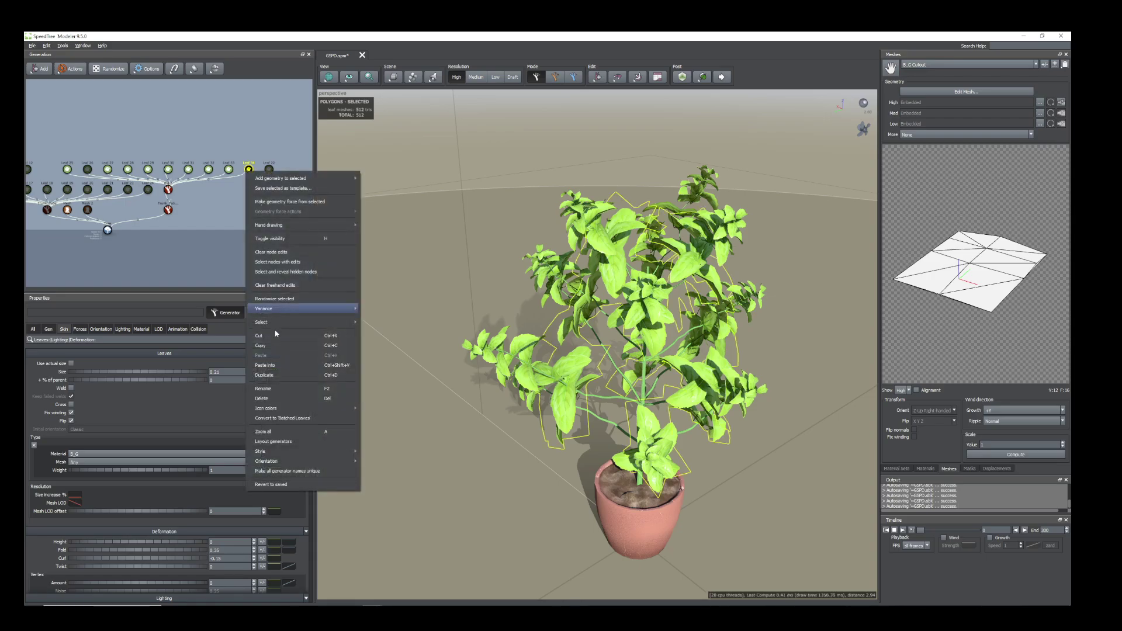
pyautogui.click(264, 375)
pyautogui.moveTo(289, 171); pyautogui.dragTo(169, 190)
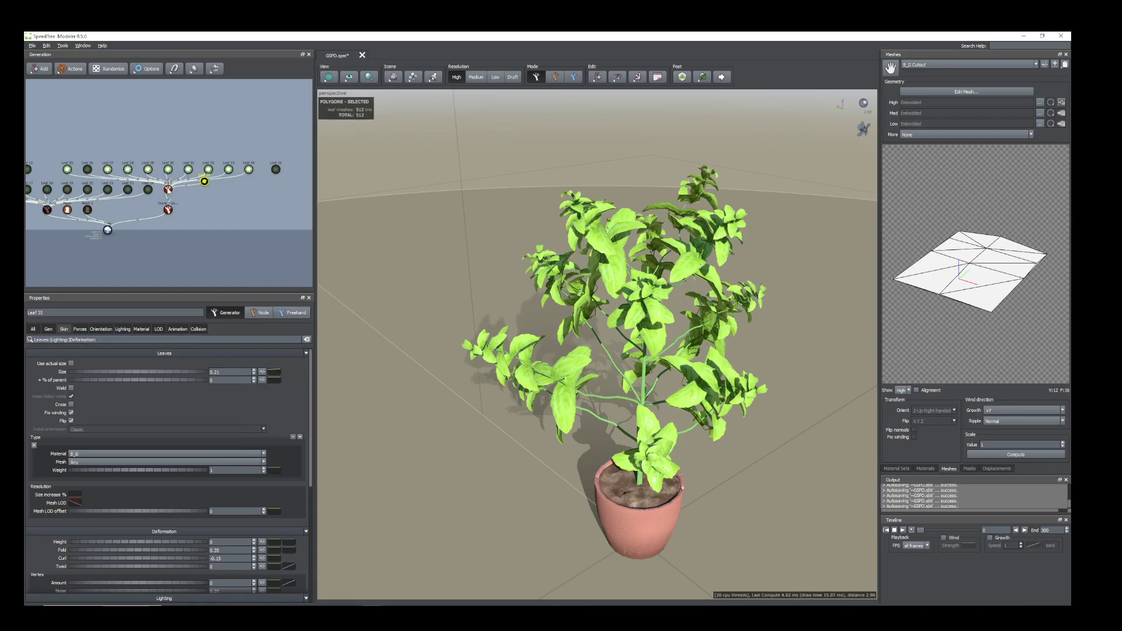
pyautogui.click(238, 208)
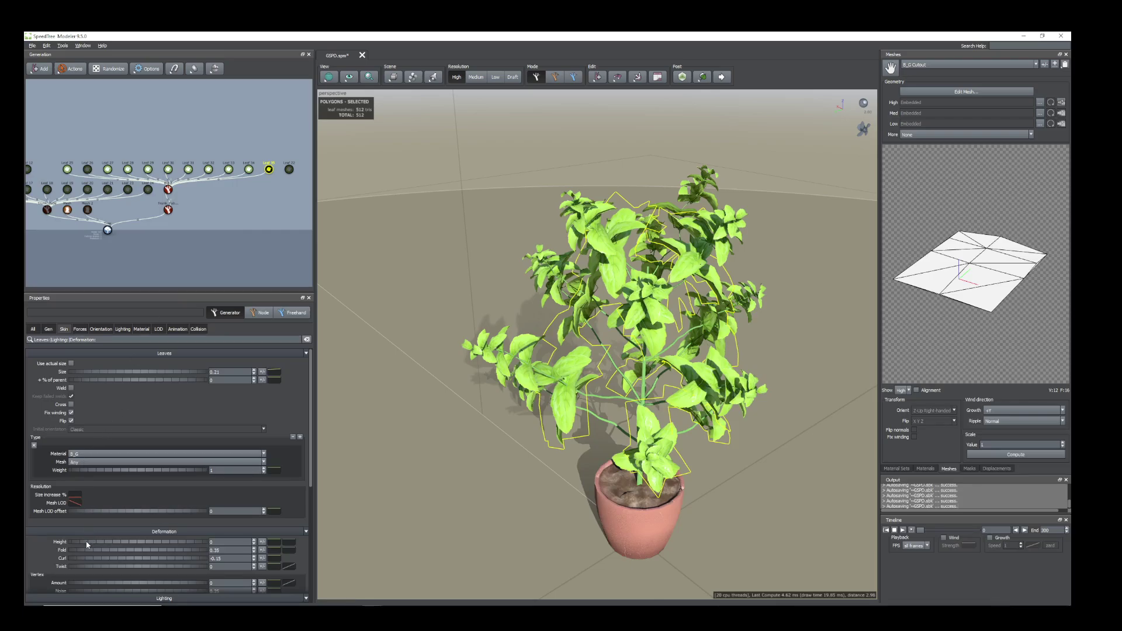
pyautogui.click(49, 330)
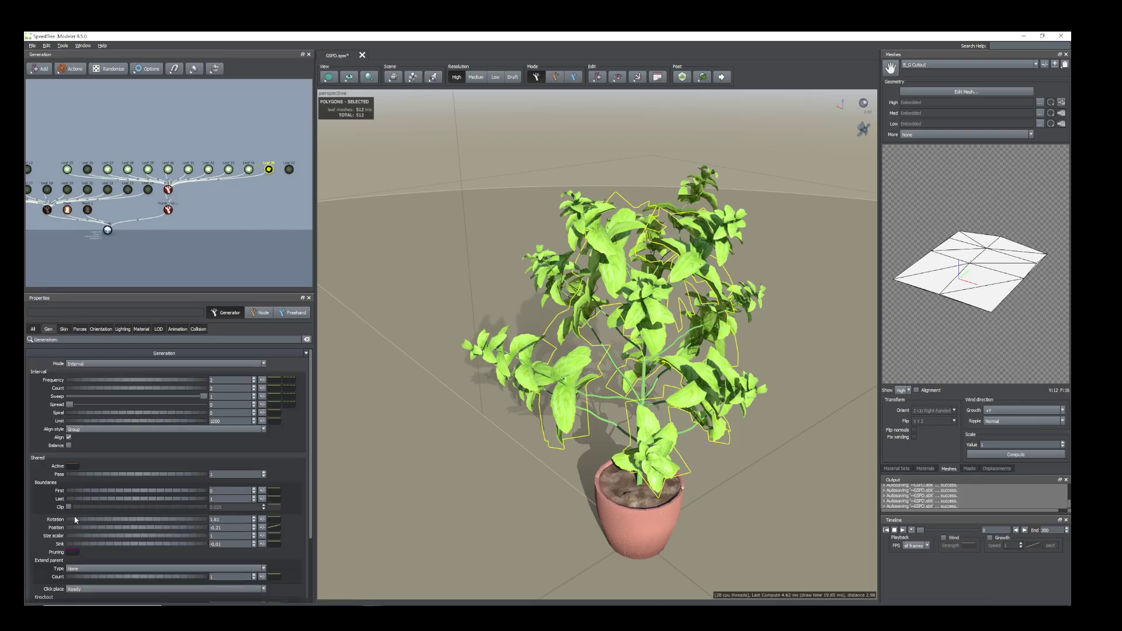
pyautogui.moveTo(78, 530); pyautogui.dragTo(95, 521)
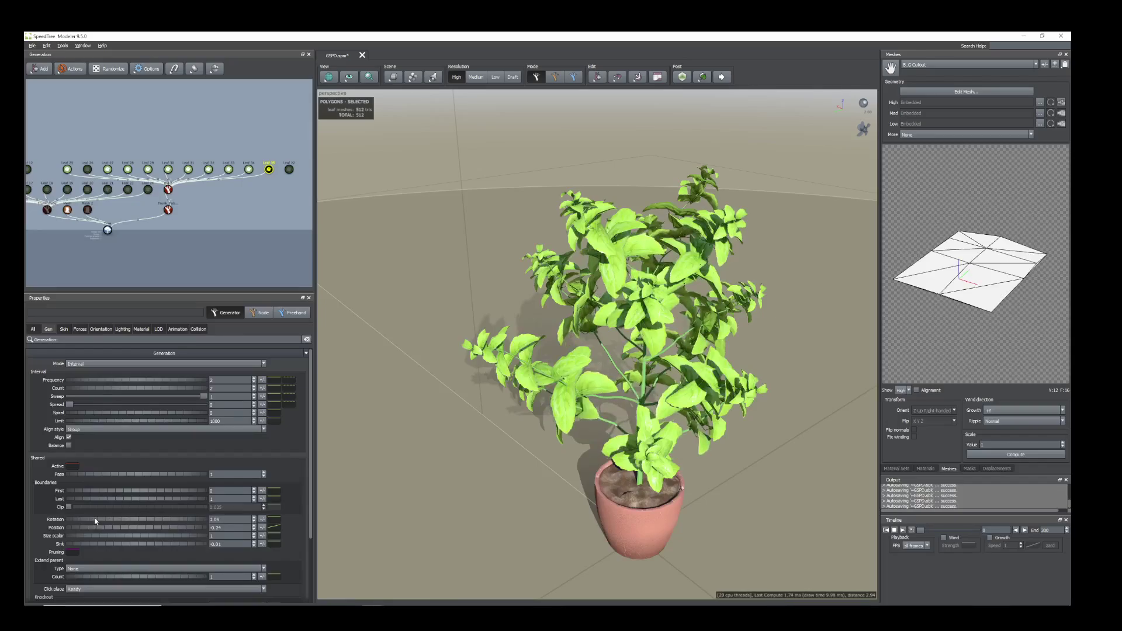
pyautogui.click(64, 329)
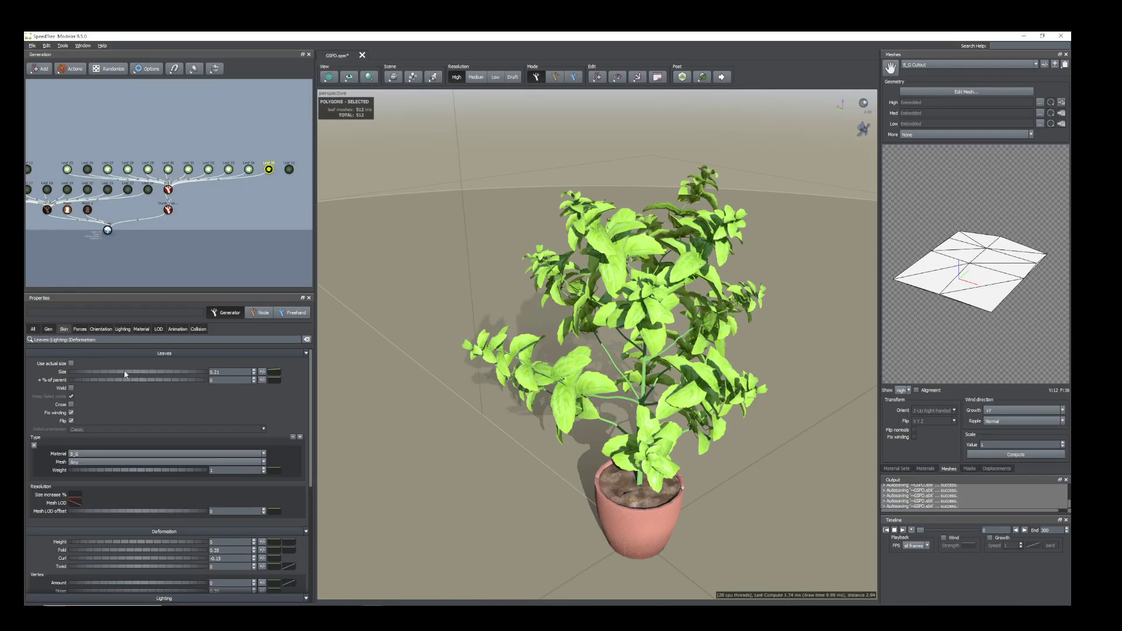
pyautogui.moveTo(125, 375); pyautogui.dragTo(128, 375)
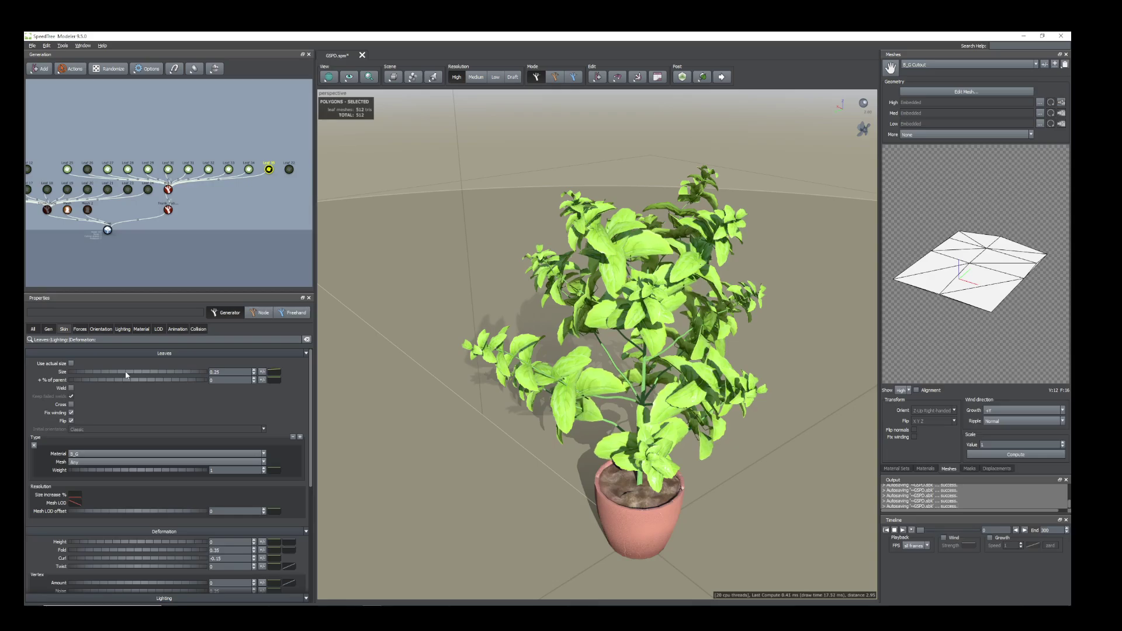
pyautogui.scroll(-2, 610, 357)
pyautogui.scroll(5, 610, 358)
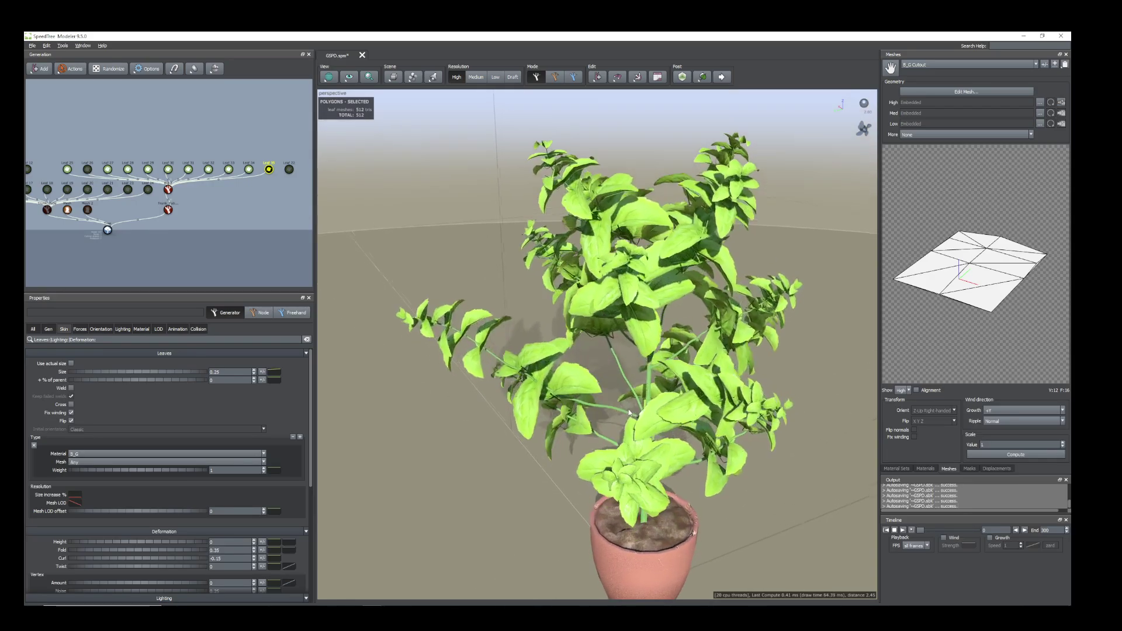
# - Duplicate the newest leaf generator onto the branches, setting the copy's position to about -0.3 and its rotation to about 2.34
pyautogui.rightClick(278, 170)
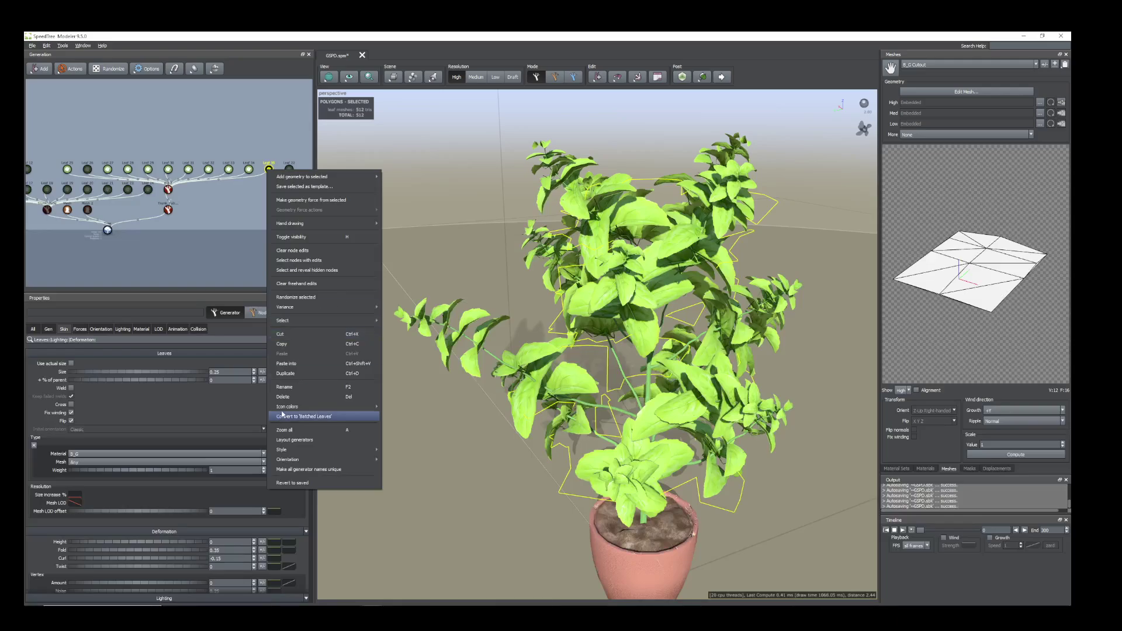
pyautogui.click(316, 377)
pyautogui.moveTo(308, 170); pyautogui.dragTo(168, 190)
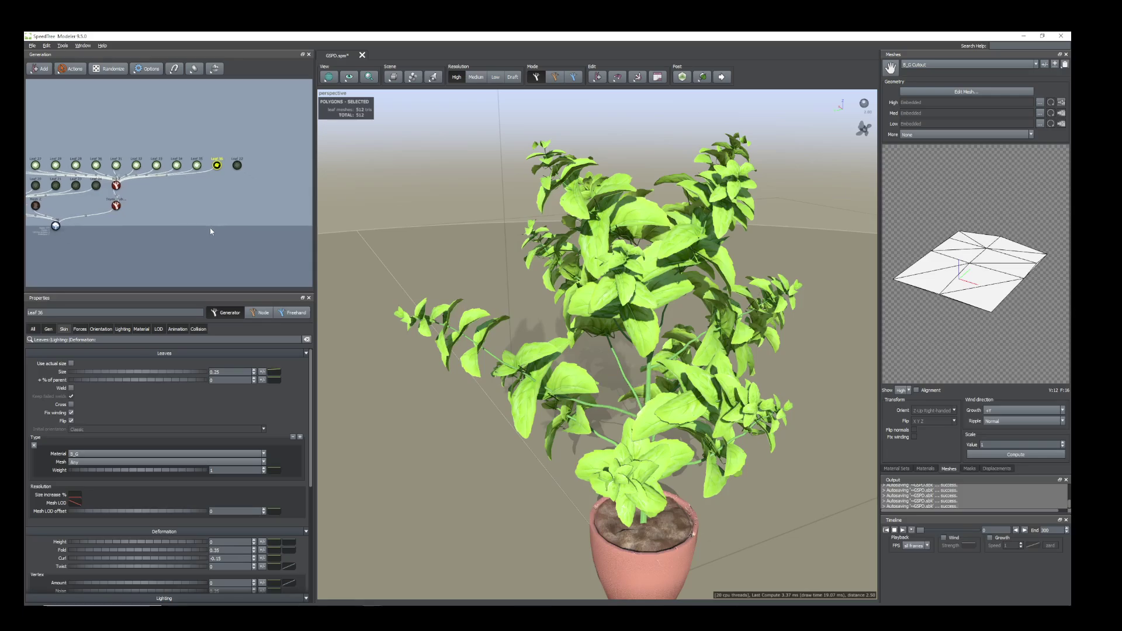
pyautogui.click(53, 331)
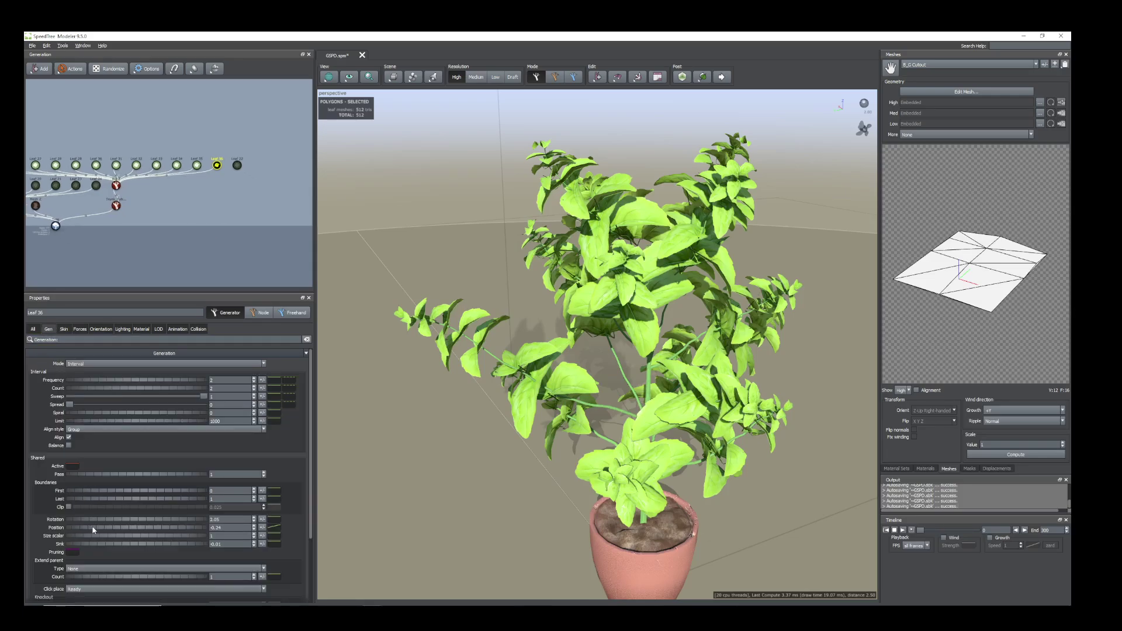
pyautogui.moveTo(93, 530); pyautogui.dragTo(98, 518)
pyautogui.scroll(-4, 421, 508)
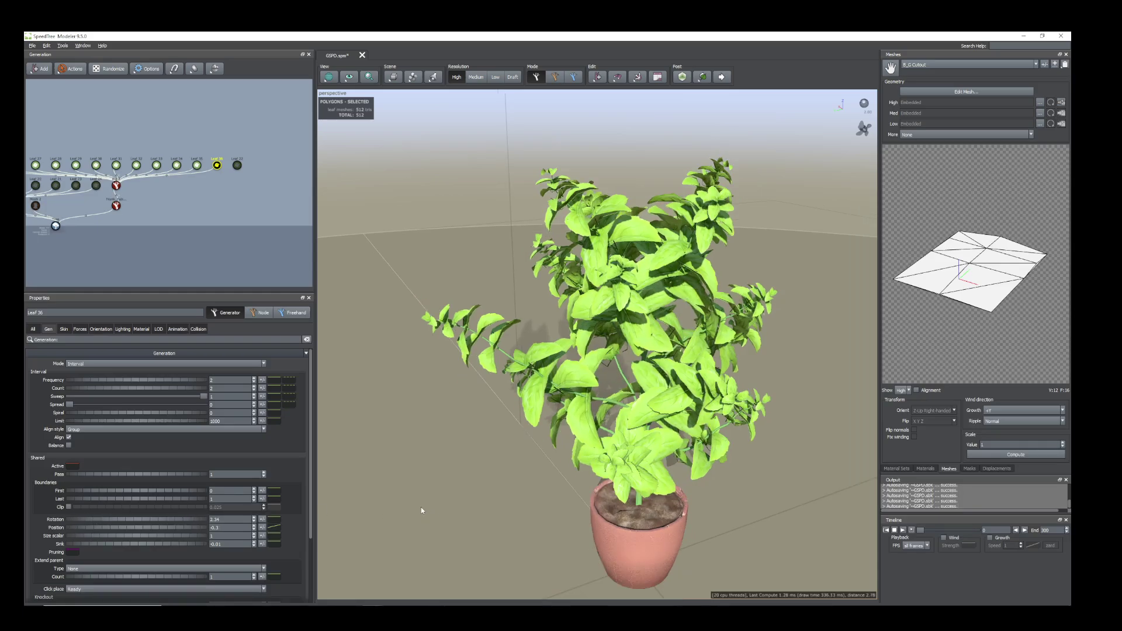
pyautogui.moveTo(444, 505)
pyautogui.mouseDown()
pyautogui.moveTo(479, 501)
pyautogui.moveTo(461, 503)
pyautogui.mouseUp()
pyautogui.scroll(-2, 574, 444)
pyautogui.scroll(3, 585, 409)
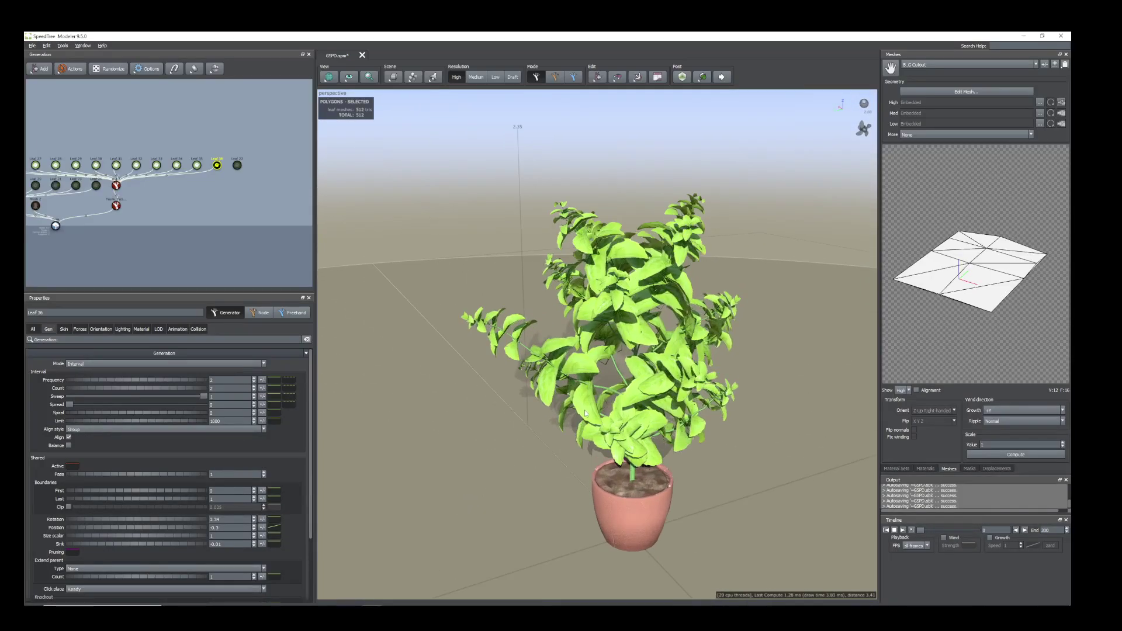
pyautogui.scroll(2, 591, 396)
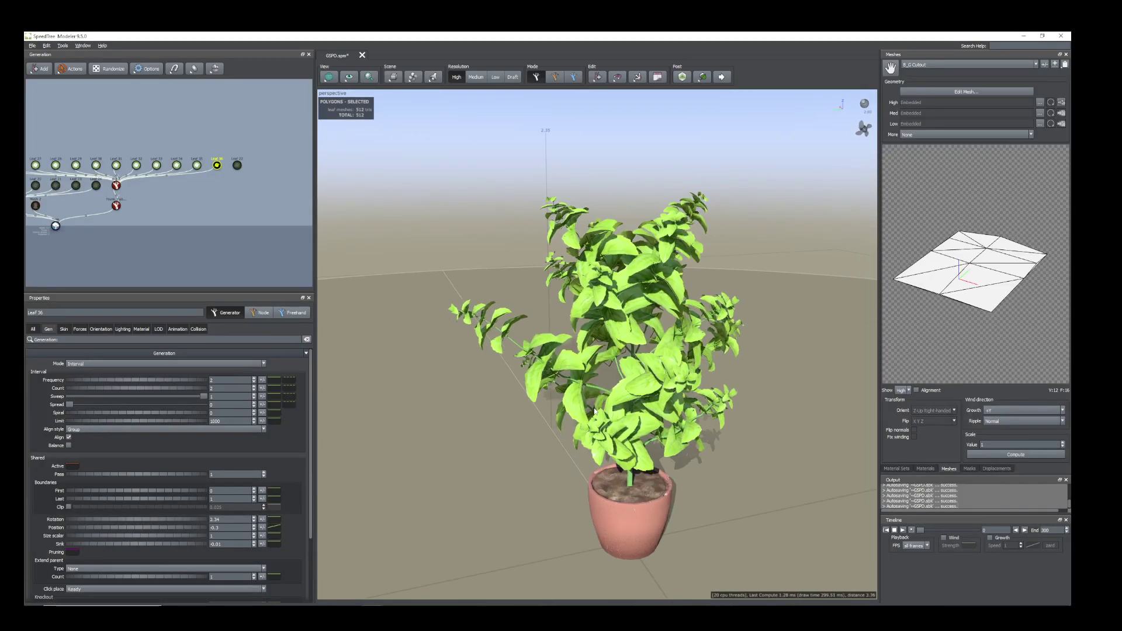
# - Set the branch generator's spine gravity to about -0.05 to reshape the side branches
pyautogui.click(590, 402)
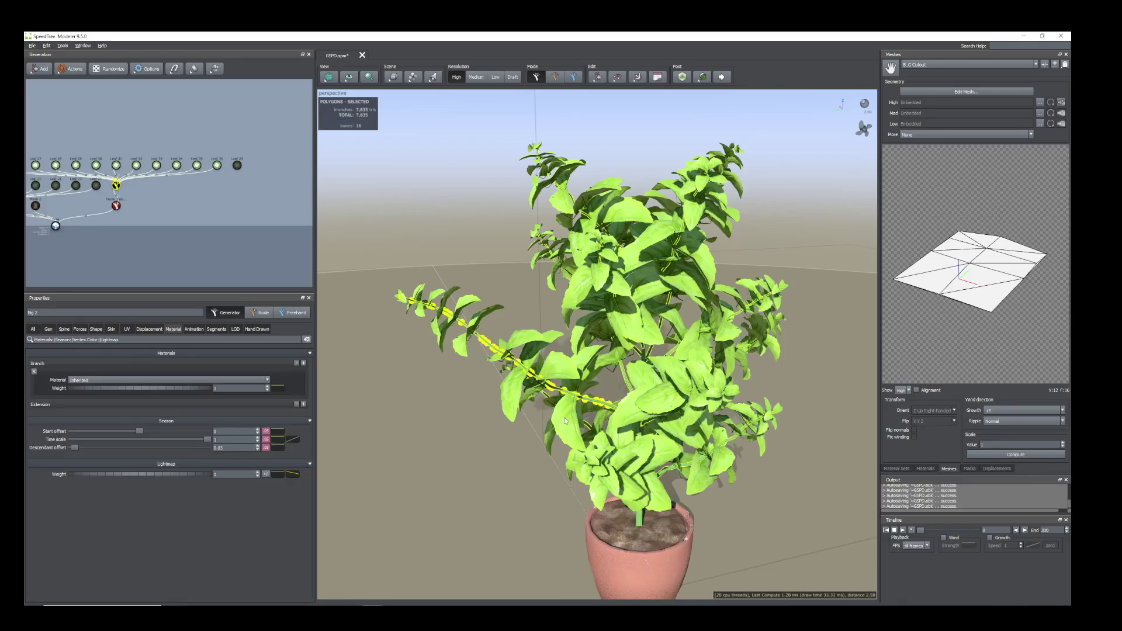
pyautogui.scroll(-3, 560, 414)
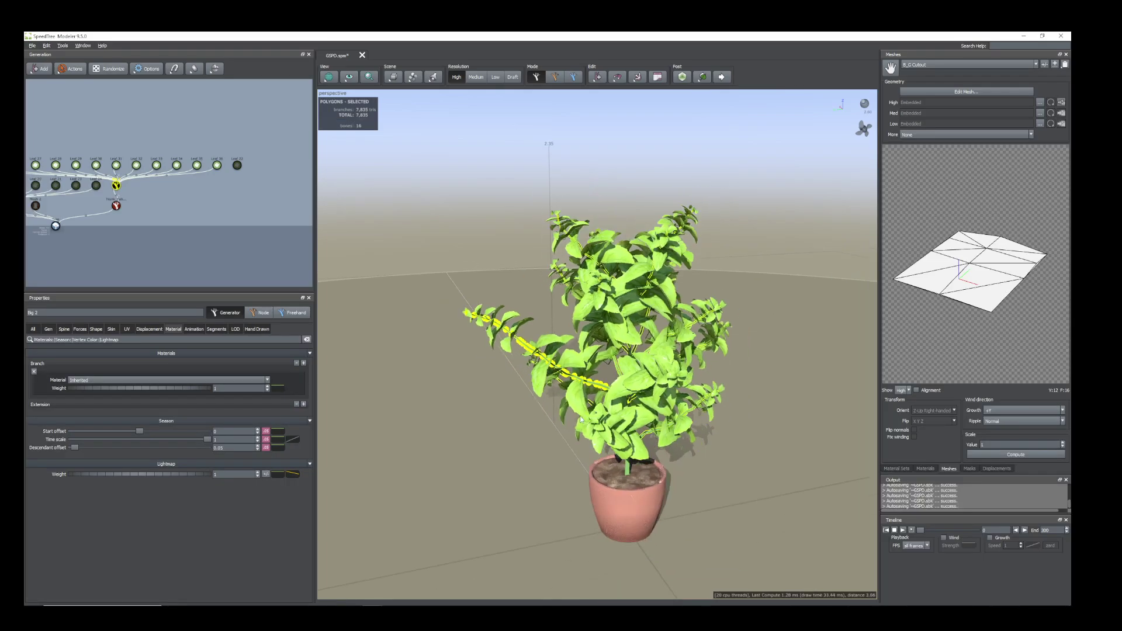
pyautogui.click(64, 329)
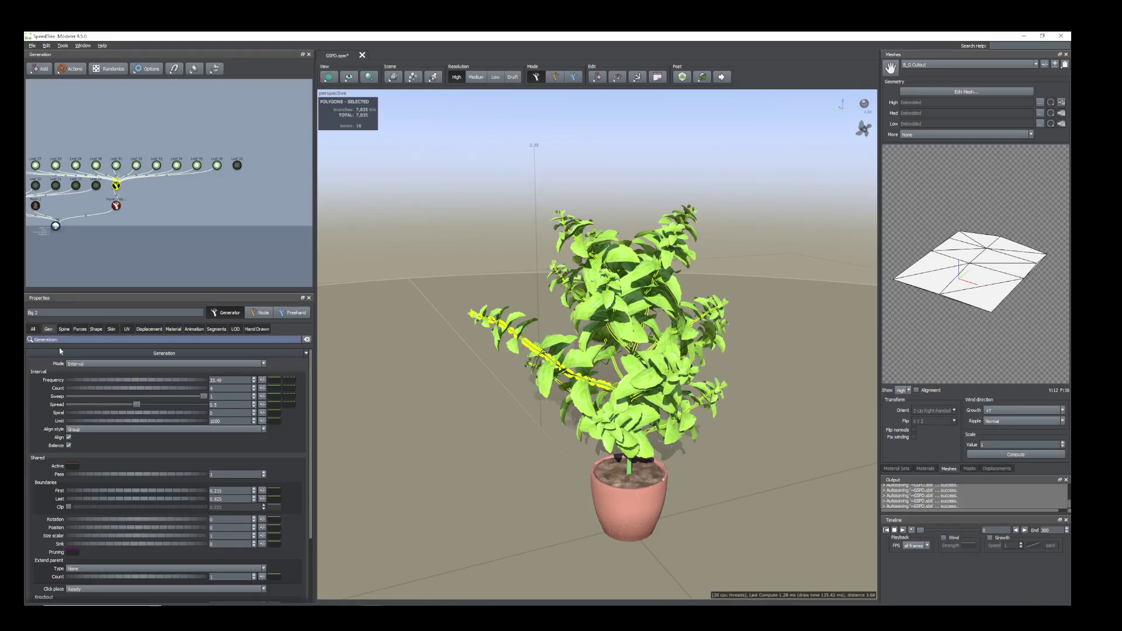
pyautogui.click(67, 331)
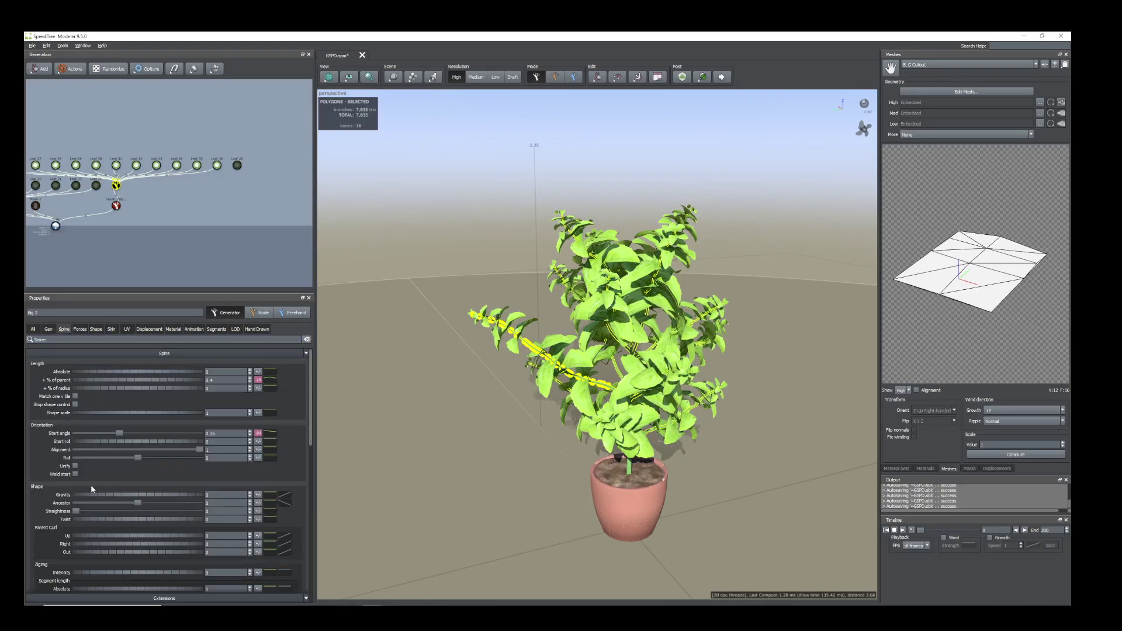
pyautogui.moveTo(115, 496); pyautogui.dragTo(112, 496)
pyautogui.moveTo(595, 445); pyautogui.dragTo(507, 411)
pyautogui.scroll(5, 621, 436)
pyautogui.scroll(-3, 620, 436)
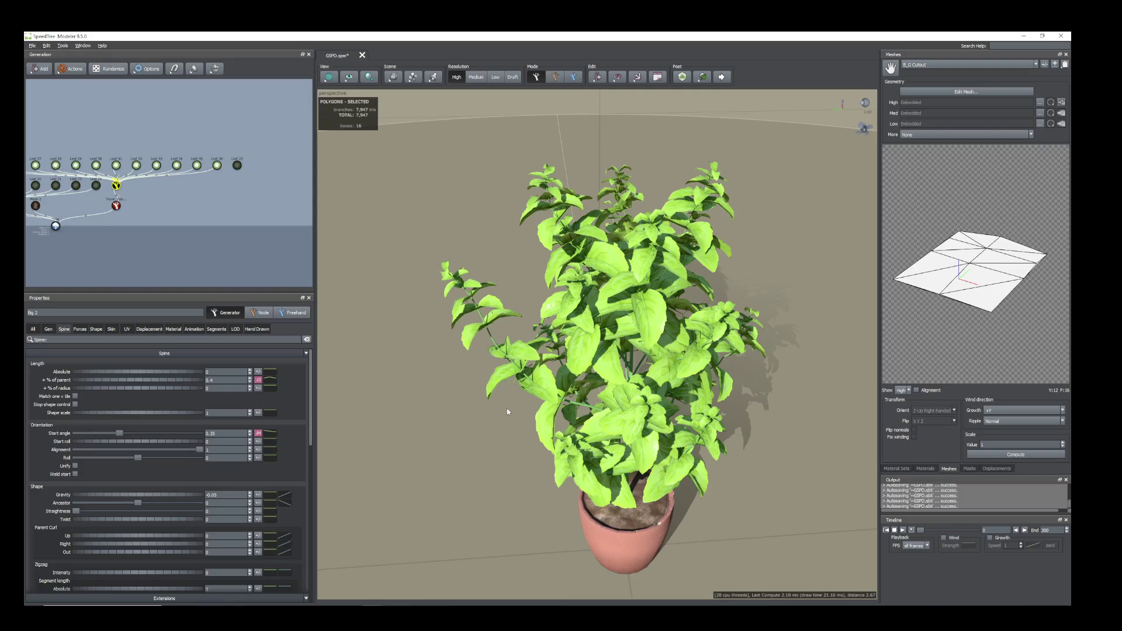
# - Set the sink of the Leaf 34 generator to about -0.04 so its leaves shift relative to the branches
pyautogui.moveTo(506, 409); pyautogui.dragTo(601, 338)
pyautogui.scroll(3, 550, 368)
pyautogui.click(578, 385)
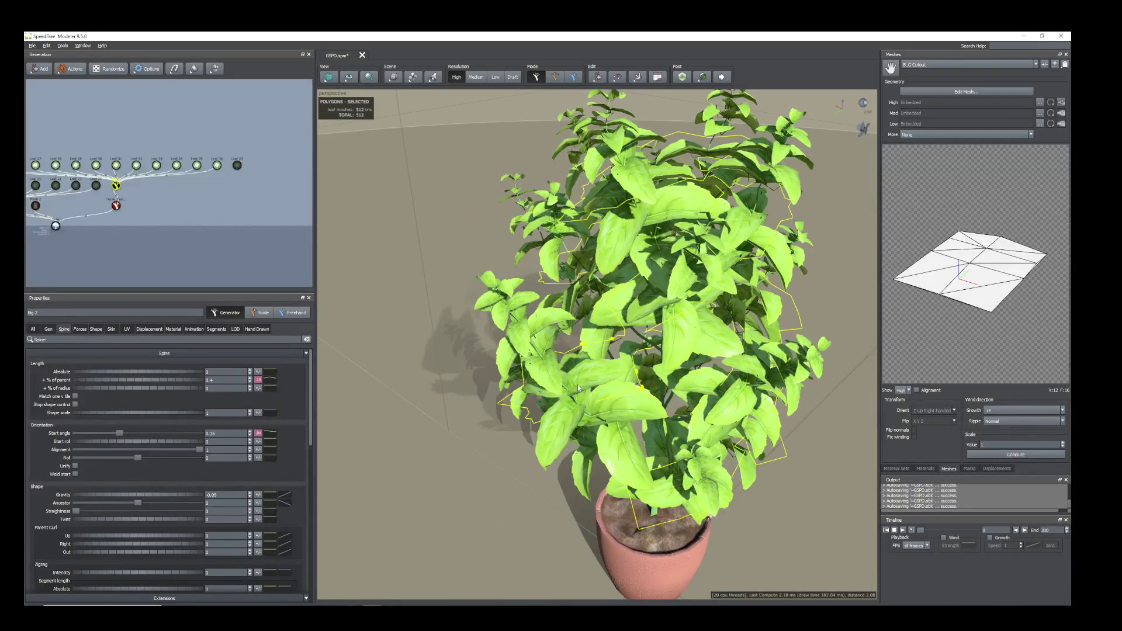
pyautogui.click(572, 426)
pyautogui.moveTo(567, 432); pyautogui.dragTo(547, 408)
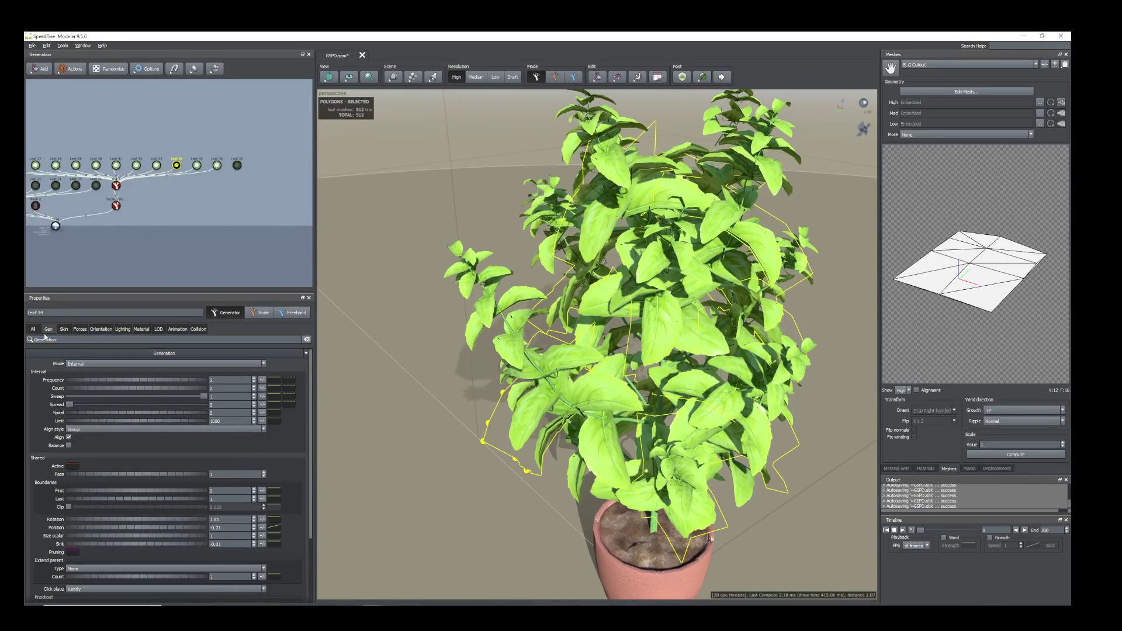
pyautogui.moveTo(99, 546); pyautogui.dragTo(96, 544)
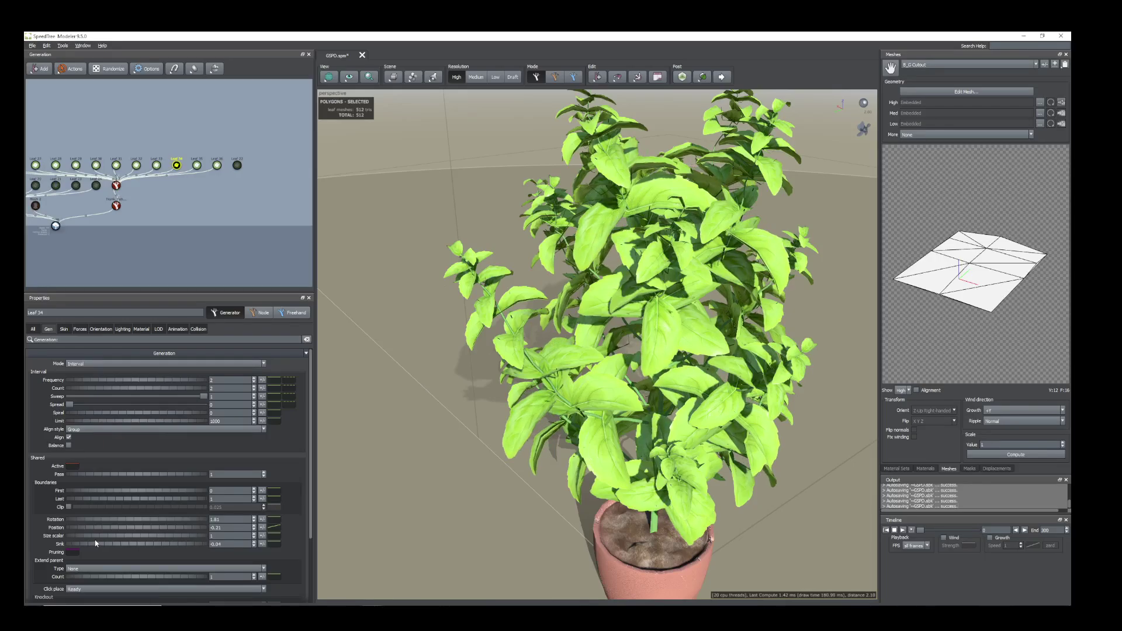
# - Fine-tune the sink of the Leaf 33 generator
pyautogui.moveTo(581, 470); pyautogui.dragTo(588, 377)
pyautogui.click(587, 362)
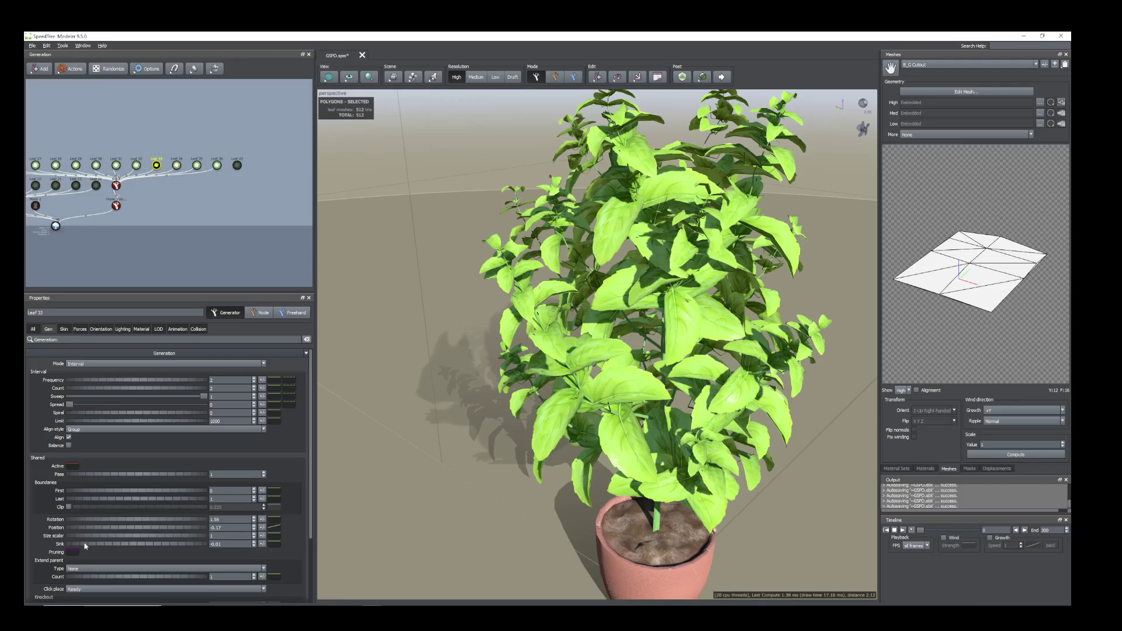
pyautogui.moveTo(85, 546); pyautogui.dragTo(84, 546)
# - Raise the brightness of the gloss map in the leaf material
pyautogui.moveTo(634, 350); pyautogui.dragTo(775, 401)
pyautogui.click(683, 349)
pyautogui.click(930, 466)
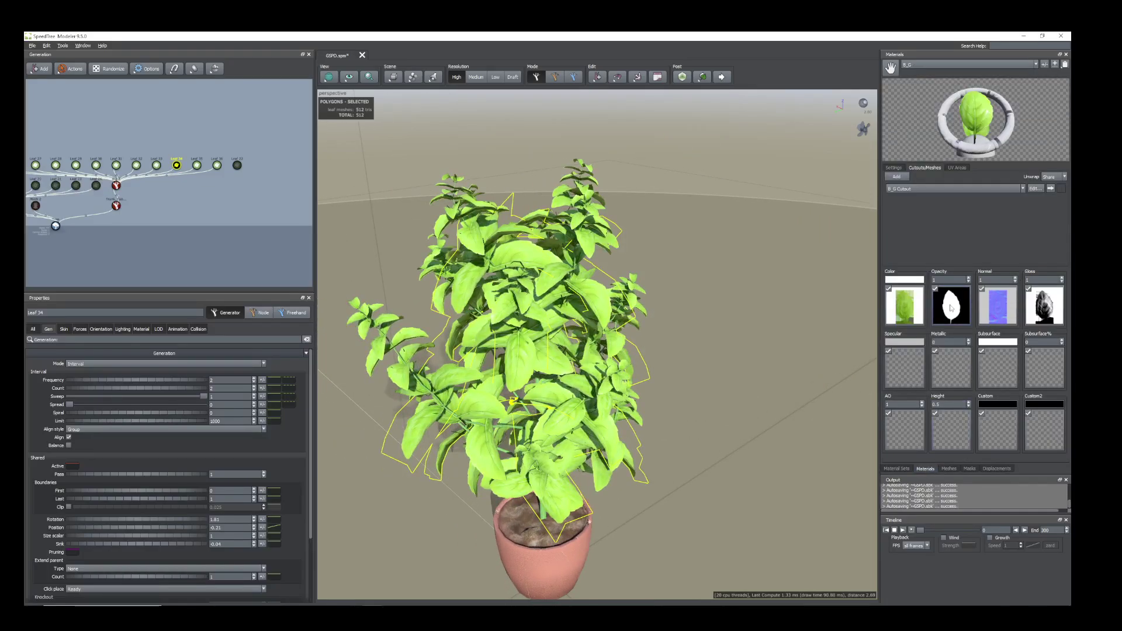
pyautogui.doubleClick(1038, 304)
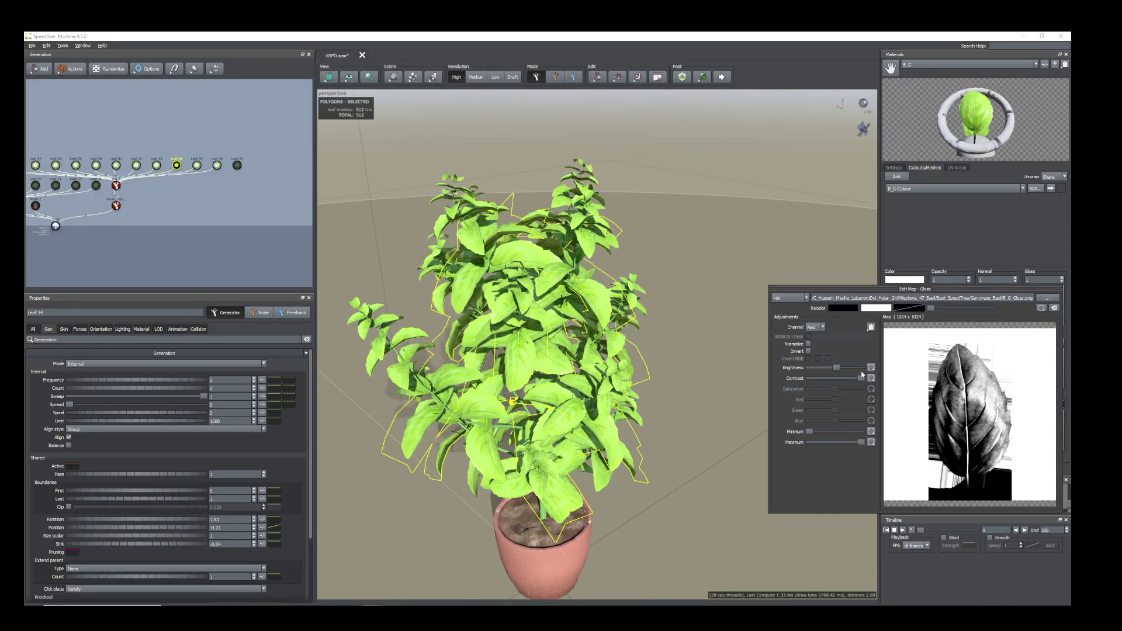
pyautogui.moveTo(836, 367); pyautogui.dragTo(845, 373)
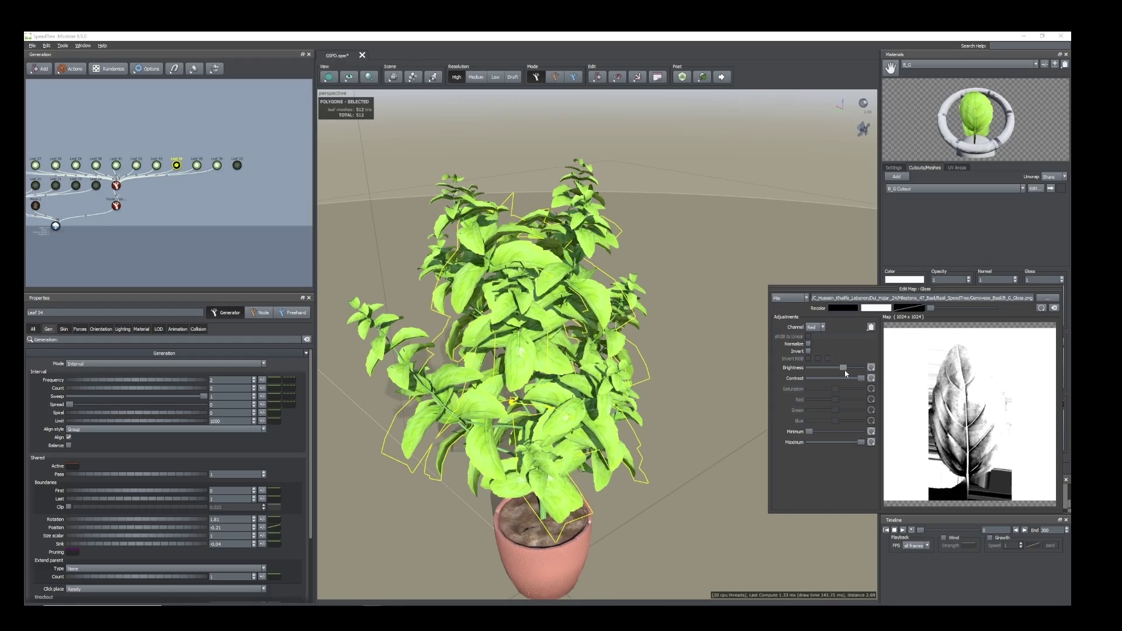
# - Examine the foliage's shape, density and gloss from several angles and distances, including from above and from the side
pyautogui.moveTo(690, 389); pyautogui.dragTo(640, 408)
pyautogui.scroll(-3, 639, 410)
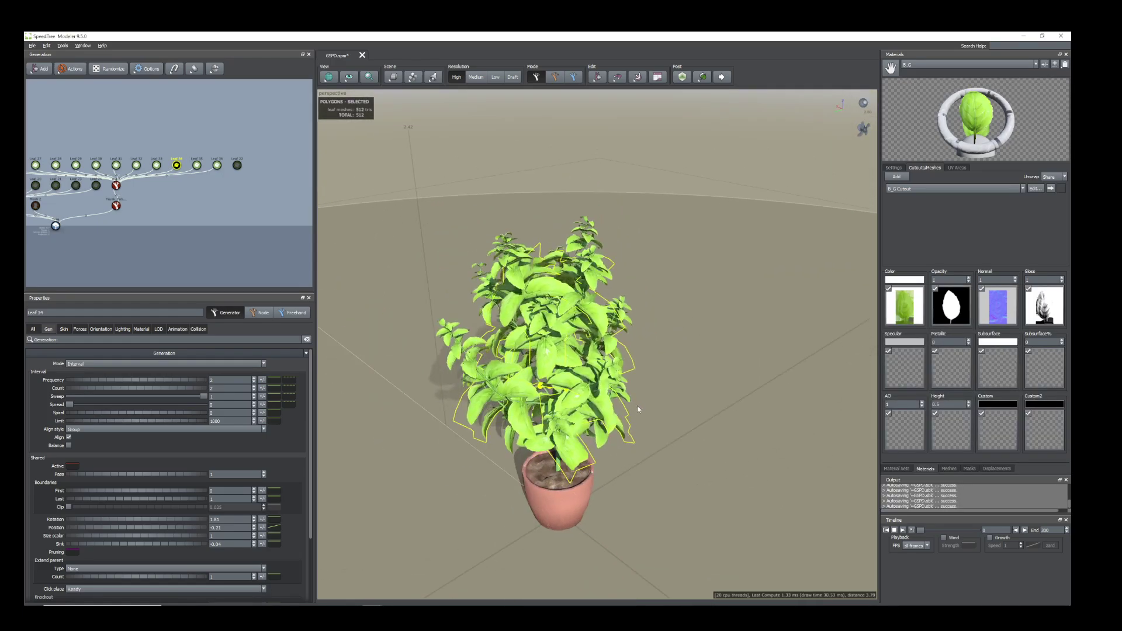
pyautogui.scroll(3, 638, 410)
pyautogui.scroll(2, 626, 388)
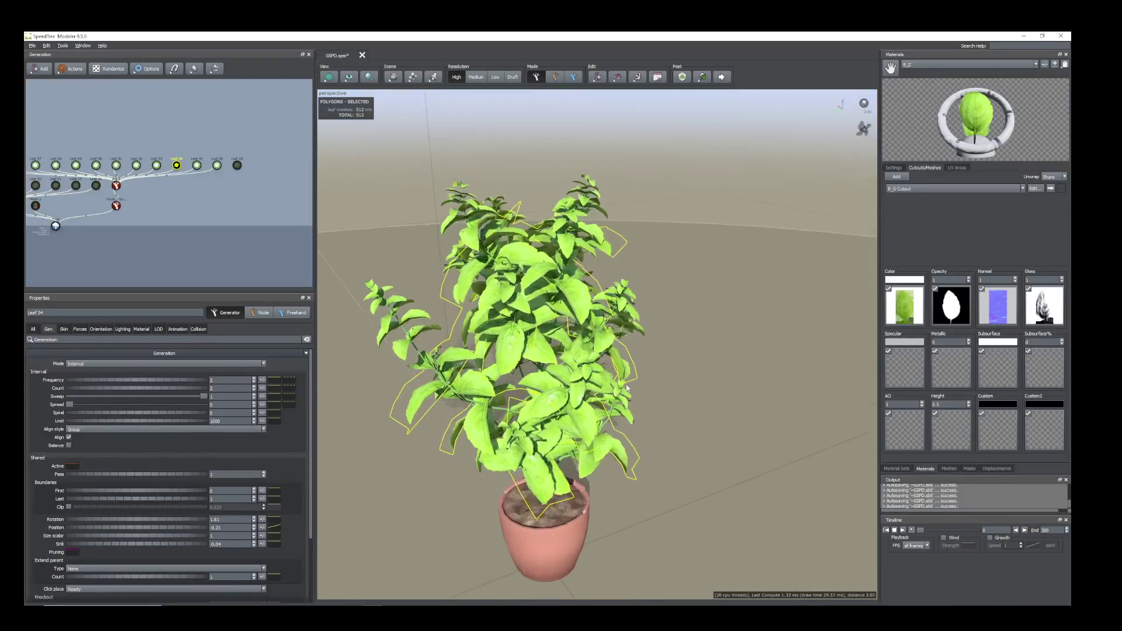
pyautogui.moveTo(627, 387); pyautogui.dragTo(666, 399)
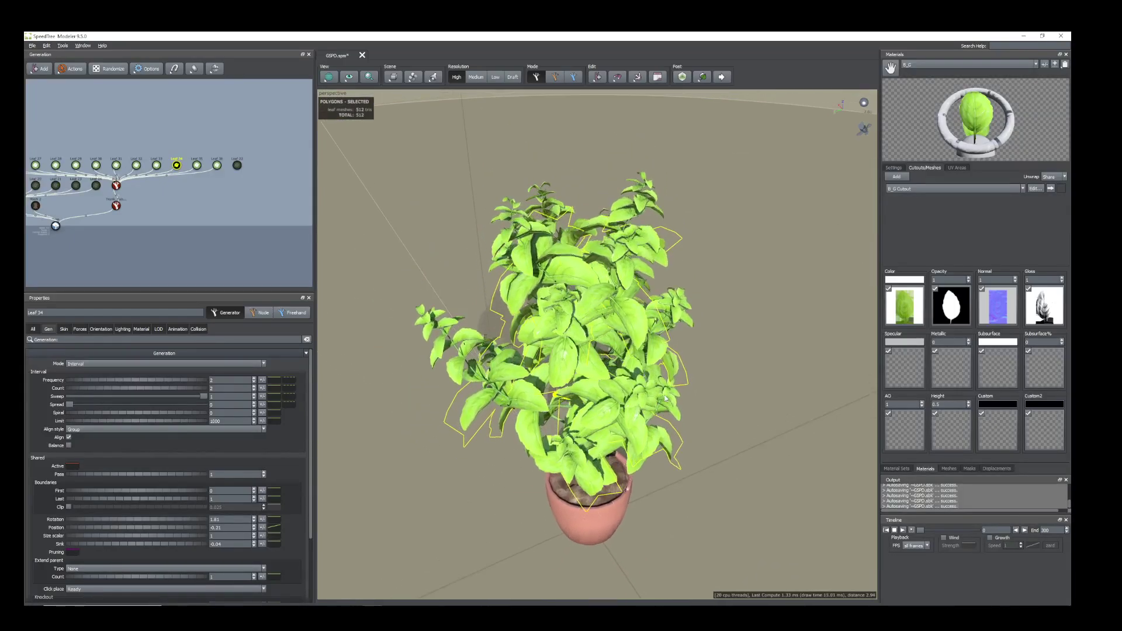
pyautogui.moveTo(680, 358); pyautogui.dragTo(712, 471)
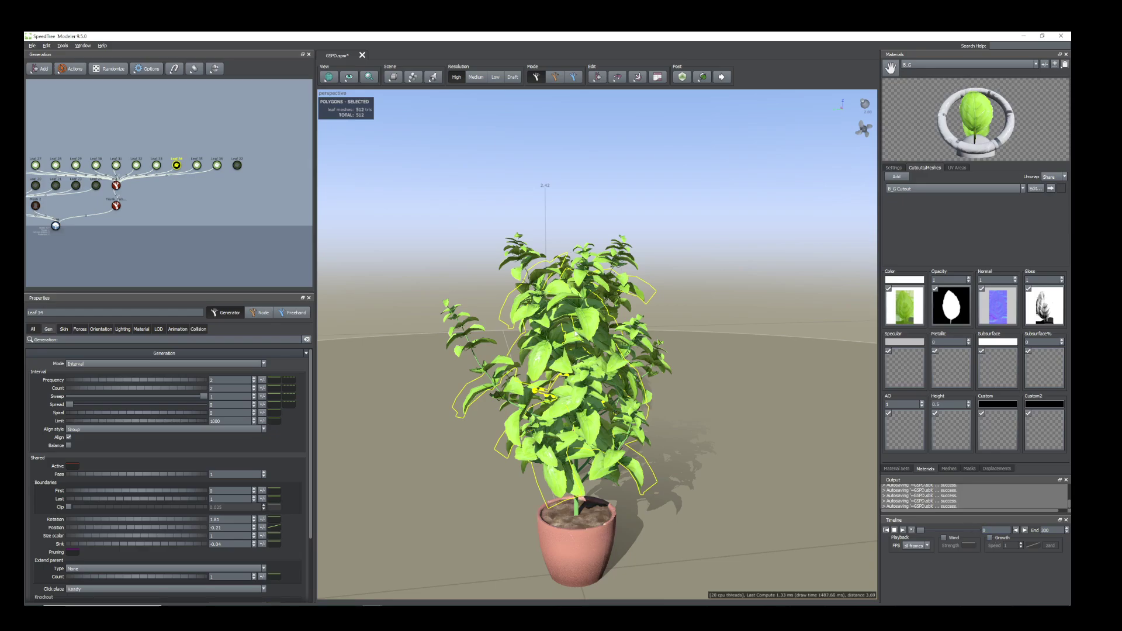
pyautogui.scroll(-2, 423, 382)
pyautogui.moveTo(423, 382); pyautogui.dragTo(420, 448)
pyautogui.scroll(3, 420, 447)
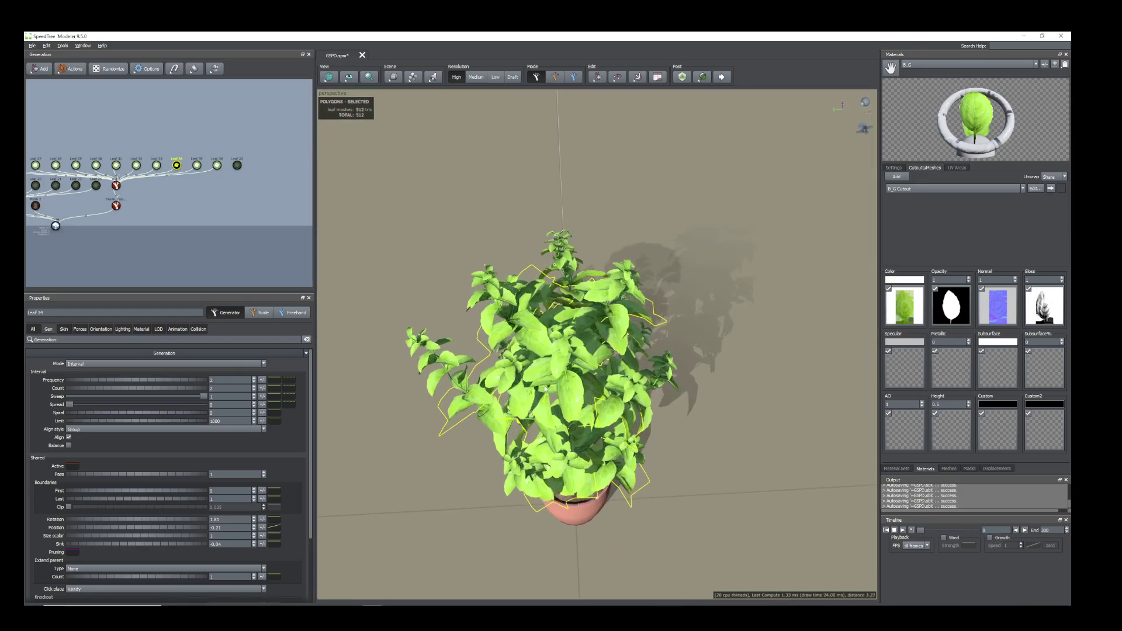
pyautogui.scroll(-2, 229, 205)
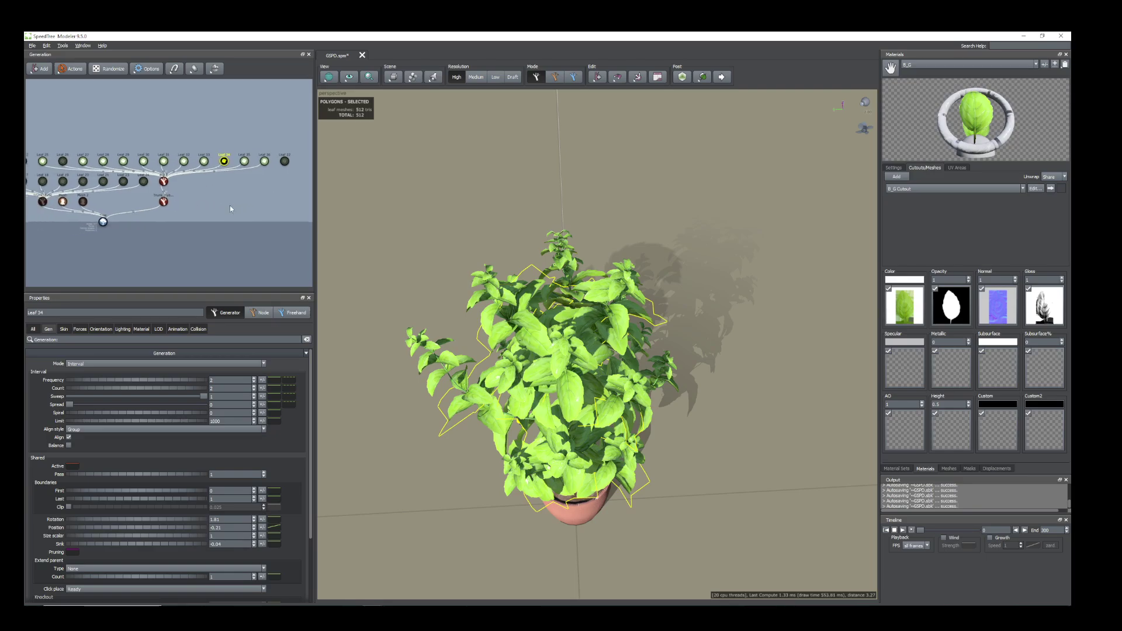
# - Hide the ten newest leaf generators in the top row, along with their parent branch generator and the trunk generator
pyautogui.moveTo(78, 163); pyautogui.dragTo(263, 170)
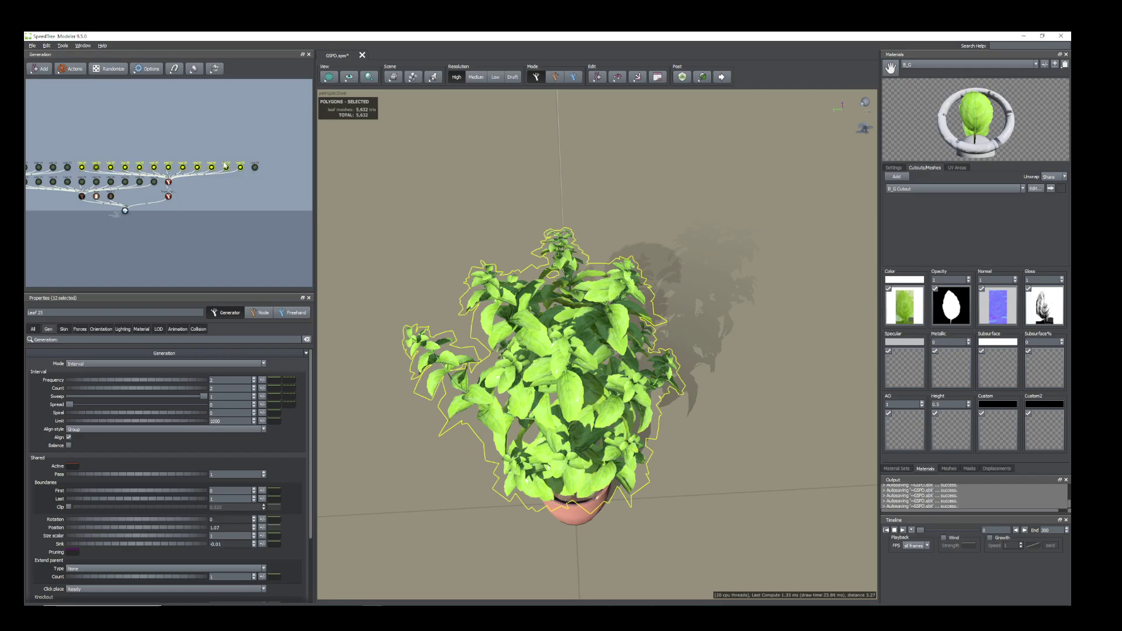
pyautogui.moveTo(107, 161); pyautogui.dragTo(242, 173)
pyautogui.press('h')
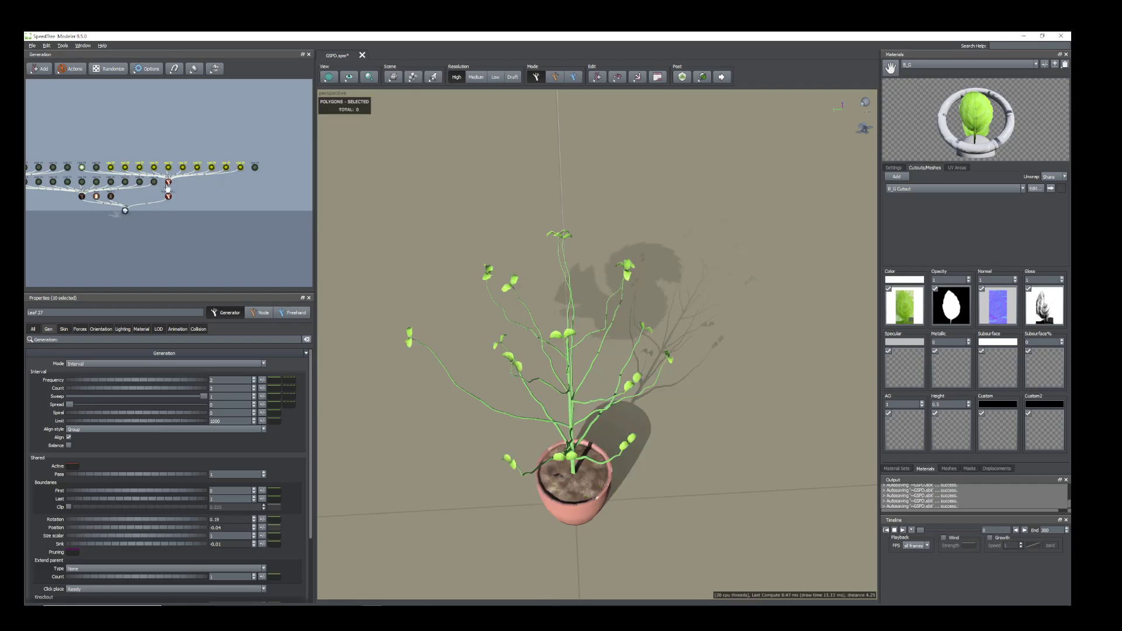
pyautogui.click(169, 183)
pyautogui.click(169, 197)
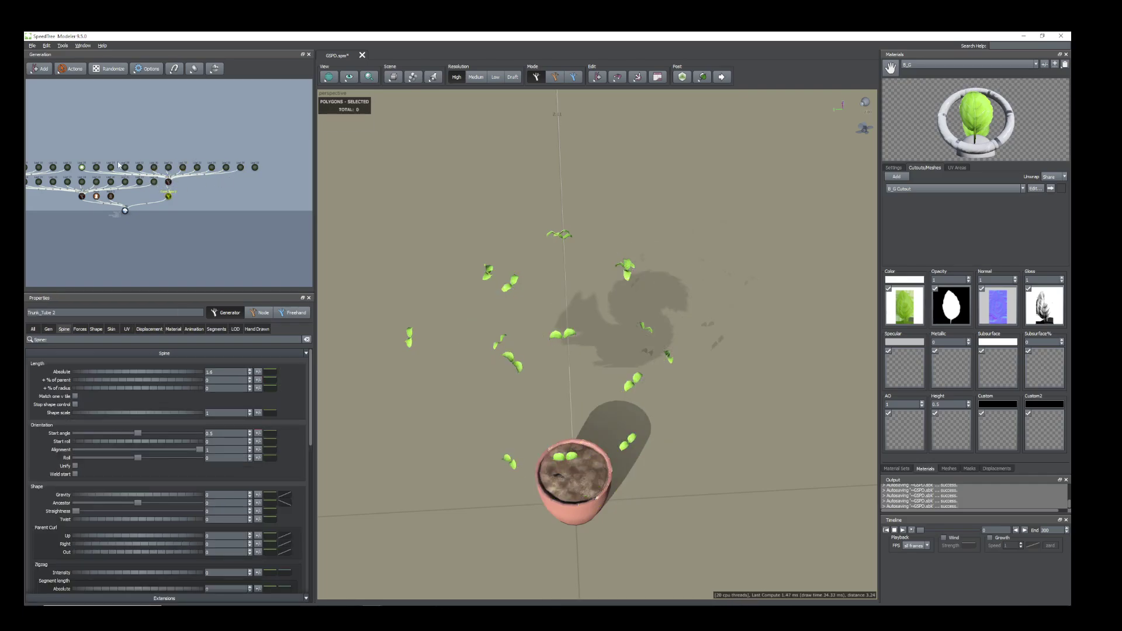
# - Show the hidden leaf generators at the graph's left end in both rows, along with their parent branch generator
pyautogui.click(82, 167)
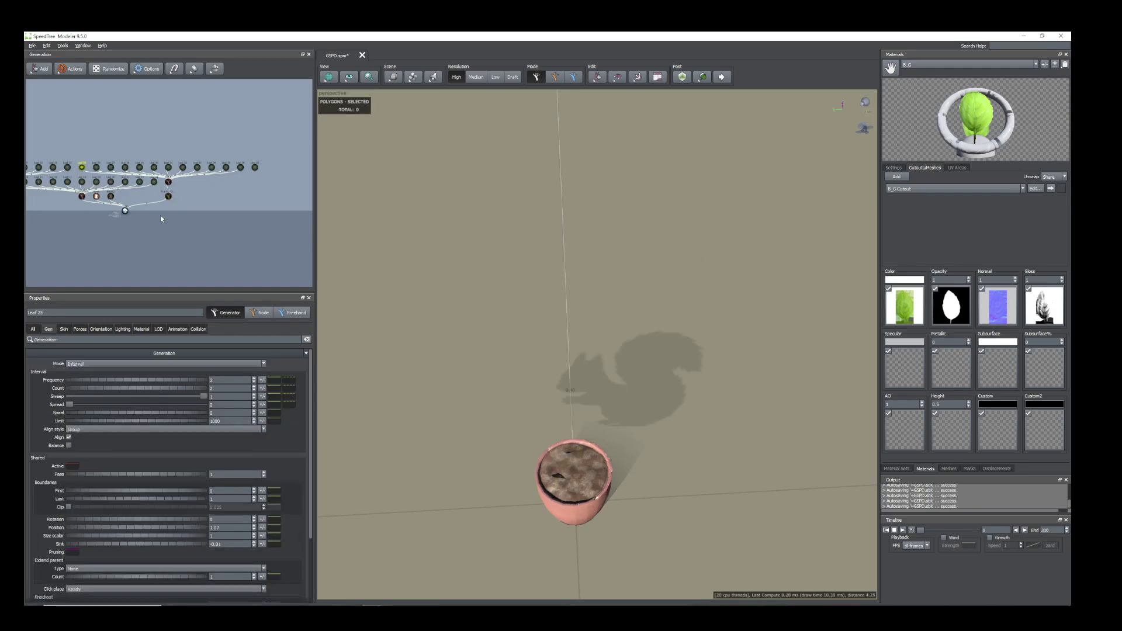
pyautogui.scroll(1, 143, 186)
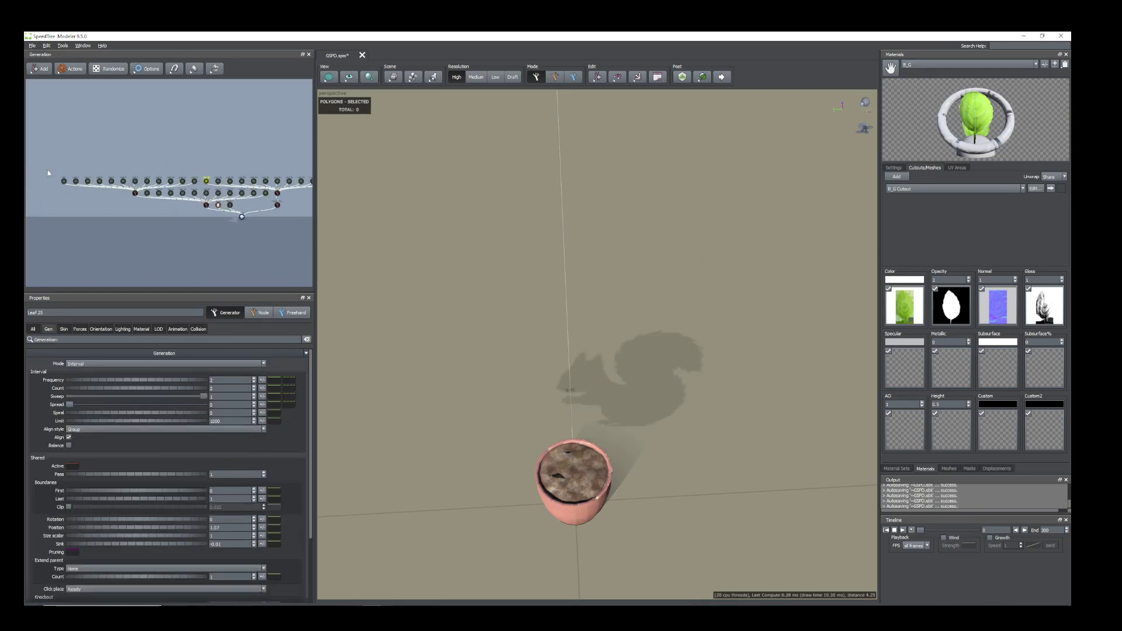
pyautogui.moveTo(48, 170); pyautogui.dragTo(202, 204)
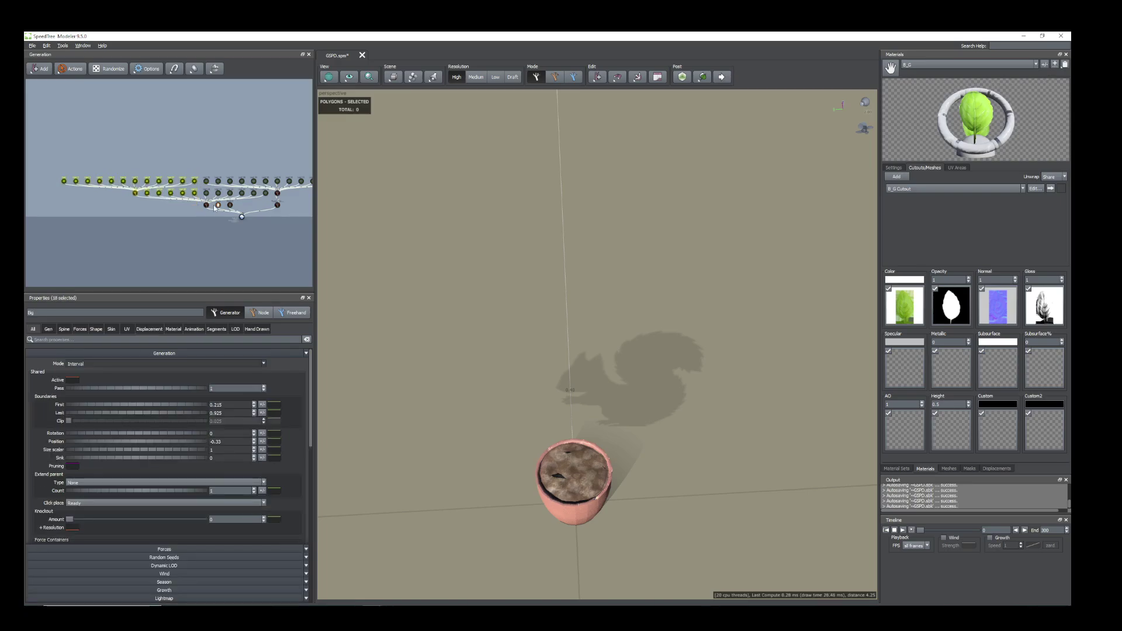
pyautogui.click(229, 193)
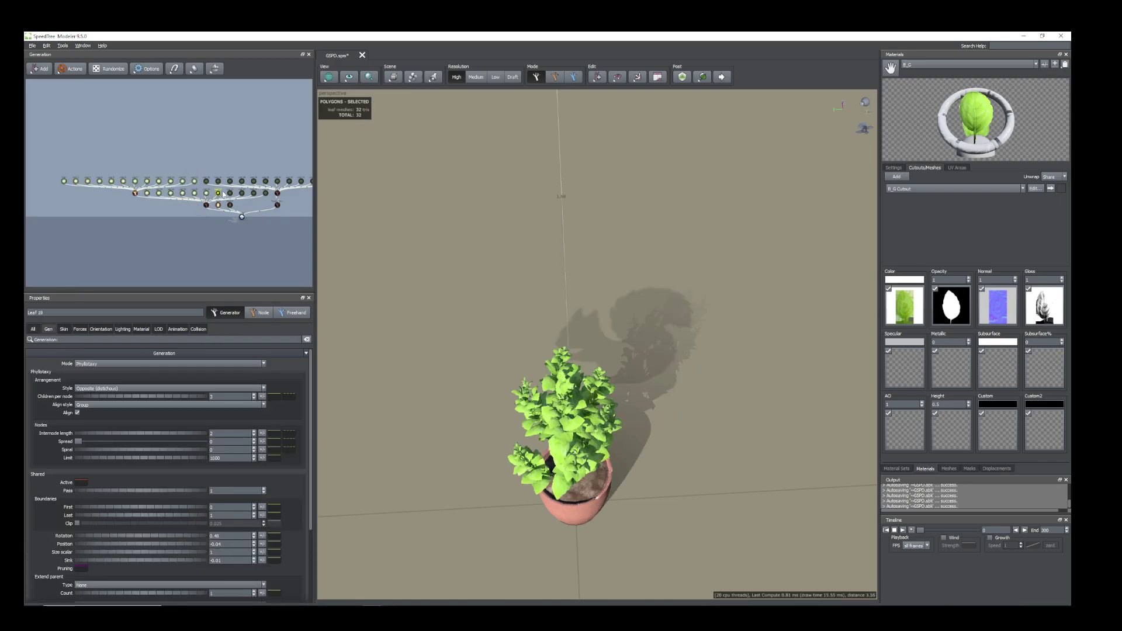
pyautogui.click(242, 194)
pyautogui.click(253, 193)
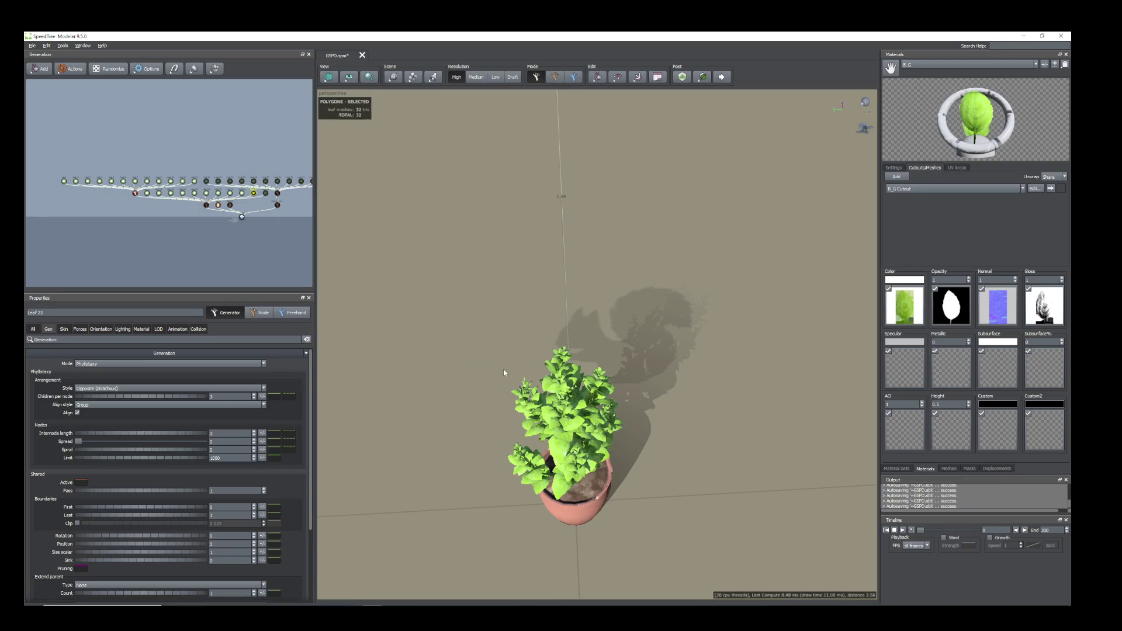
# - Examine the potted plant's restored foliage from a closer distance and a lower angle
pyautogui.scroll(5, 504, 370)
pyautogui.moveTo(612, 412); pyautogui.dragTo(643, 472, button='middle')
pyautogui.moveTo(643, 472); pyautogui.dragTo(657, 453)
pyautogui.scroll(-2, 657, 454)
pyautogui.moveTo(657, 454); pyautogui.dragTo(659, 454, button='middle')
pyautogui.moveTo(658, 454); pyautogui.dragTo(656, 454)
pyautogui.scroll(-2, 655, 454)
pyautogui.moveTo(656, 454); pyautogui.dragTo(682, 465, button='middle')
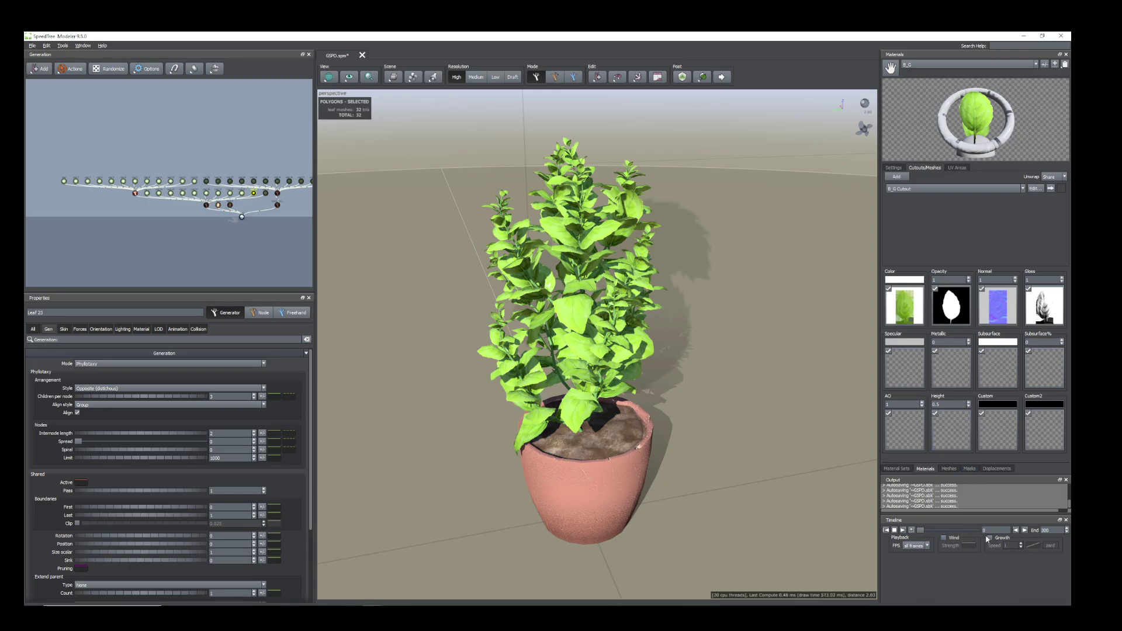
# - Set the timeline's end frame to 400, enable growth and set the growth speed to 0.1
pyautogui.doubleClick(1050, 531)
pyautogui.click(991, 539)
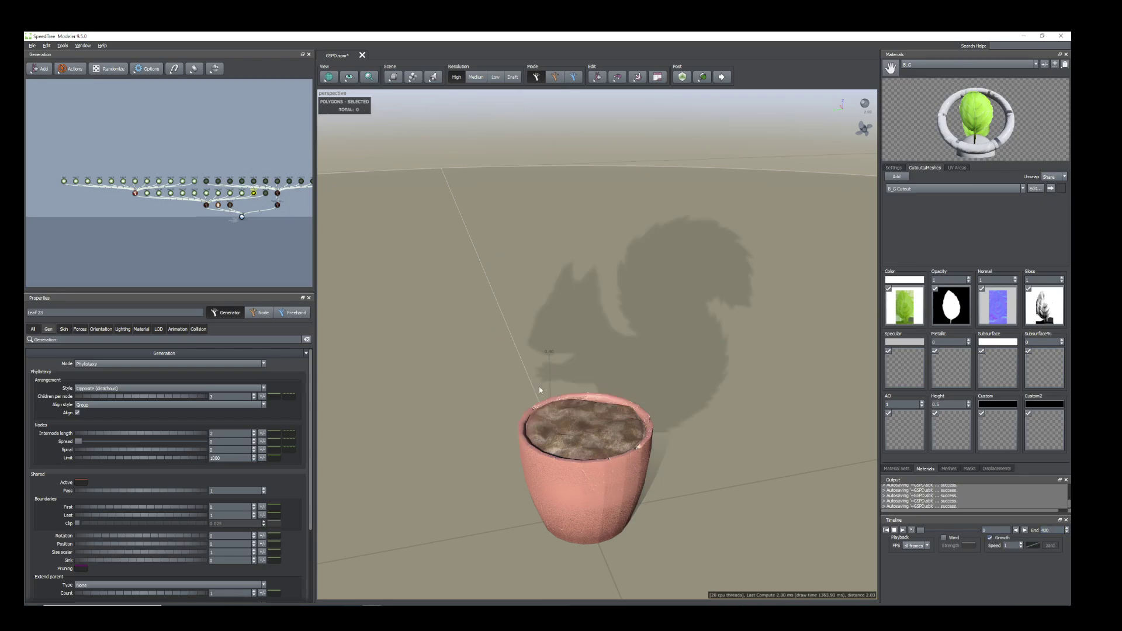
pyautogui.doubleClick(1011, 548)
pyautogui.click(1022, 549)
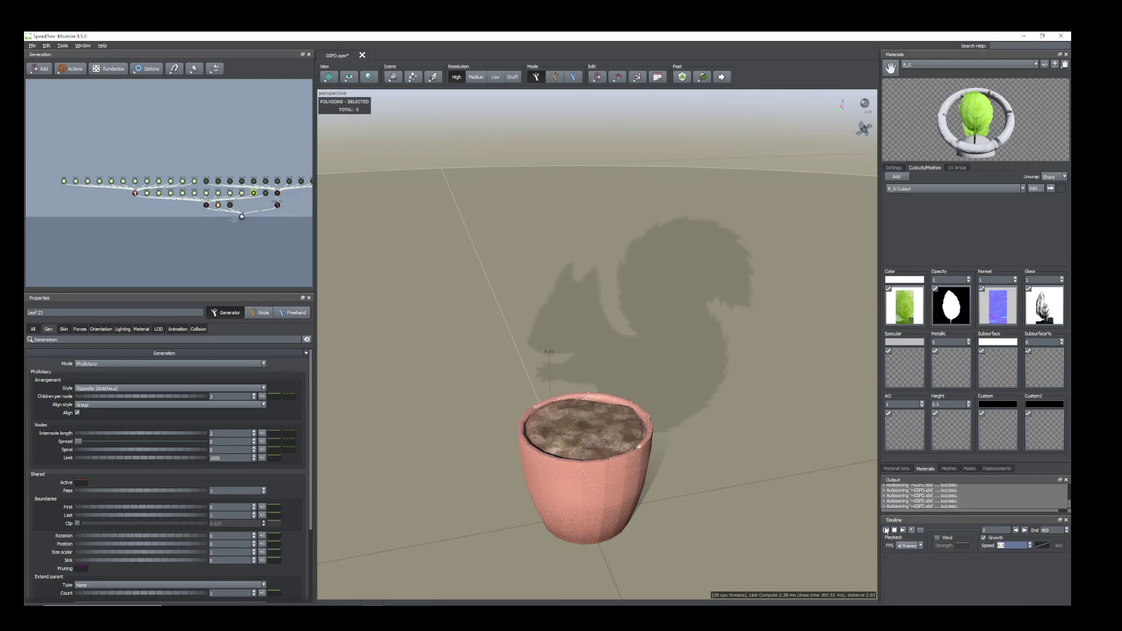
pyautogui.moveTo(635, 515); pyautogui.dragTo(632, 509)
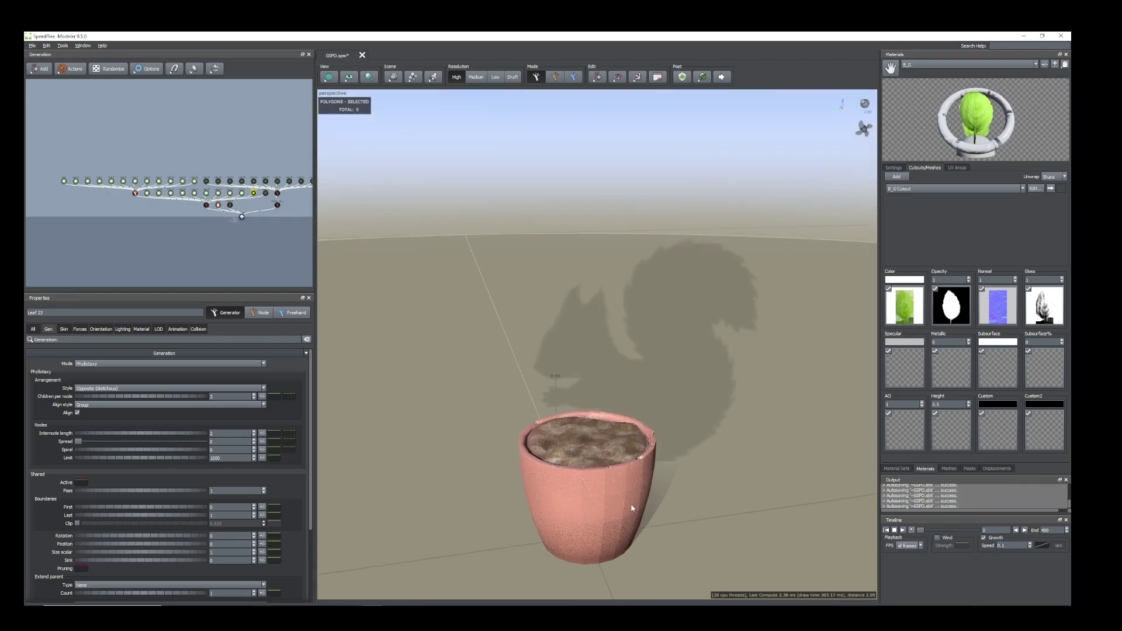
# - Play back the growth animation and check the playback frame rate options, keeping all frames
pyautogui.click(898, 548)
pyautogui.click(973, 561)
pyautogui.click(903, 531)
pyautogui.click(887, 530)
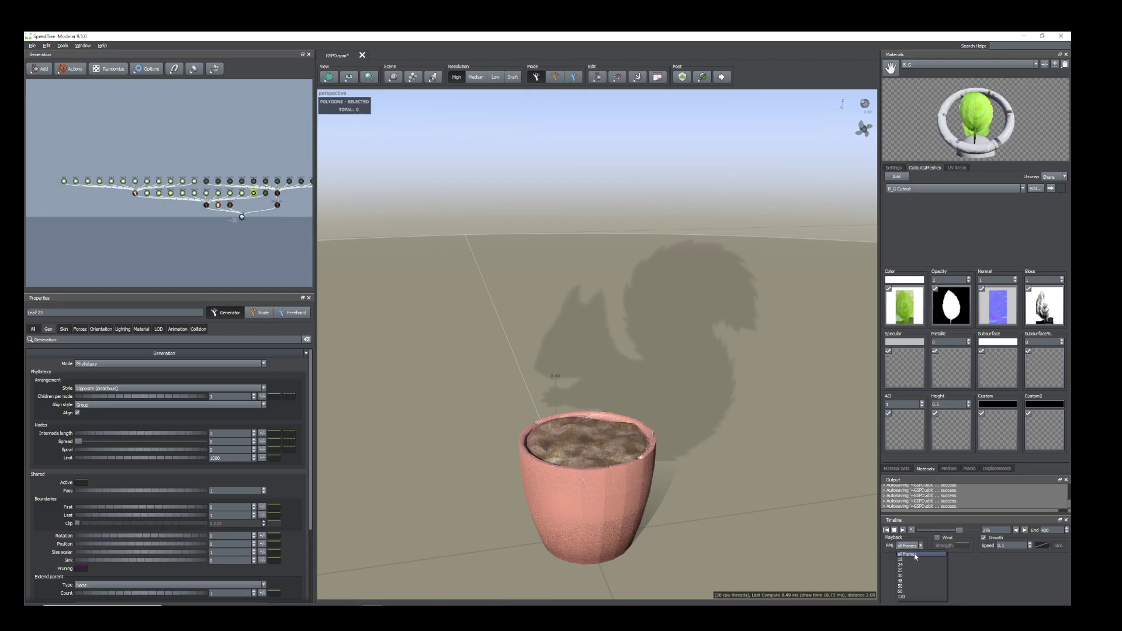
pyautogui.click(918, 552)
pyautogui.click(922, 547)
pyautogui.click(925, 546)
# - Try a growth speed of 1 and turn growth off
pyautogui.click(1030, 545)
pyautogui.click(1032, 548)
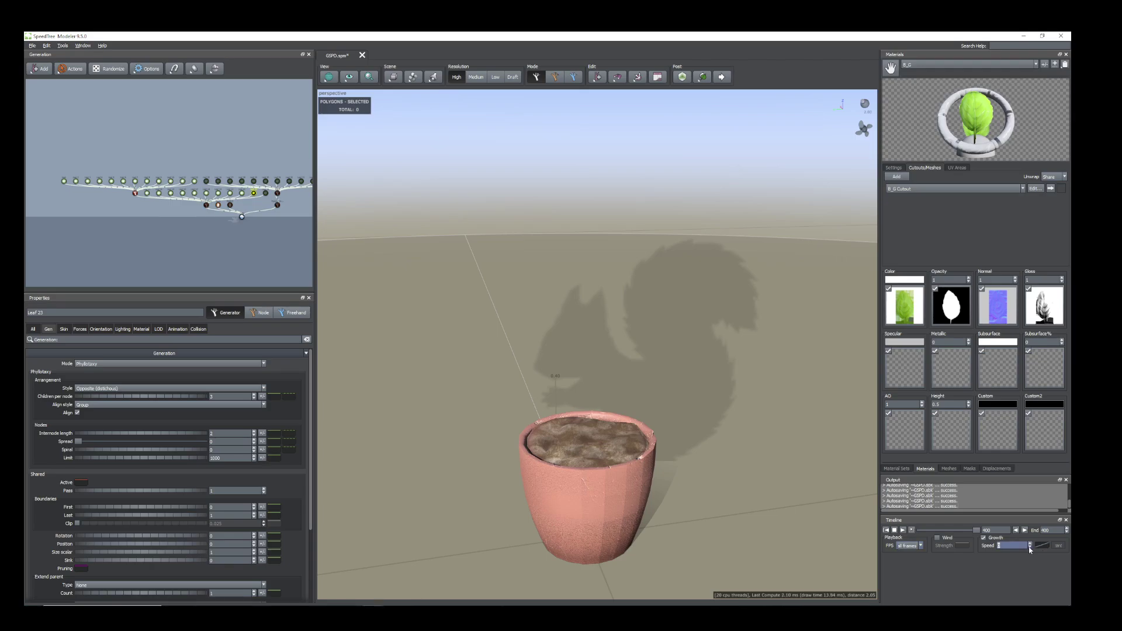
pyautogui.click(984, 539)
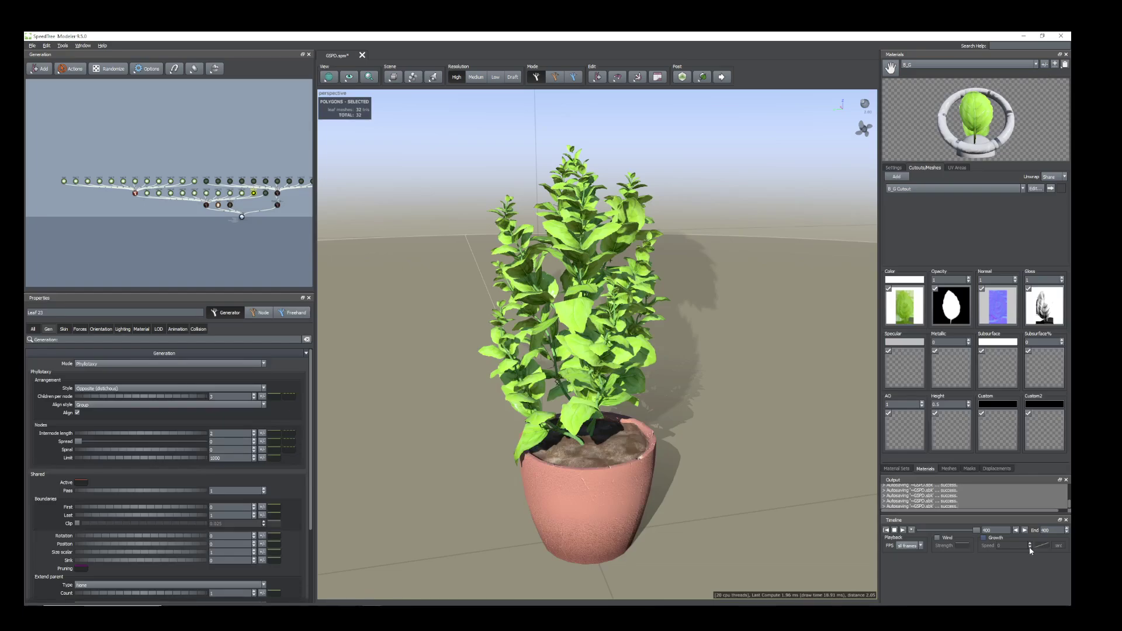
# - Re-enable growth, set its speed to 0.1 and start playback
pyautogui.click(986, 540)
pyautogui.click(1031, 547)
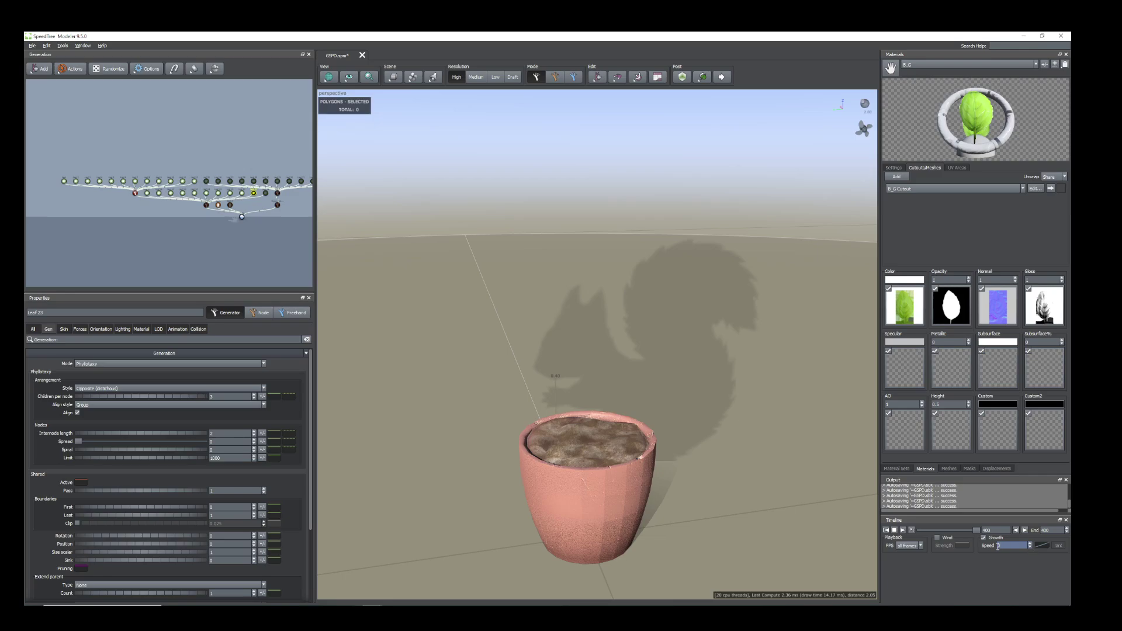
pyautogui.write('0.1')
pyautogui.press('Return')
pyautogui.click(903, 530)
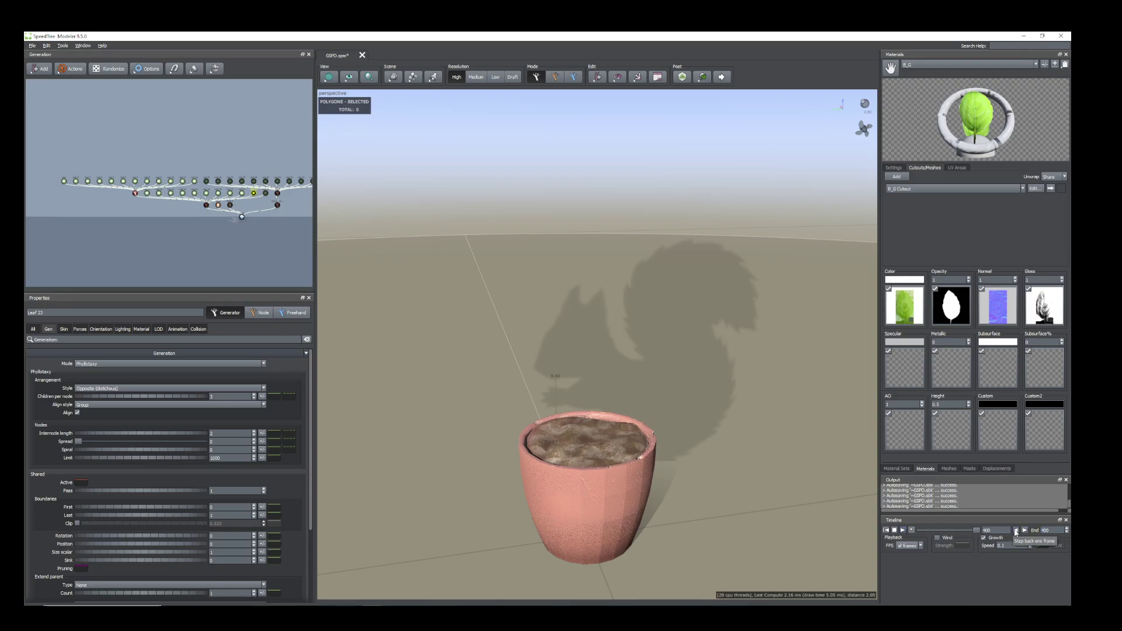
# - Step the timeline back two frames, then stop and replay the growth animation
pyautogui.click(1016, 530)
pyautogui.click(1016, 531)
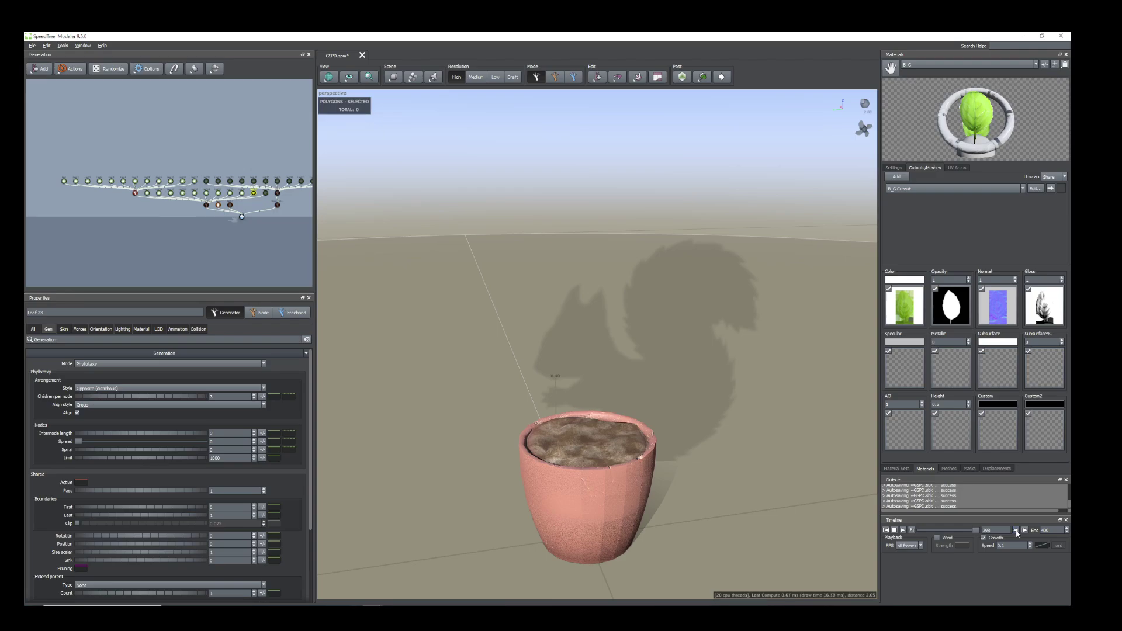
pyautogui.click(895, 530)
pyautogui.click(904, 531)
# - Turn growth off, step through the last frames, stop the timeline and turn growth on again
pyautogui.click(984, 538)
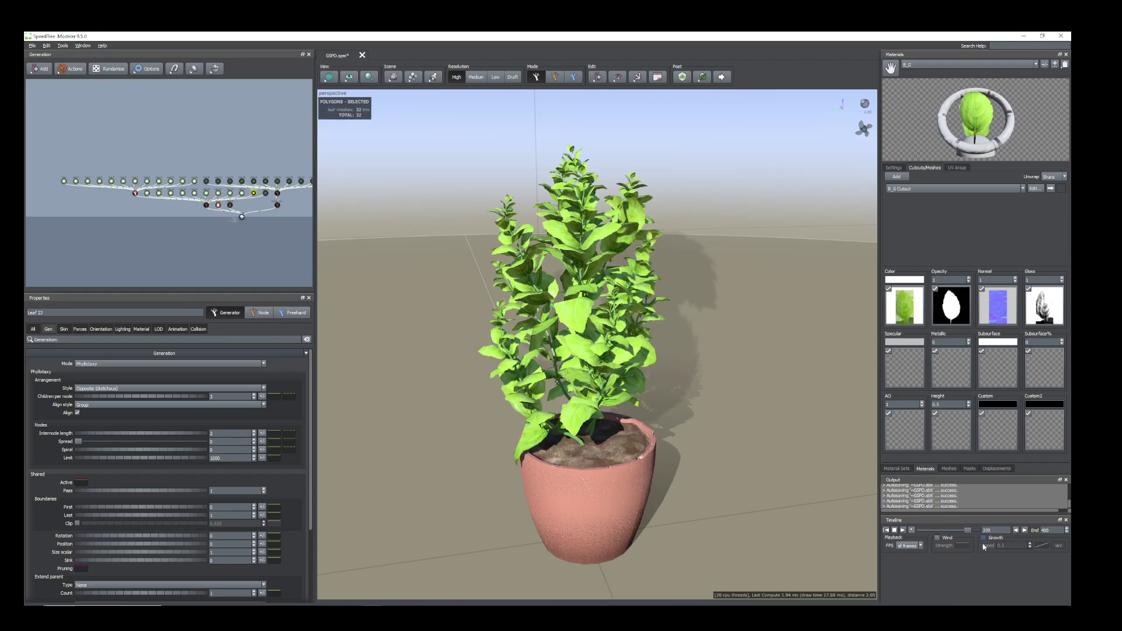
pyautogui.doubleClick(1045, 531)
pyautogui.click(1024, 532)
pyautogui.click(1016, 531)
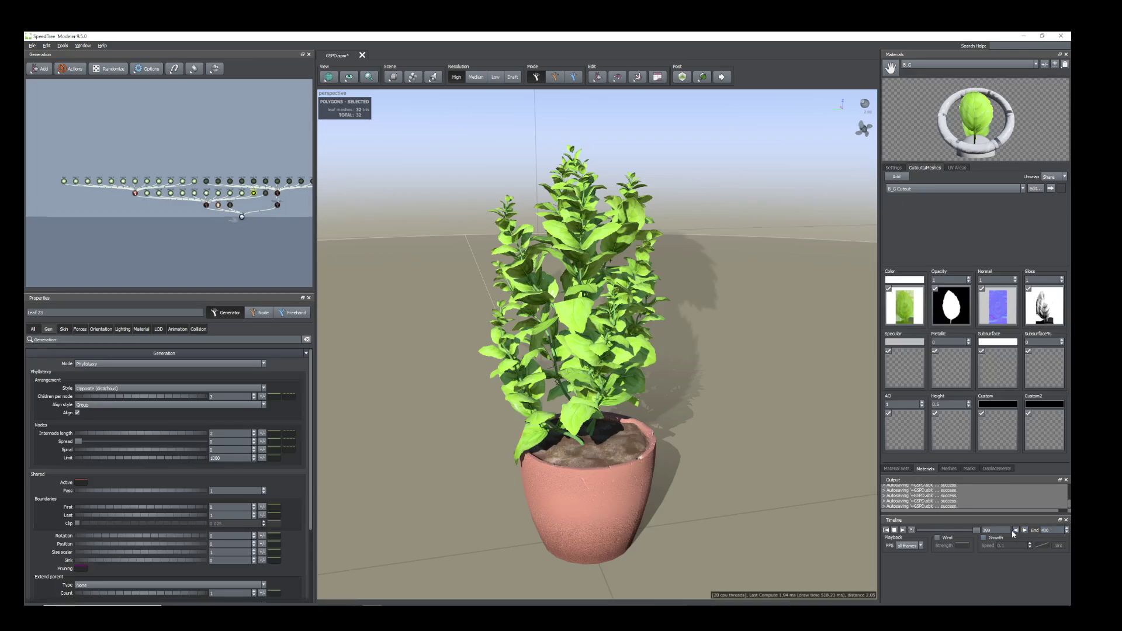
pyautogui.click(895, 530)
pyautogui.click(984, 539)
# - Check the growth speed and replay the growth animation from the first frame
pyautogui.doubleClick(1003, 544)
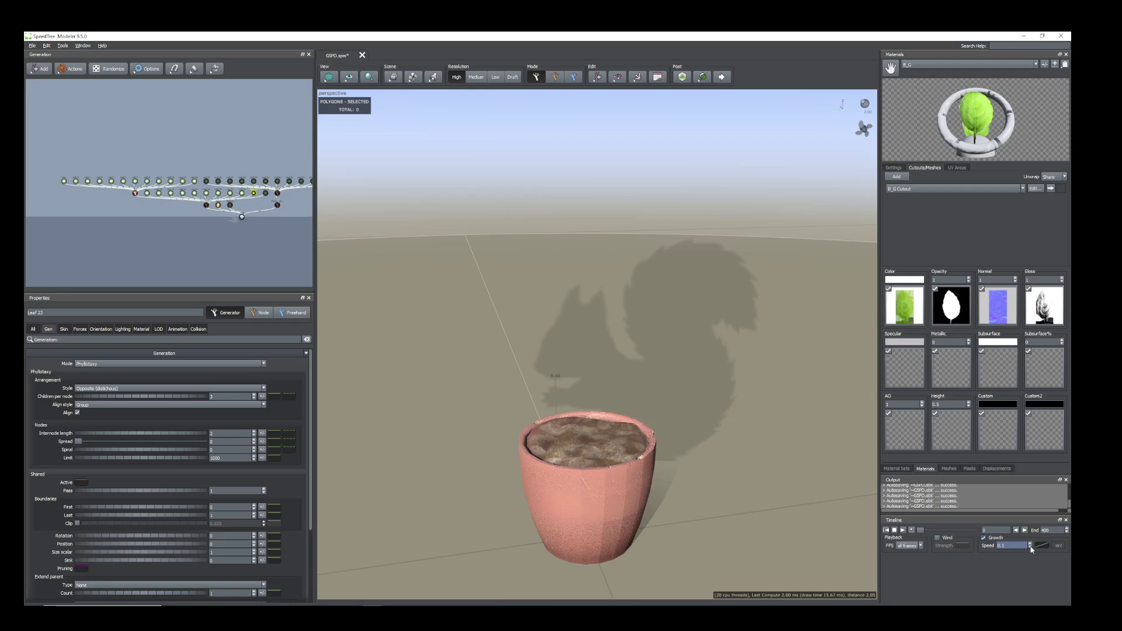
pyautogui.click(904, 532)
pyautogui.click(887, 531)
pyautogui.click(903, 531)
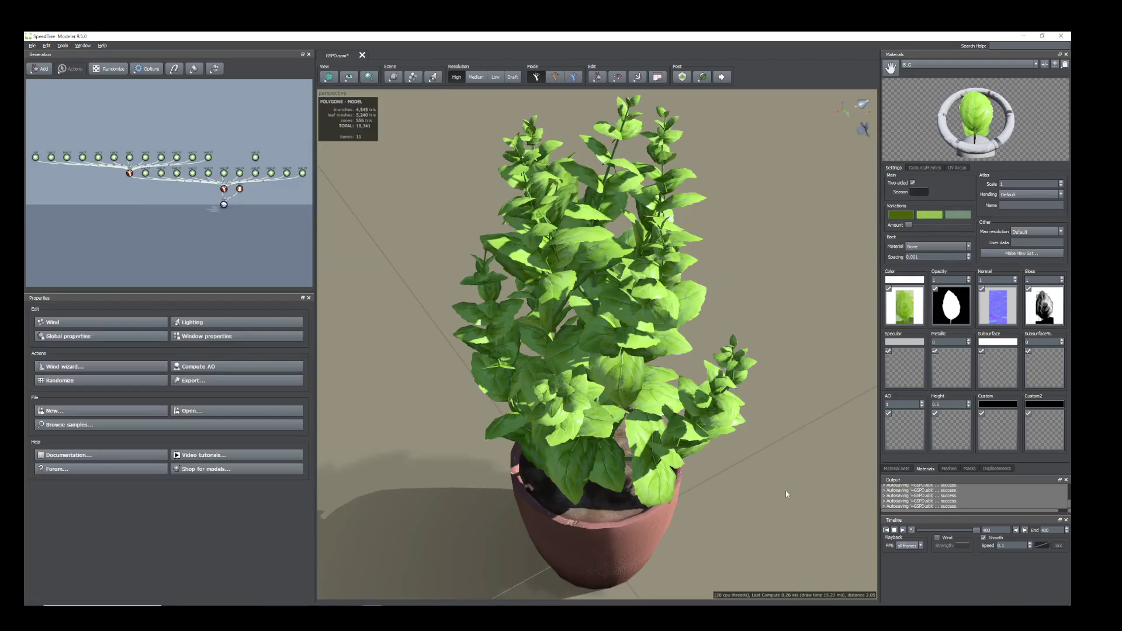
# - Compare the plant with growth off and on, and replay its growth with the whole pot in view
pyautogui.click(983, 538)
pyautogui.click(983, 539)
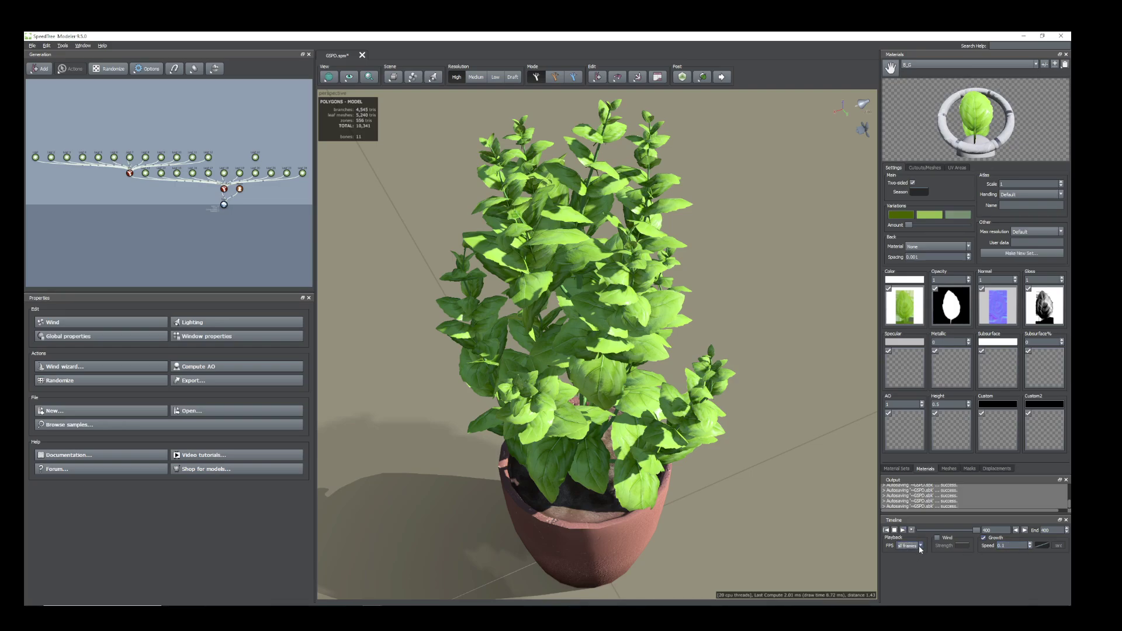
pyautogui.click(903, 531)
pyautogui.click(887, 530)
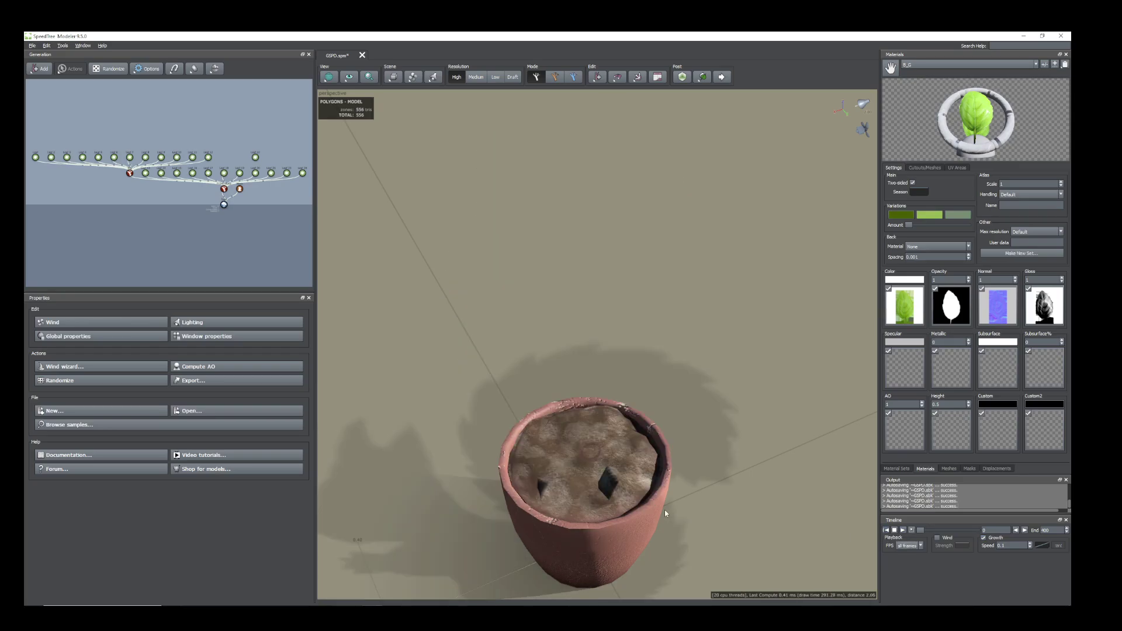
pyautogui.scroll(3, 683, 501)
pyautogui.moveTo(714, 501); pyautogui.dragTo(717, 492, button='middle')
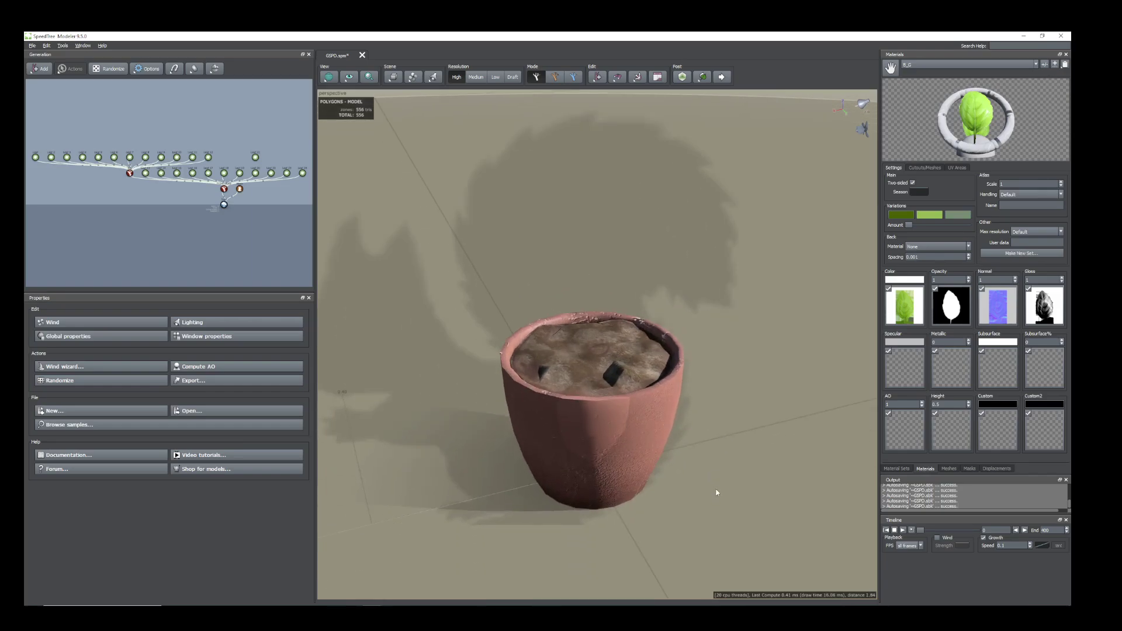
pyautogui.click(903, 530)
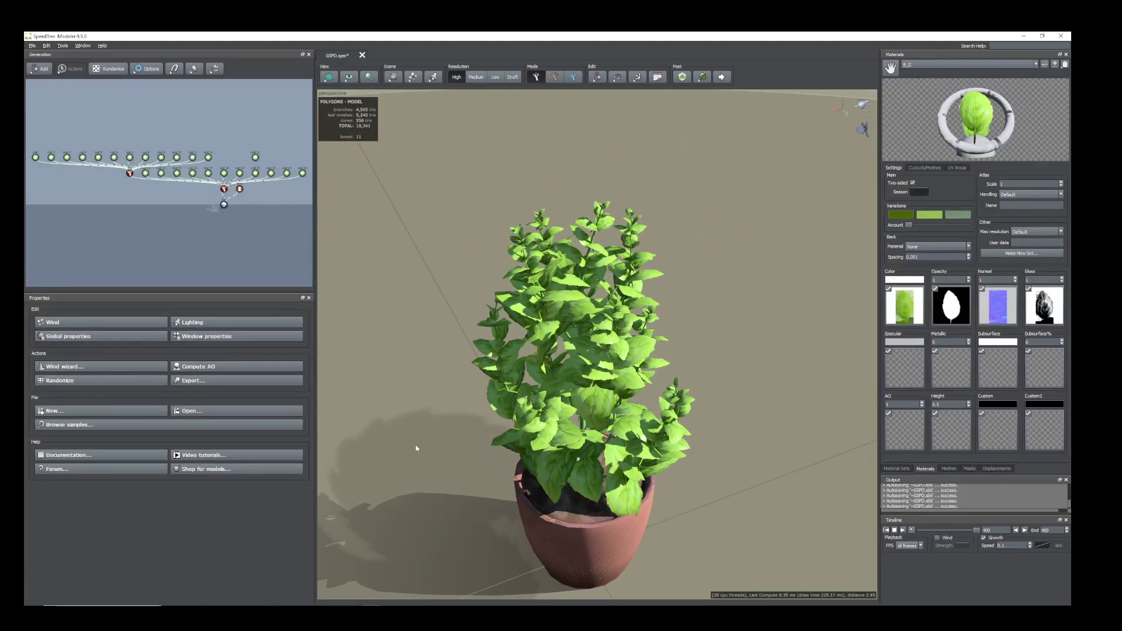
# - Turn growth off, check the playback and wind settings, and turn growth back on
pyautogui.click(984, 539)
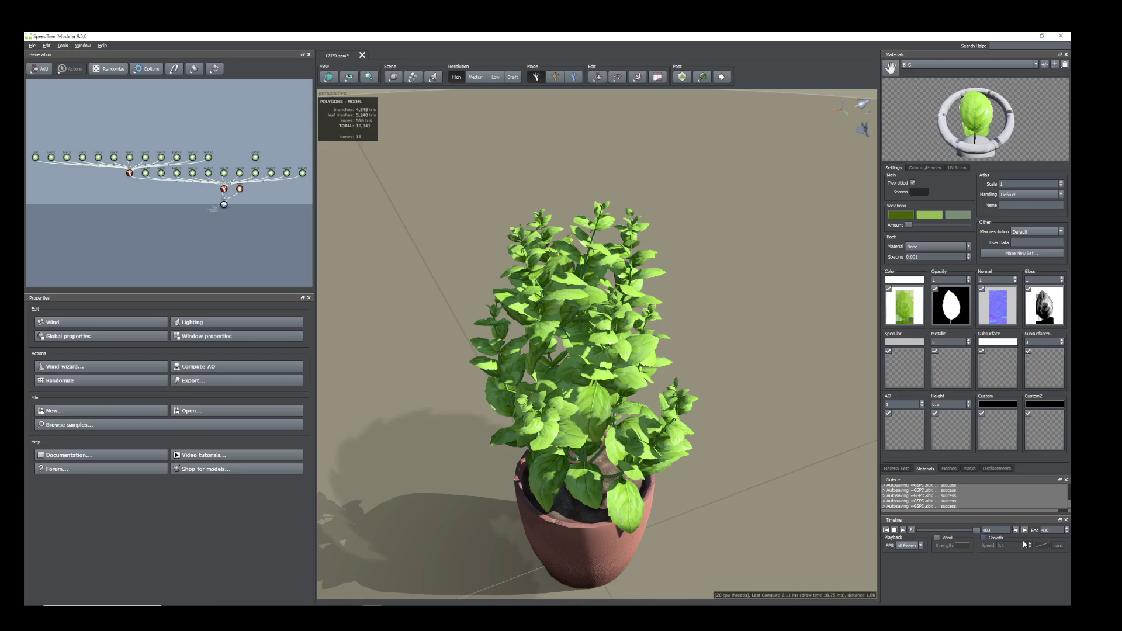
pyautogui.click(921, 546)
pyautogui.click(959, 548)
pyautogui.click(984, 538)
# - Inspect the growth speed and the tree's growth profile curve, then replay the growth from the first frame
pyautogui.doubleClick(1012, 546)
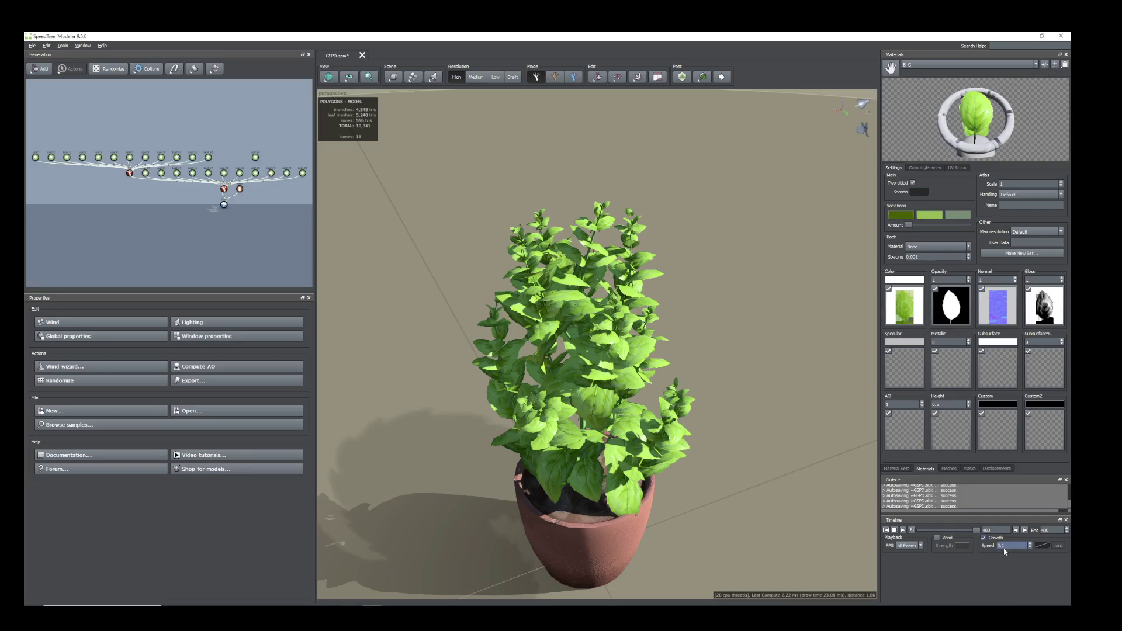
pyautogui.click(1043, 545)
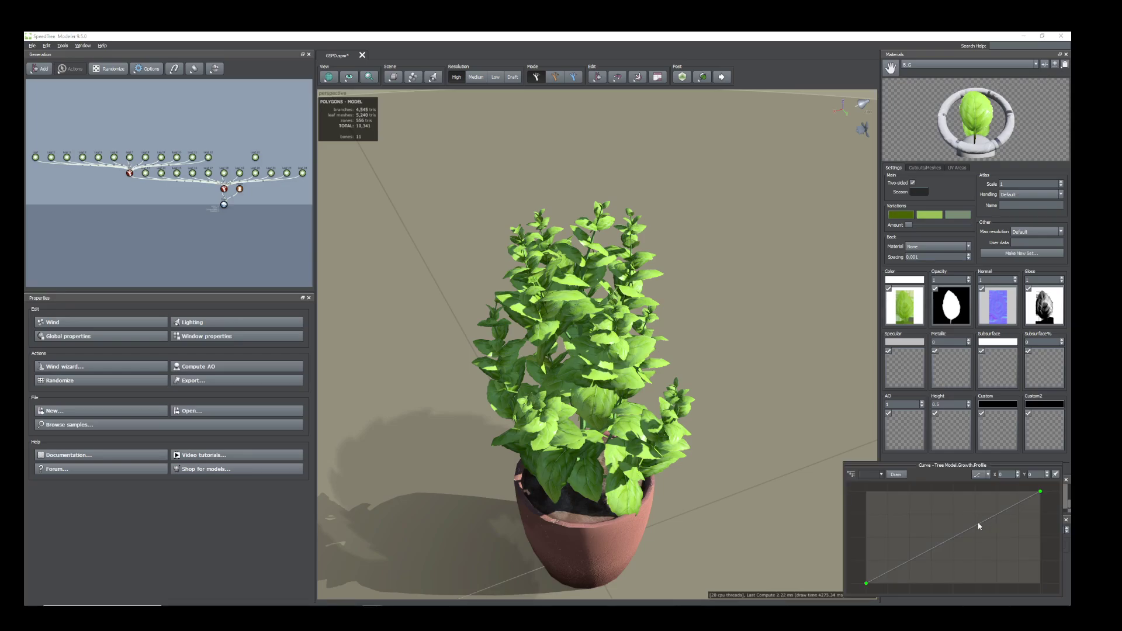
pyautogui.moveTo(980, 526); pyautogui.dragTo(942, 522)
pyautogui.click(812, 479)
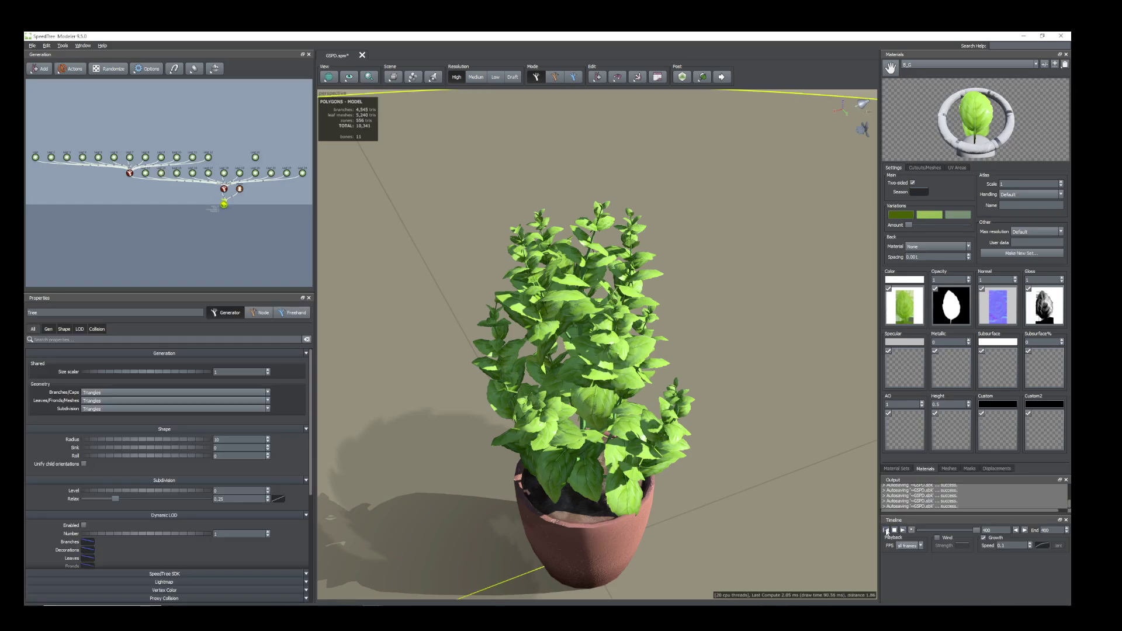
pyautogui.click(887, 531)
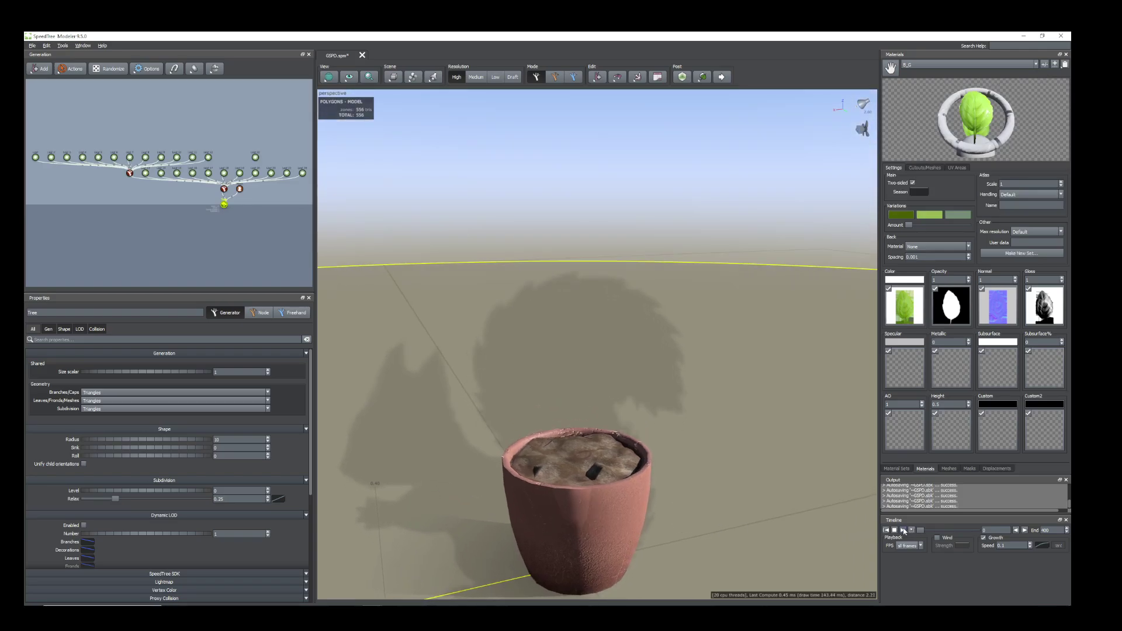
pyautogui.click(904, 531)
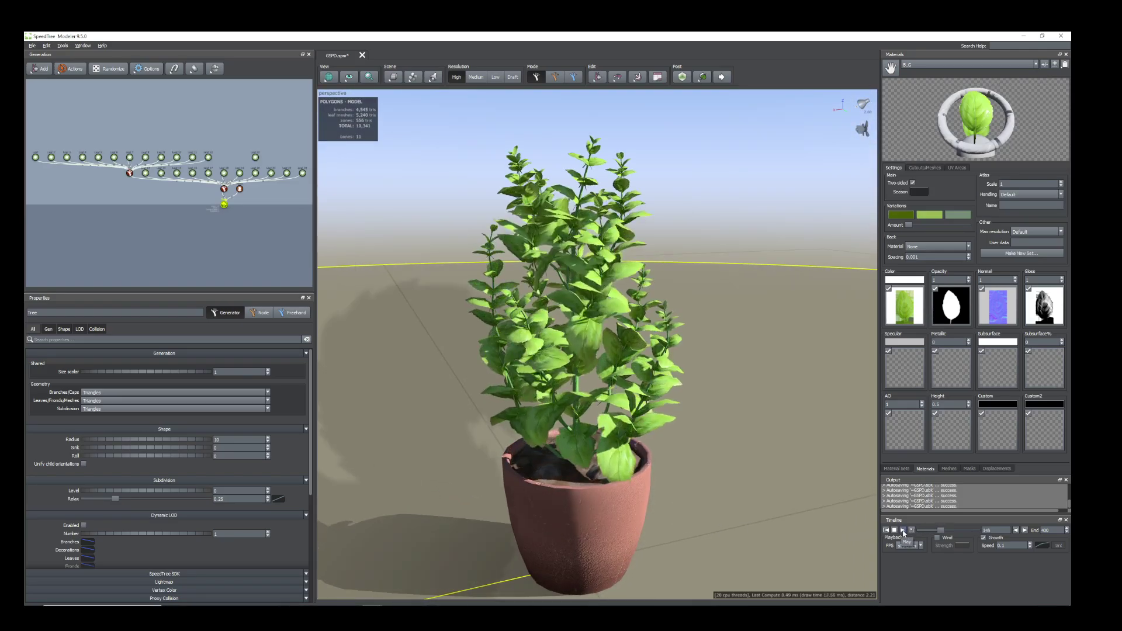